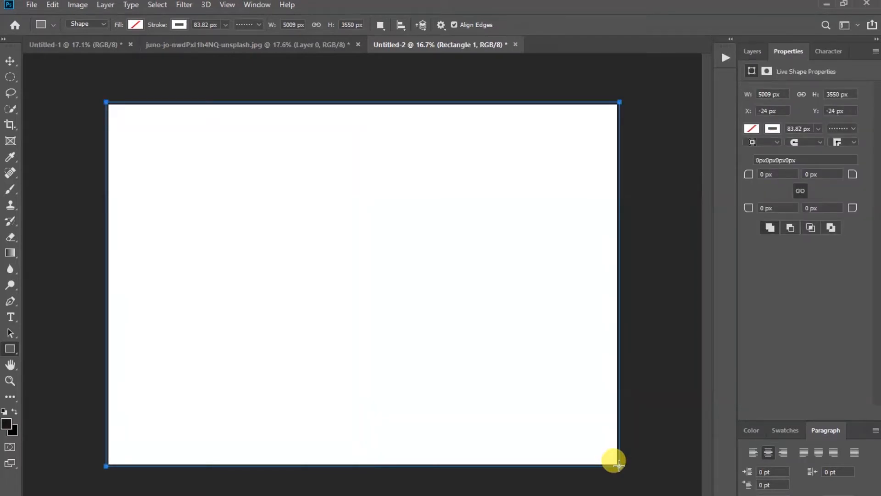
Fill the full-canvas 5009 × 3550 px rectangle with white from Recently Used Colors and deselect it
click(773, 128)
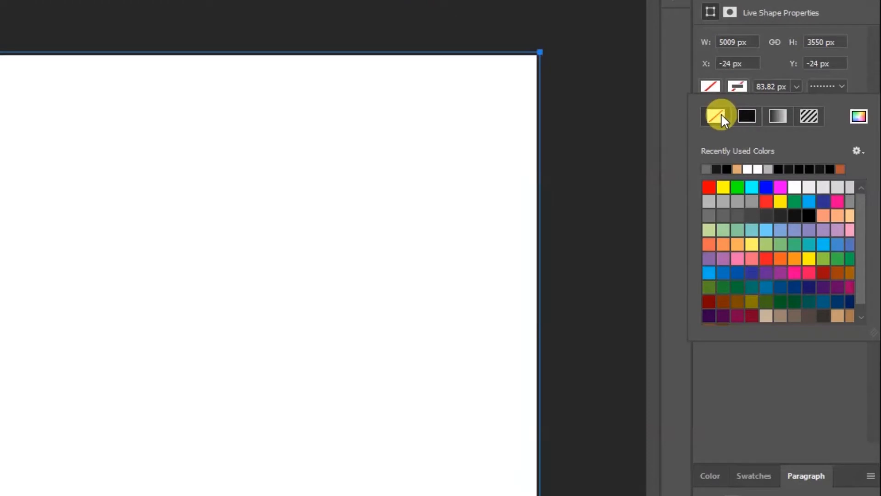
click(715, 85)
click(715, 85)
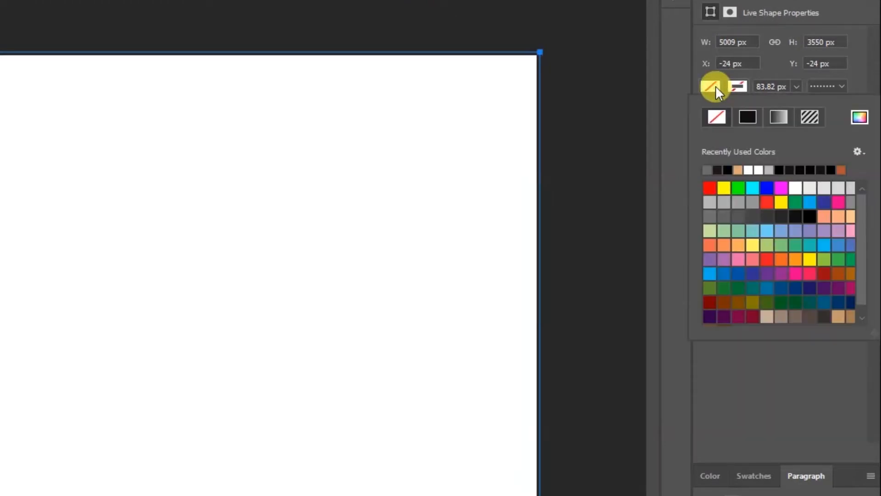
click(755, 169)
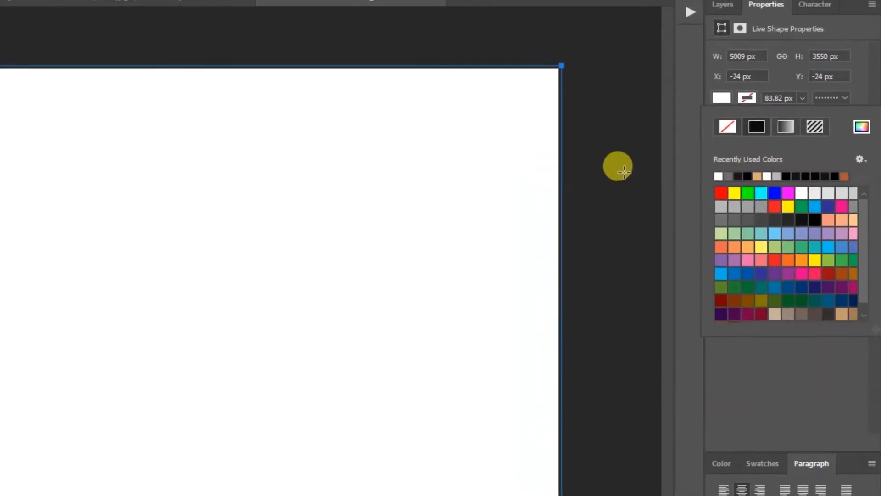
click(10, 61)
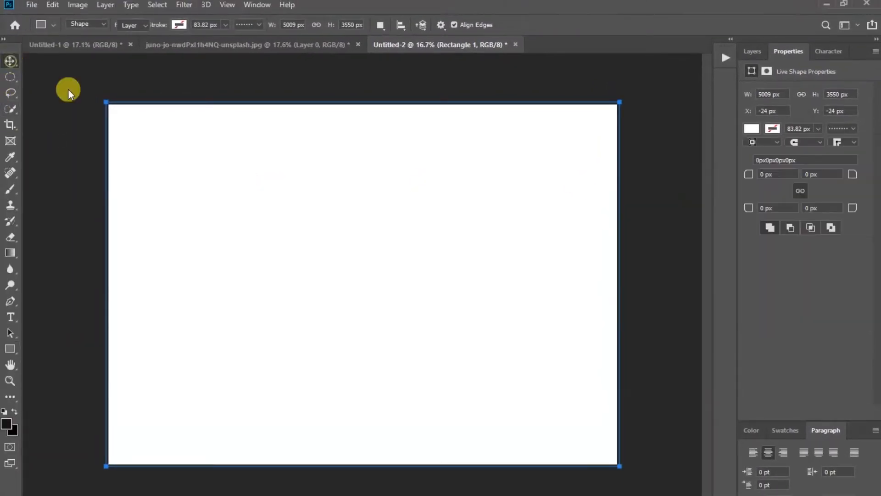
click(652, 237)
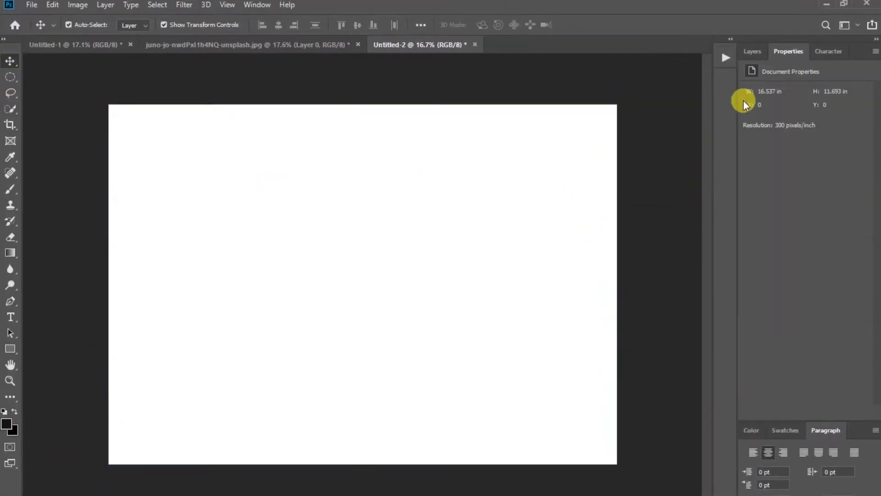
Add a Pattern Overlay with the speckled pattern to Rectangle 1 through Blending Options
click(752, 56)
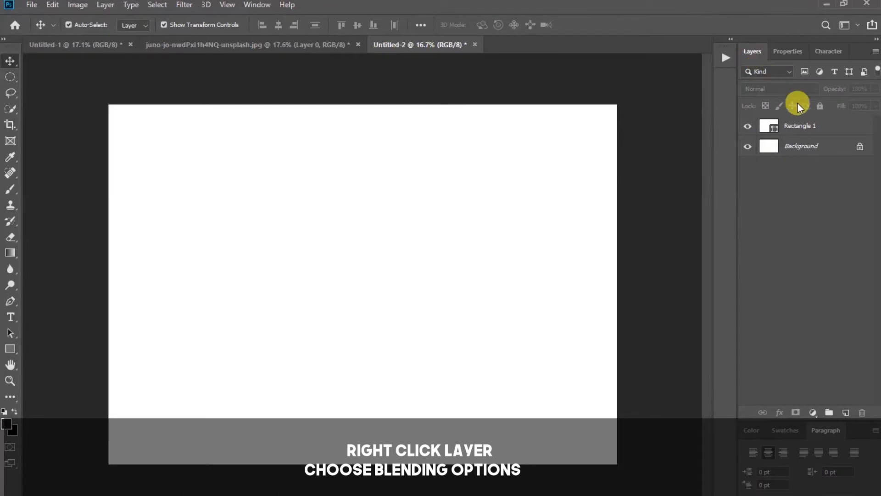
right_click(822, 126)
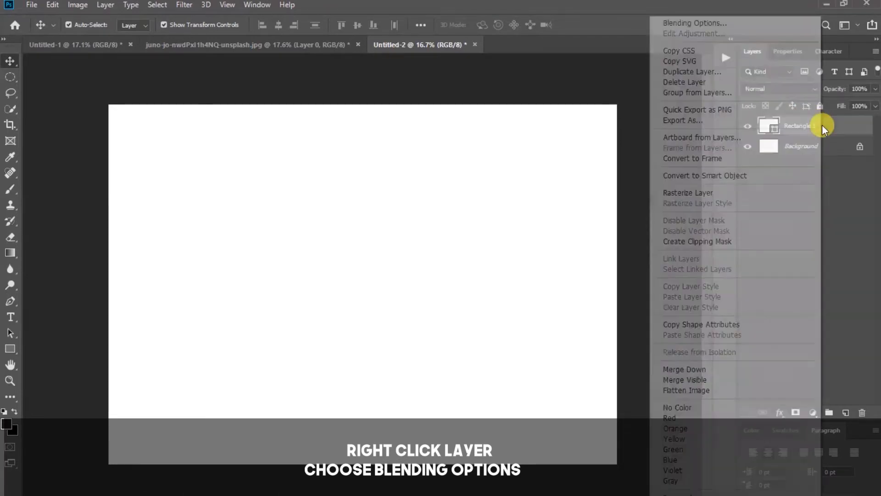
click(701, 23)
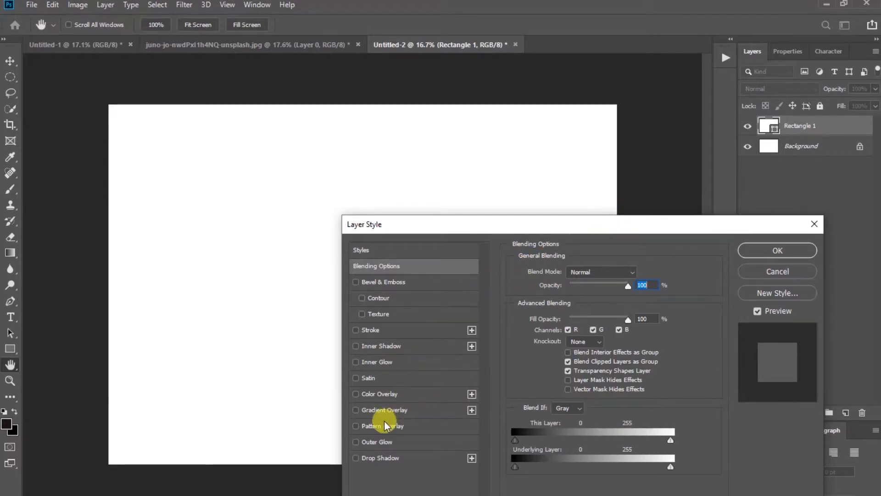
click(356, 425)
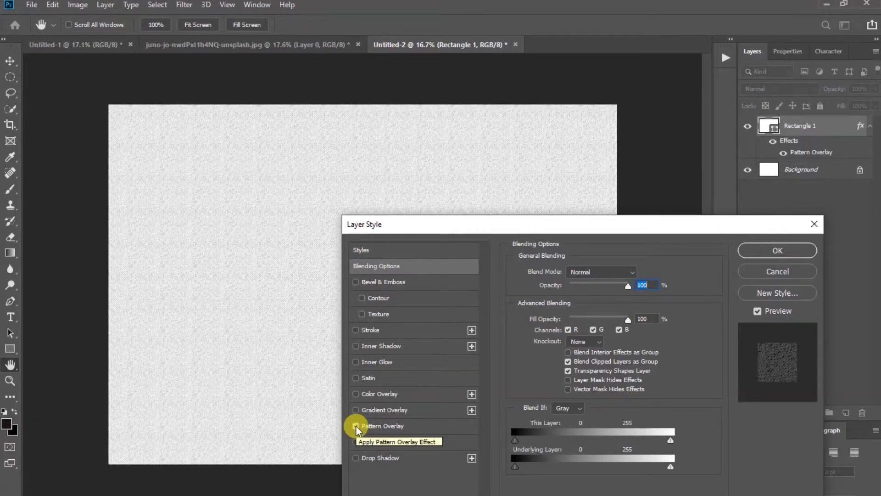
click(376, 426)
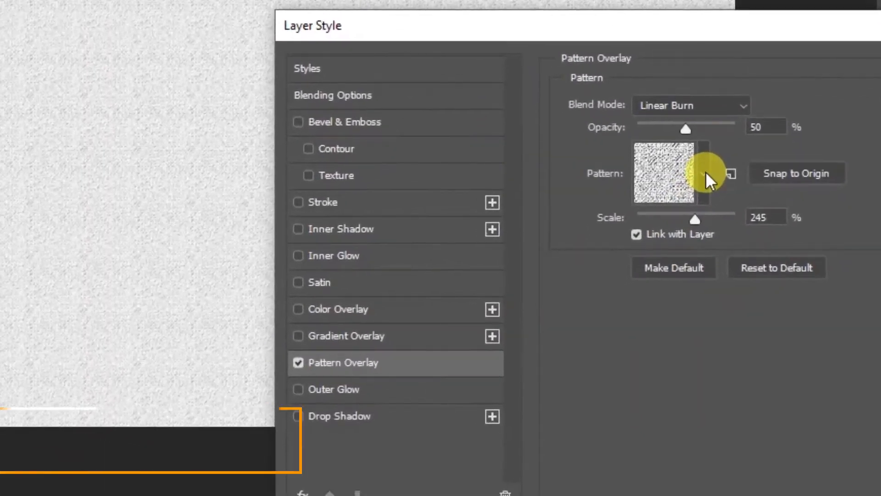
click(704, 171)
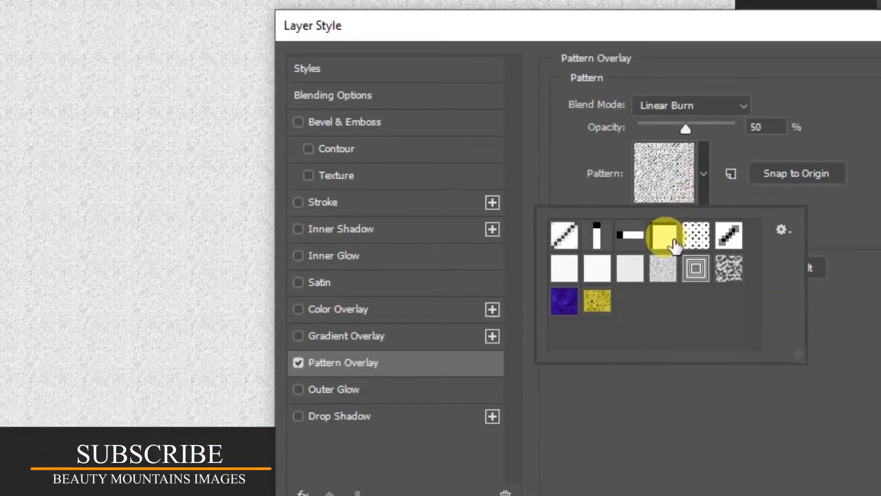
drag(674, 246, 663, 272)
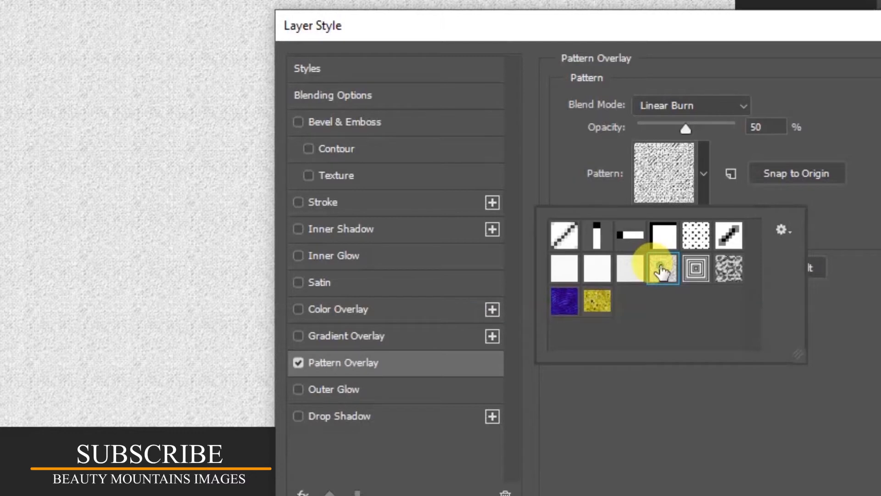
click(705, 170)
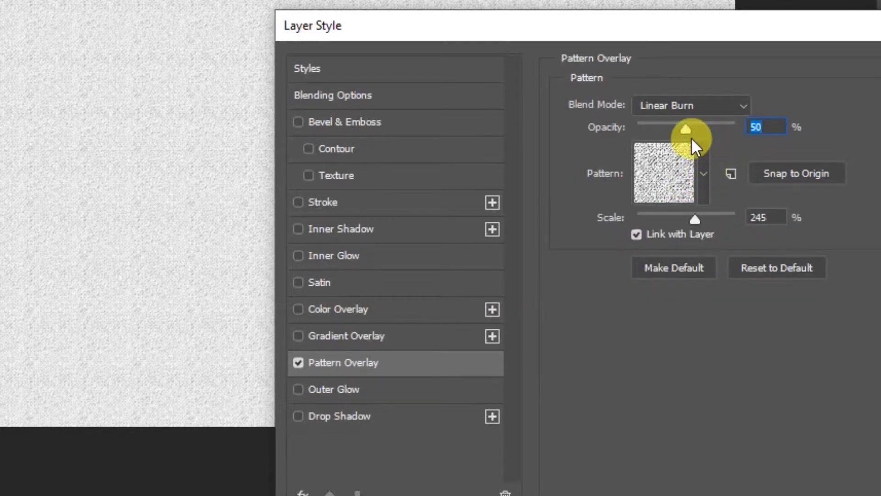
Set the pattern overlay to Linear Burn at 50% opacity and 245% scale
click(740, 105)
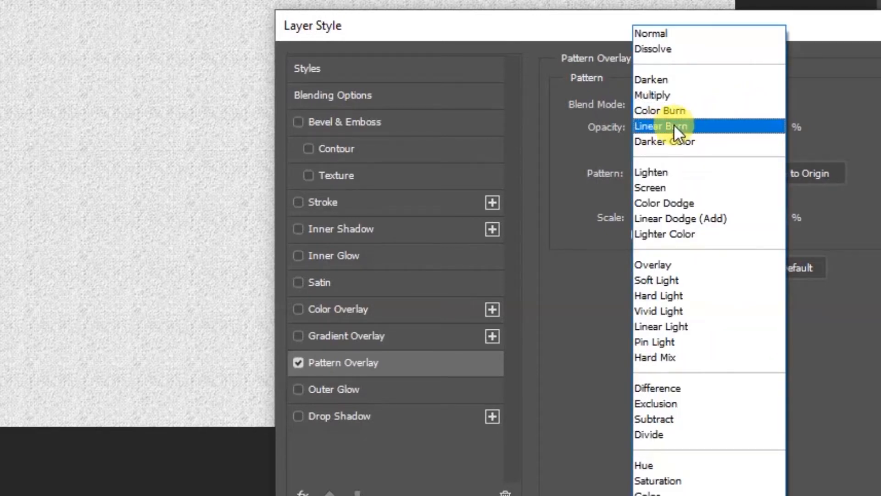
click(727, 126)
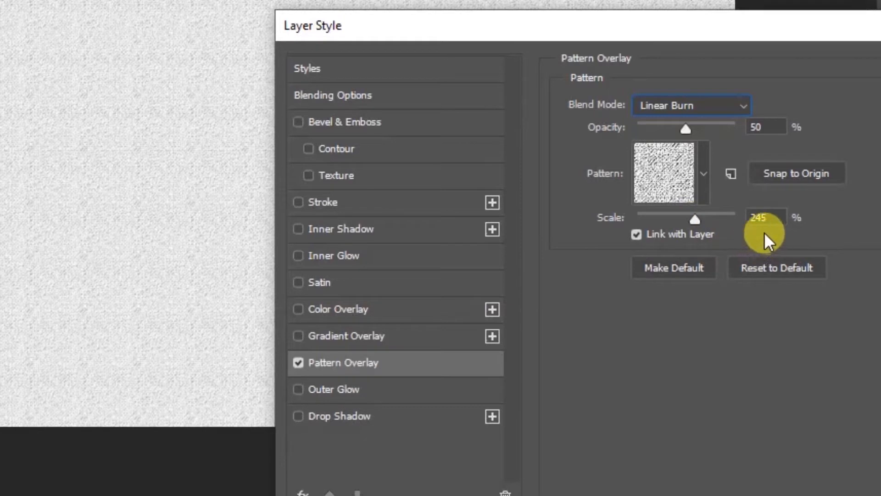
click(782, 216)
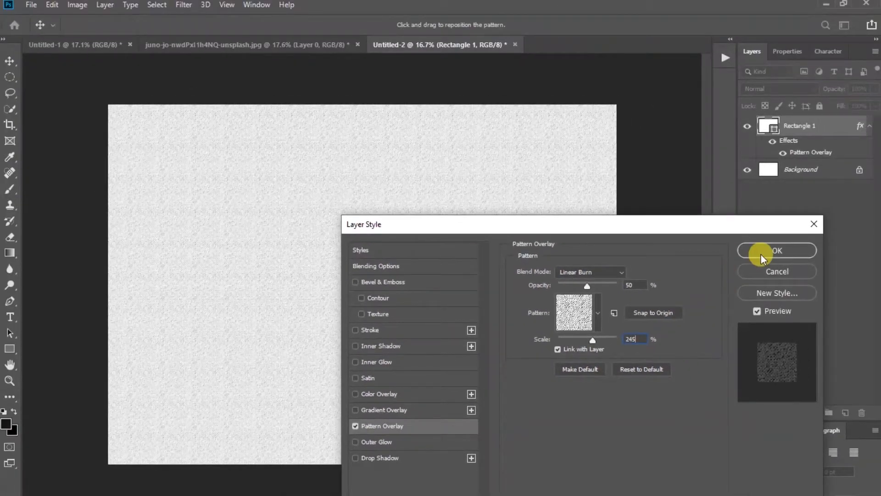
Confirm the pattern overlay and draw a wide rectangle band across the middle of the canvas
click(761, 252)
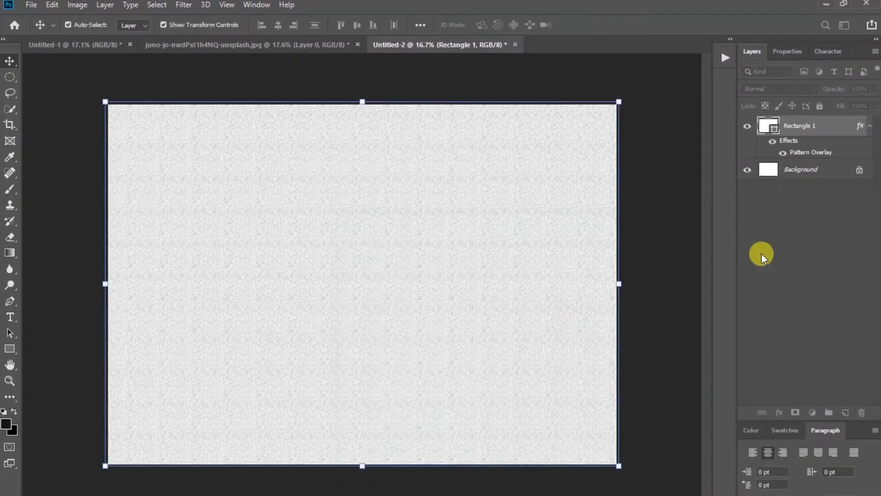
click(656, 301)
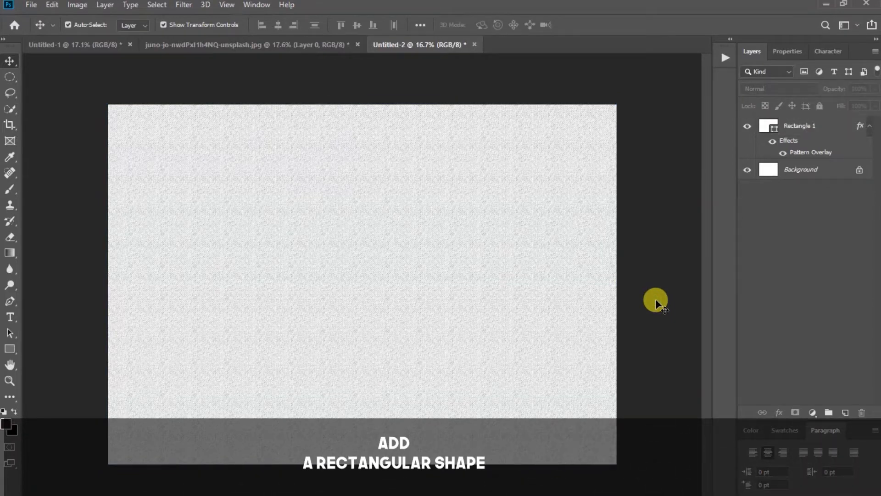
click(11, 347)
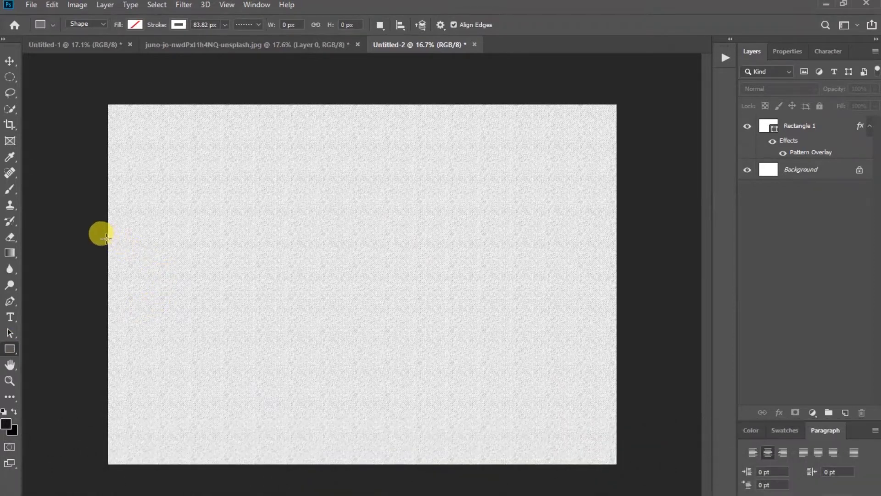
drag(104, 237, 622, 321)
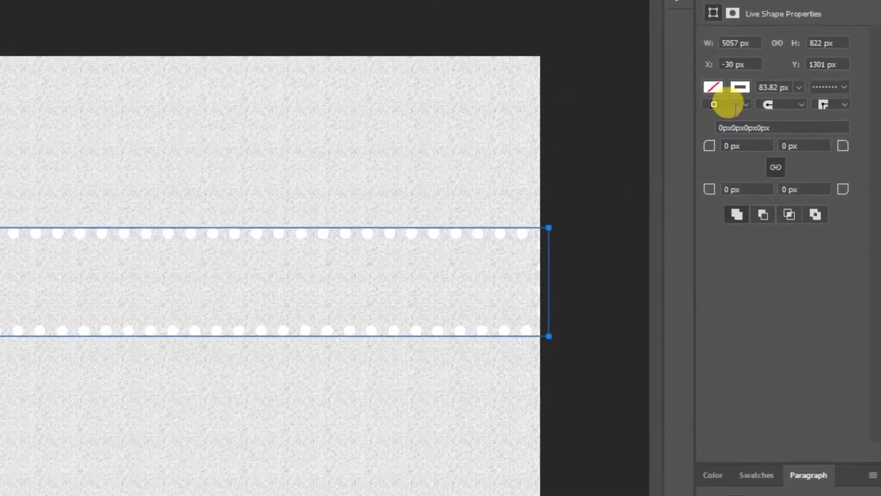
Give the band no stroke and a black fill, then deselect it
click(719, 60)
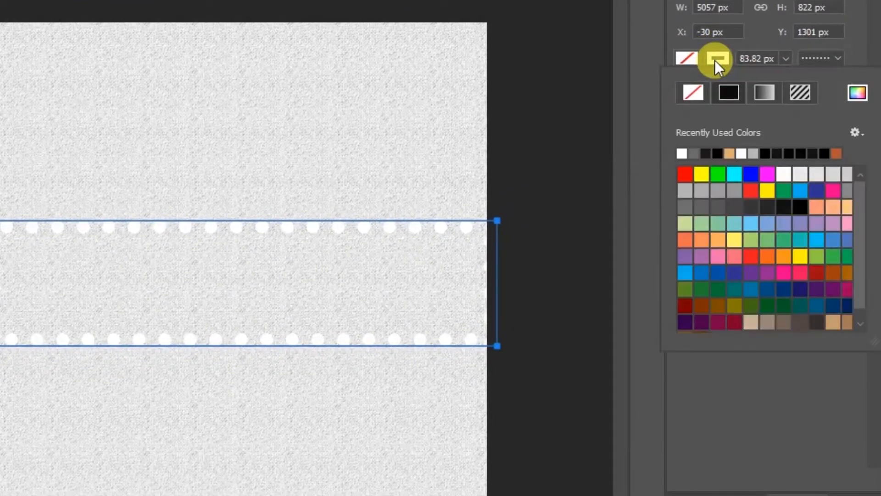
click(699, 92)
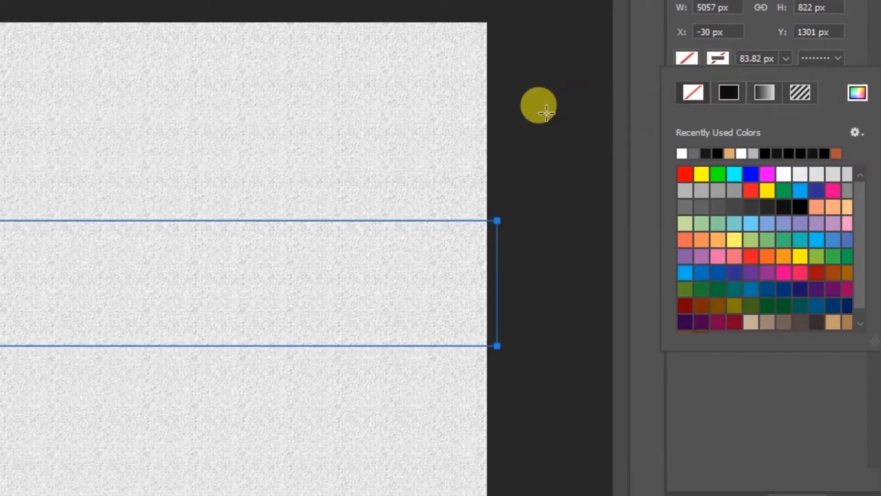
click(637, 113)
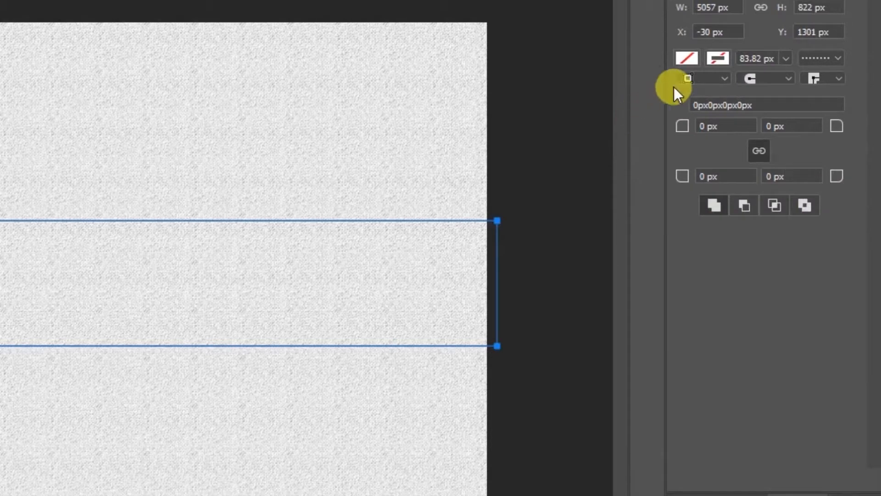
click(686, 58)
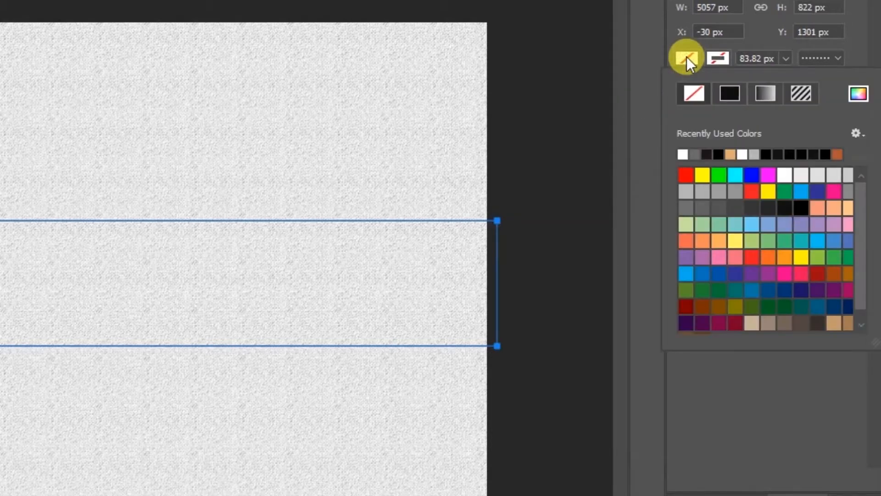
click(719, 154)
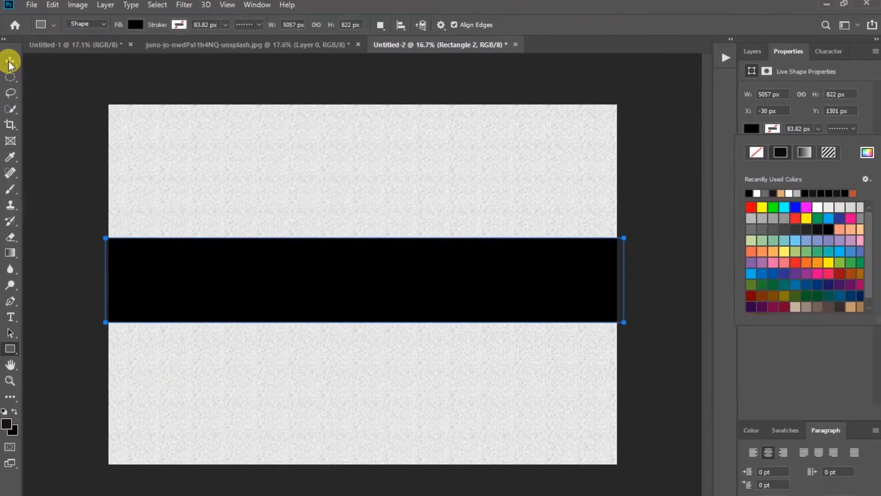
click(10, 61)
click(649, 209)
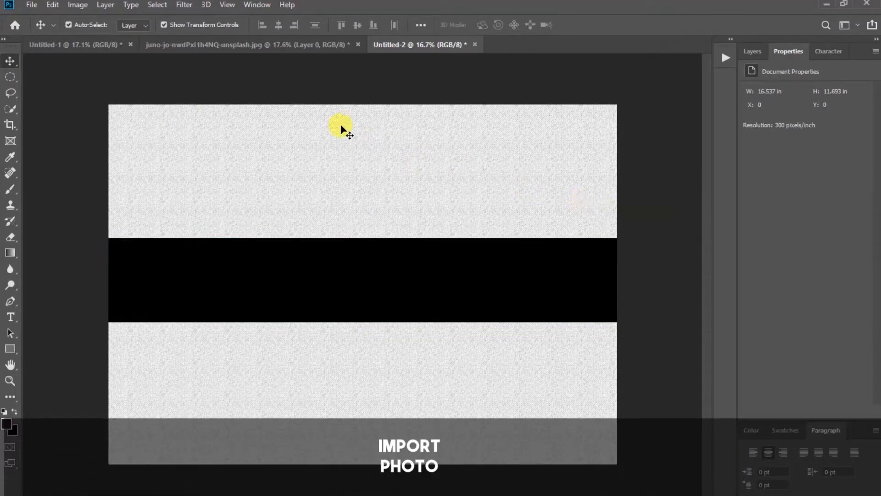
Bring the cut-out woman into the poster and flip her horizontally
click(276, 45)
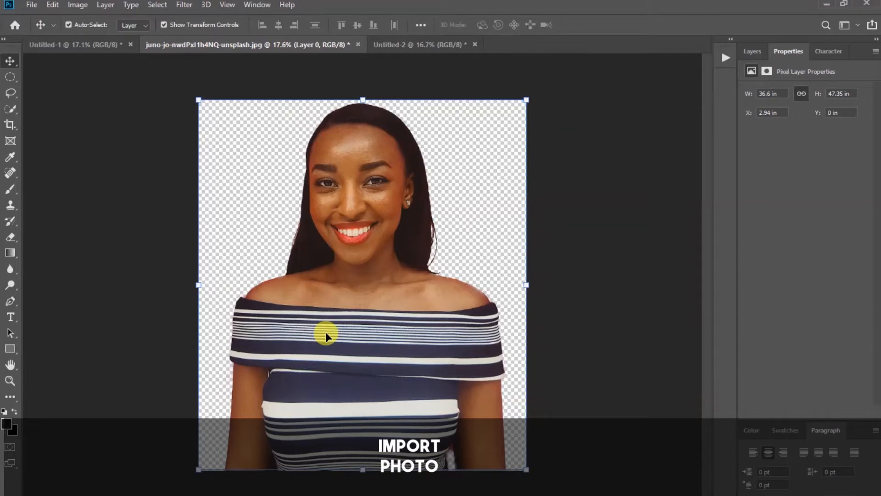
drag(303, 308, 211, 291)
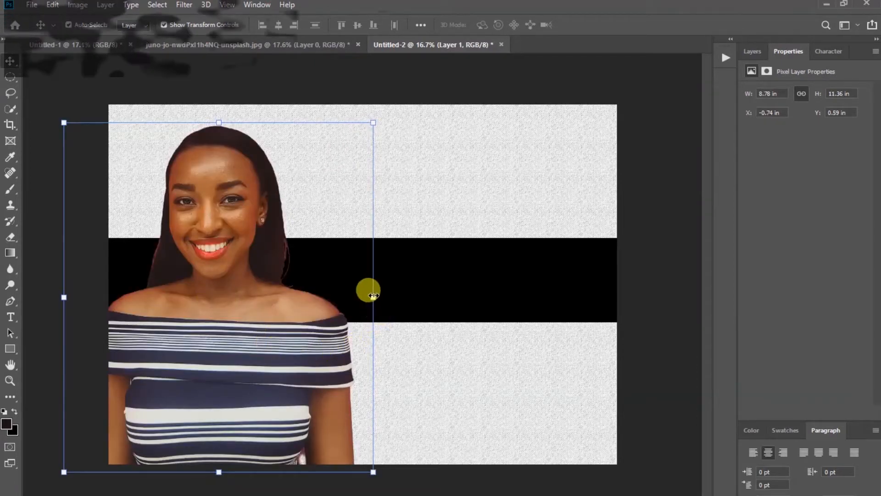
click(373, 297)
right_click(251, 304)
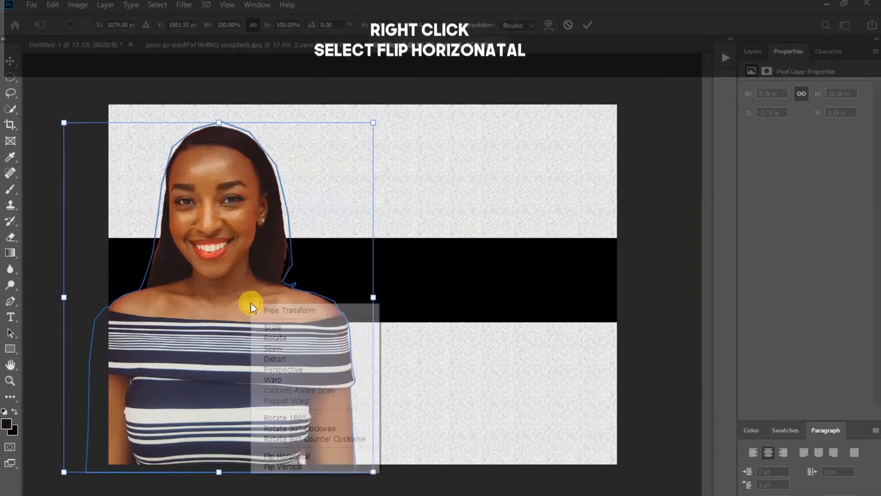
click(294, 457)
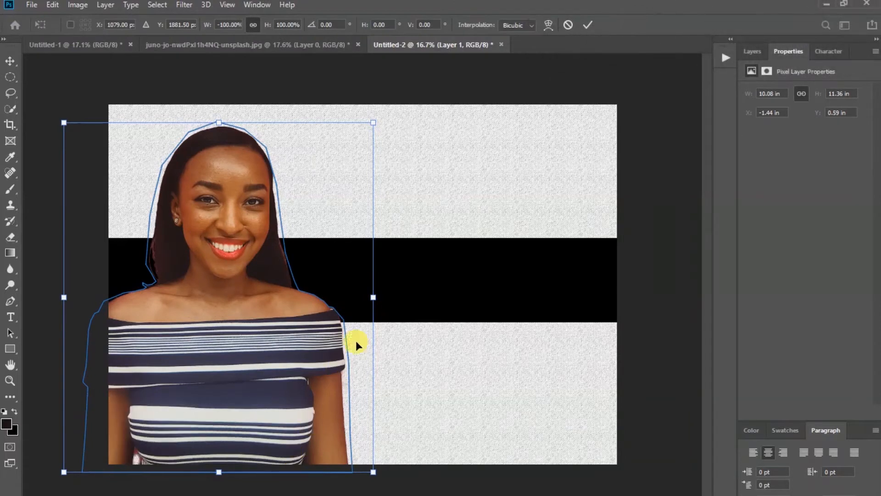
click(587, 24)
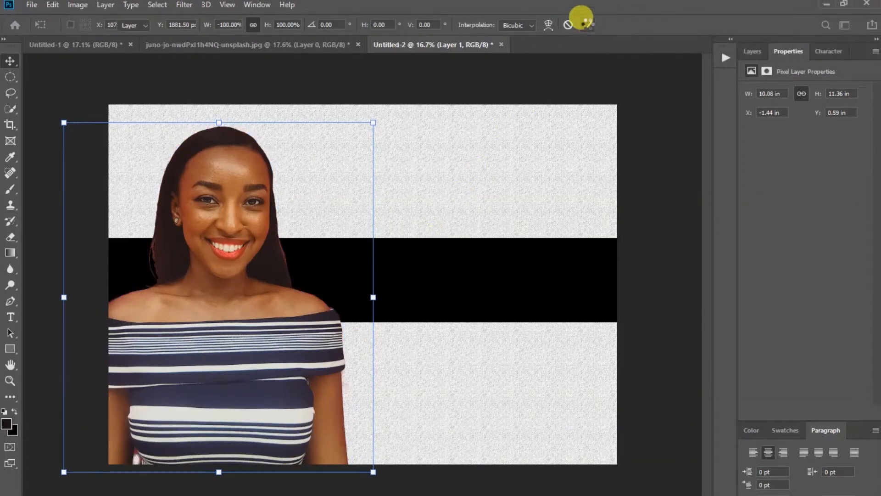
Narrow the black band from the left to 4235 px so it starts beside the woman
click(409, 282)
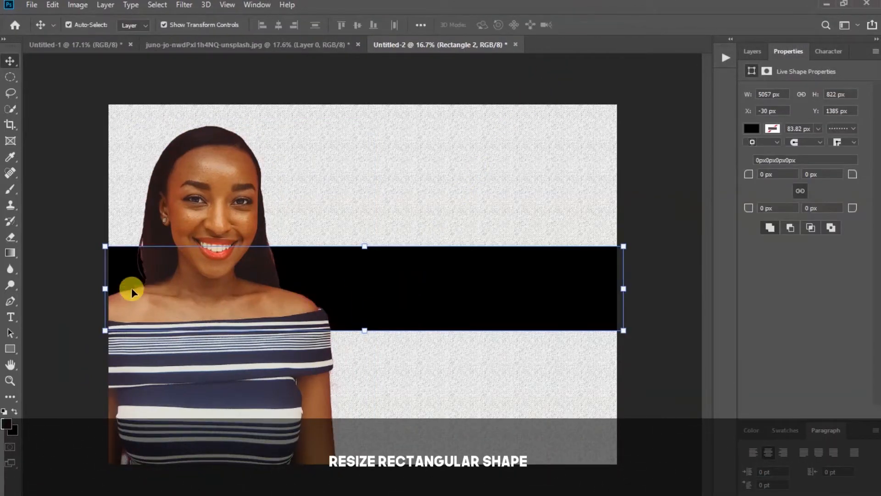
click(104, 289)
drag(105, 289, 188, 291)
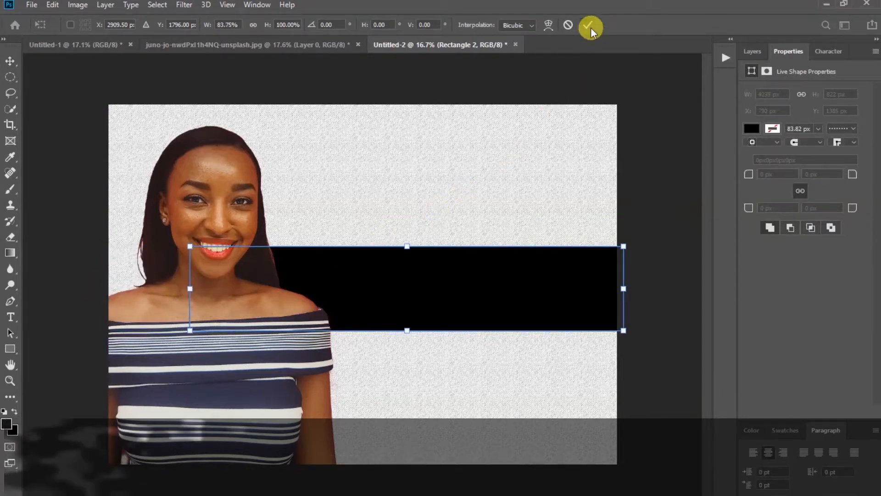
click(591, 26)
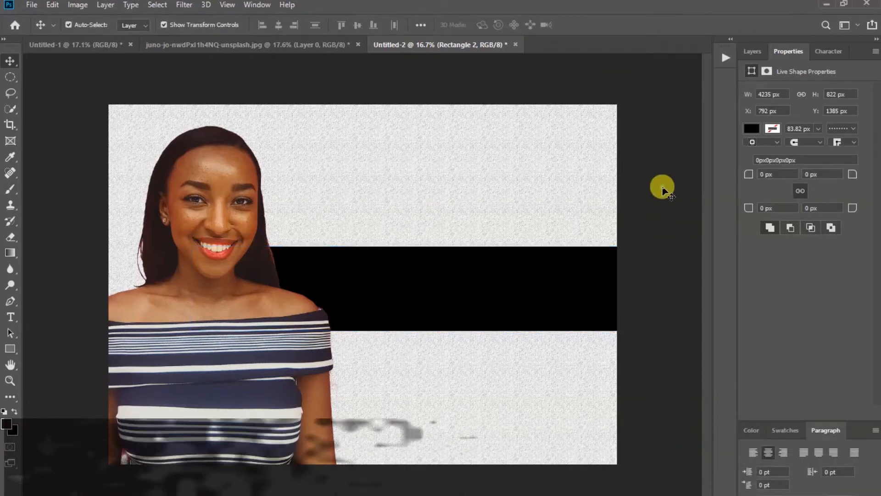
click(663, 189)
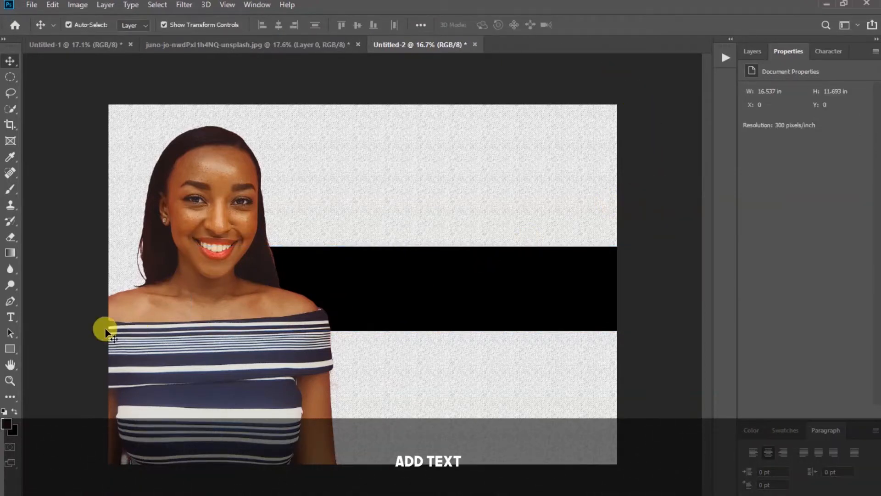
Type the title 'A CALL TO GLORY' near the top of the poster
click(11, 317)
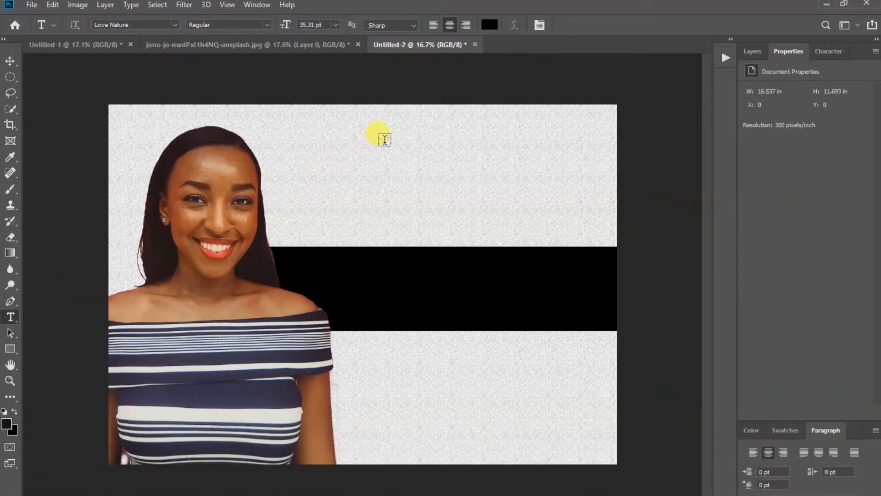
click(385, 140)
text(A CALL TO GLO)
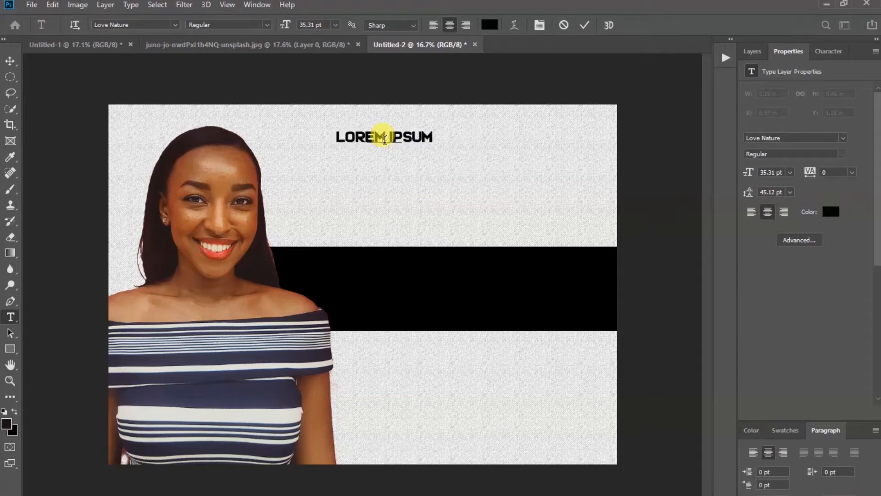
text(RY)
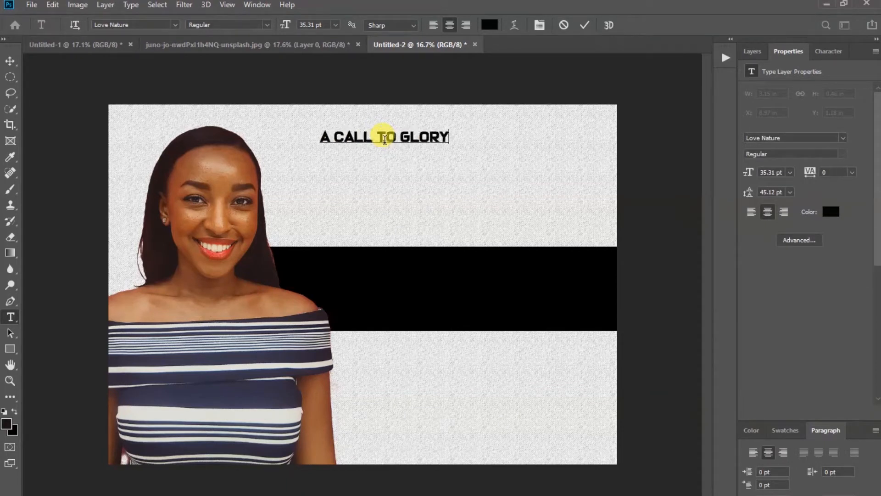
click(582, 28)
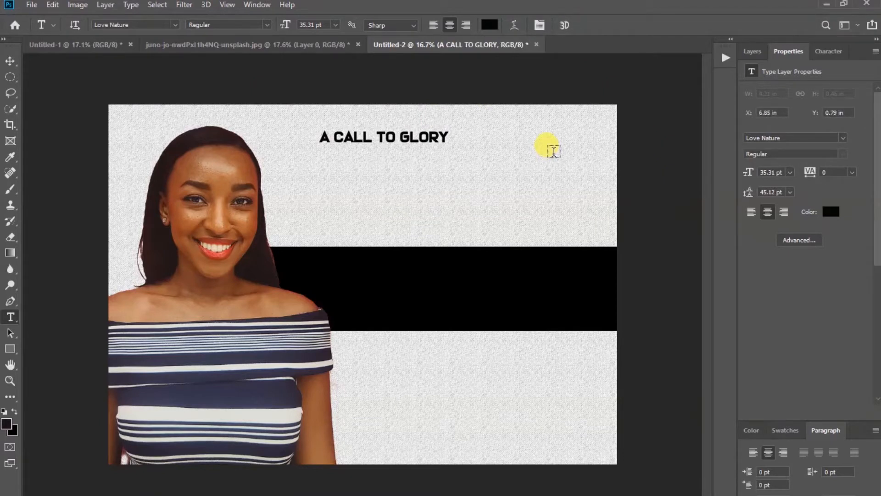
click(10, 61)
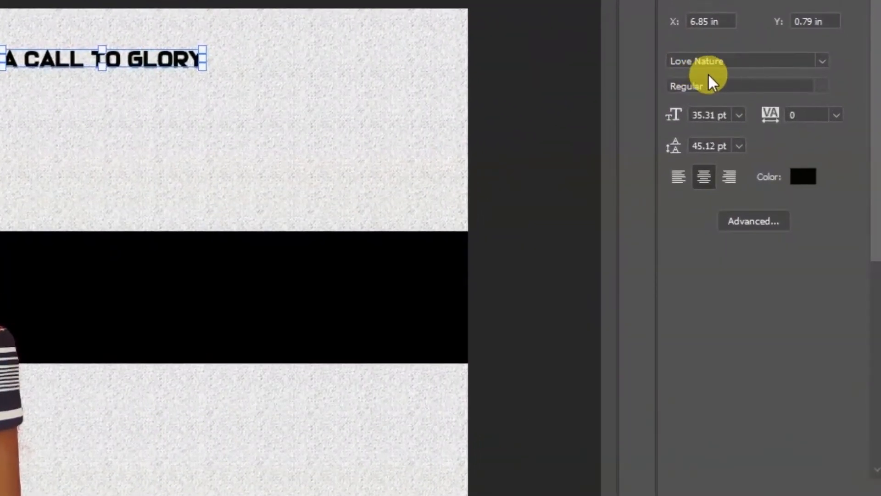
Set the title's font size to 60 pt
click(740, 116)
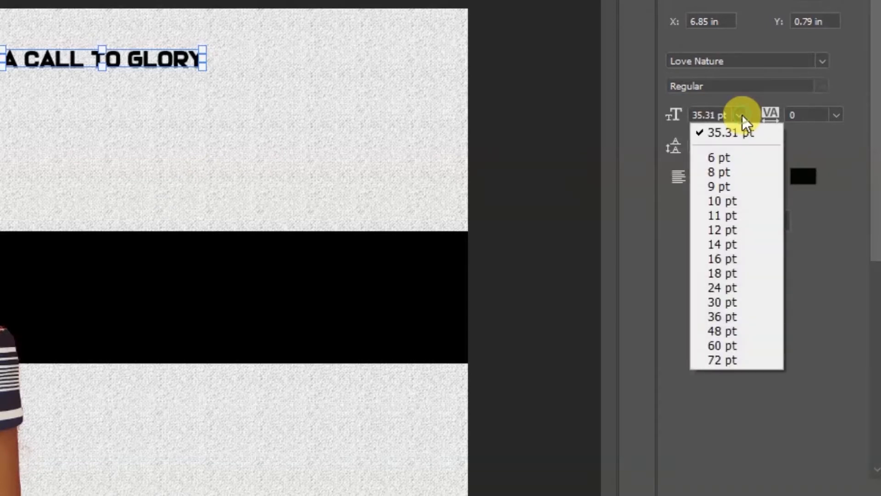
click(735, 347)
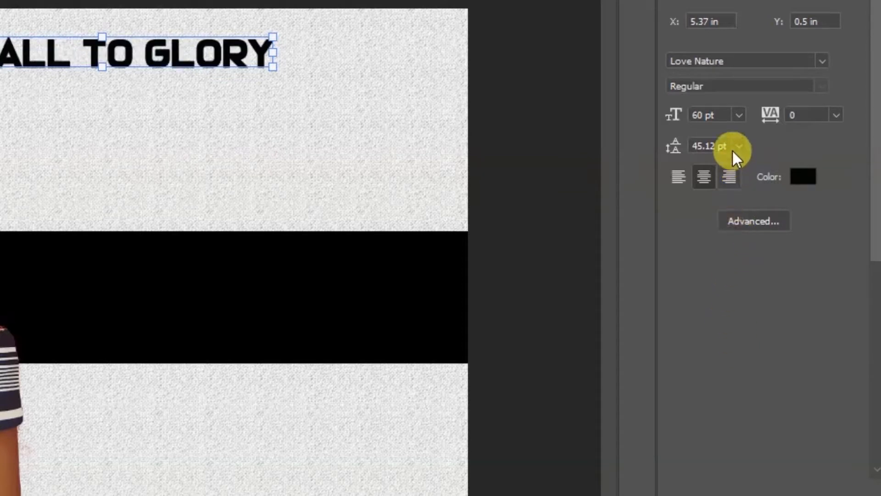
click(738, 116)
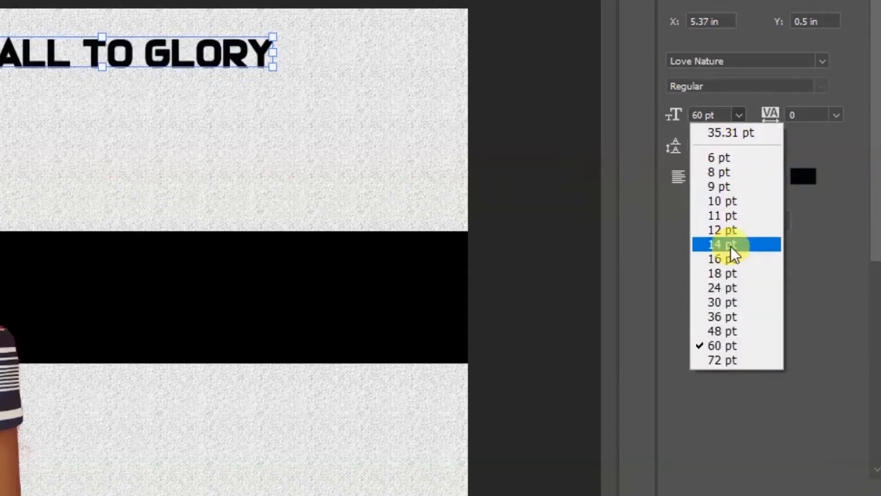
click(350, 84)
Stretch the title wider with Free Transform and nudge it into place along the top
drag(271, 54, 361, 55)
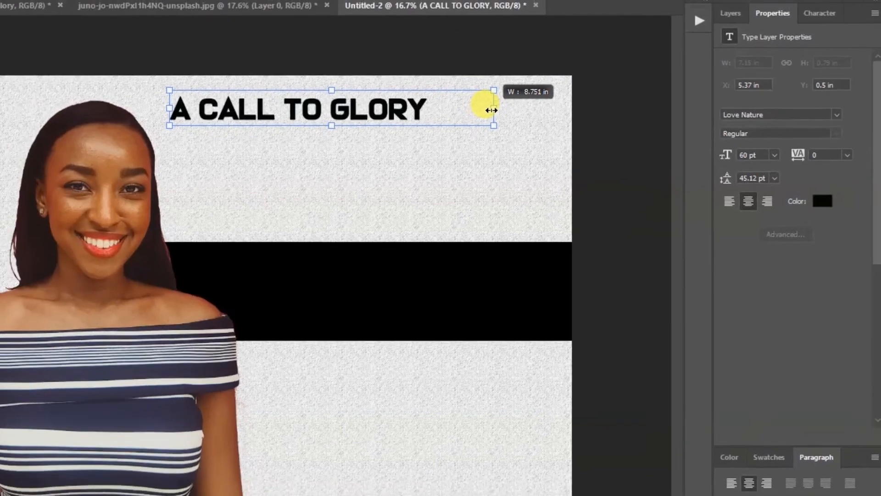
drag(491, 110, 491, 110)
drag(549, 134, 549, 134)
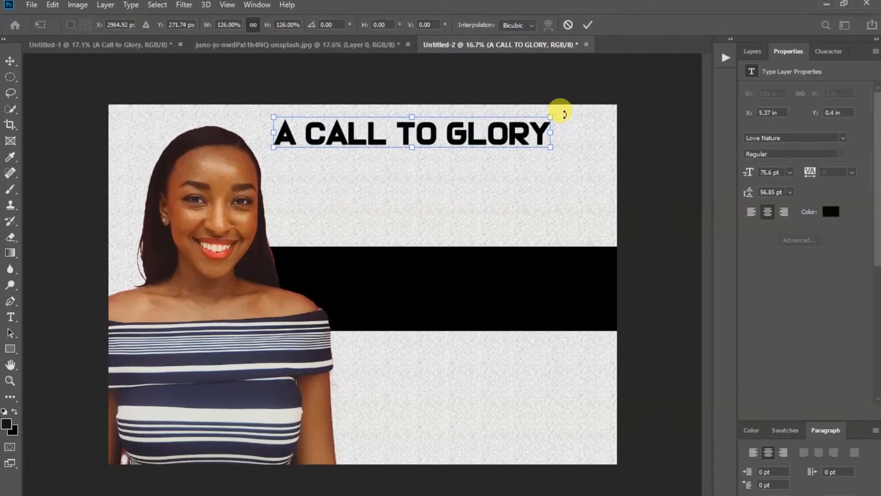
drag(274, 132, 380, 144)
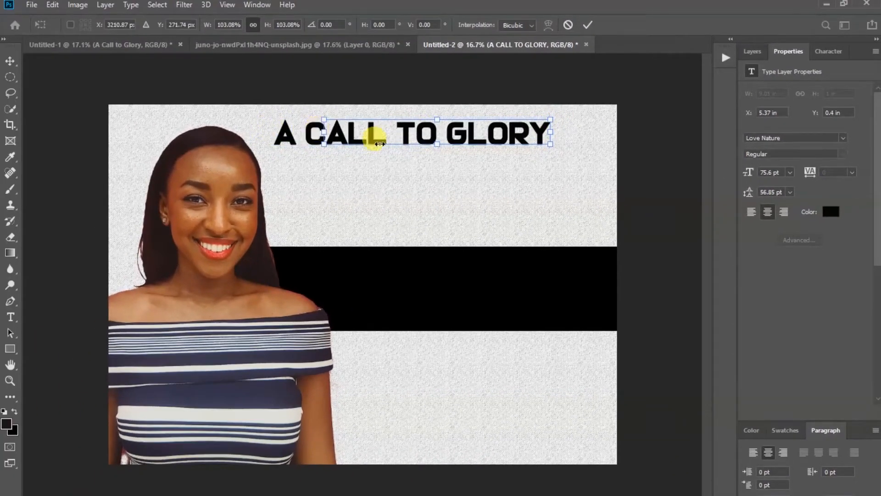
drag(551, 133, 558, 132)
drag(325, 134, 314, 133)
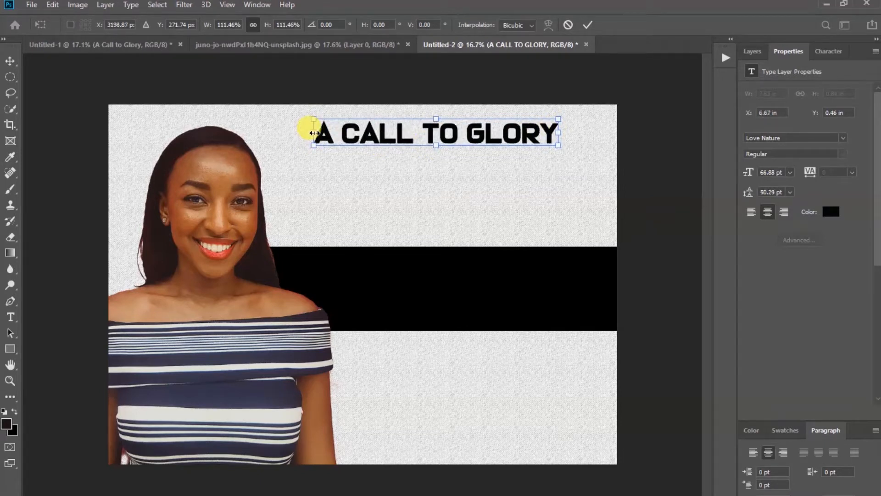
click(587, 25)
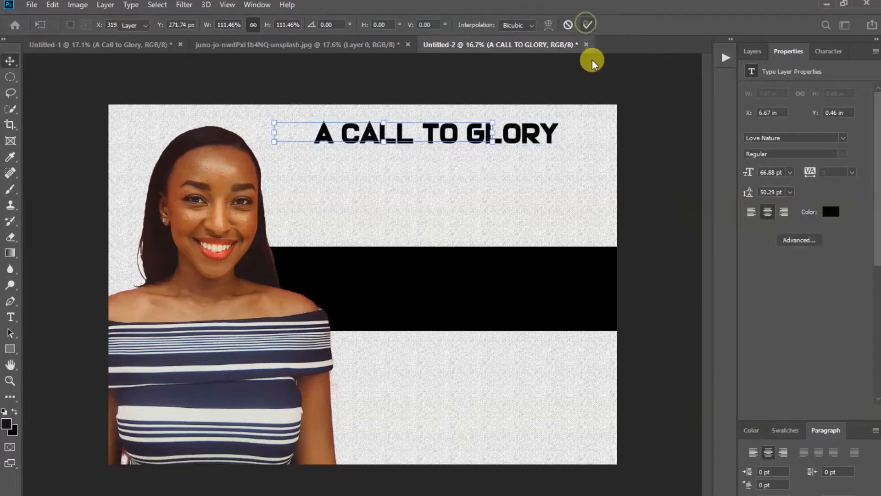
drag(470, 138, 474, 145)
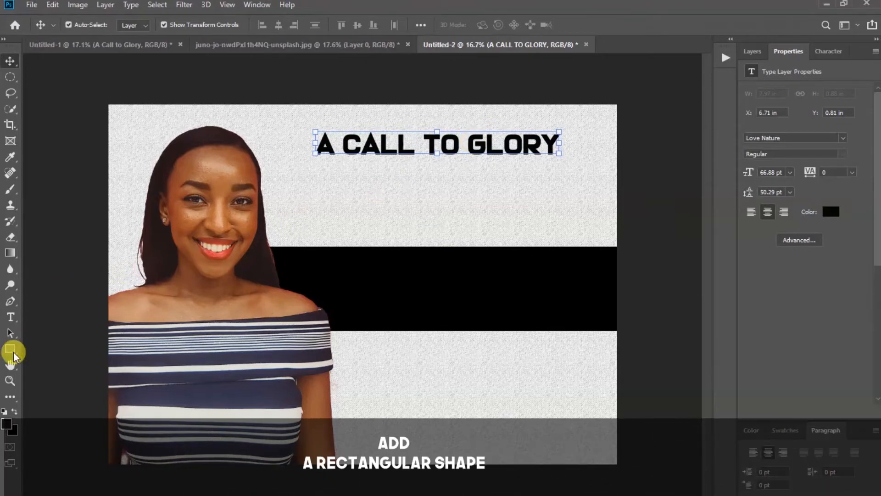
Draw a thin 2353 × 11 px bar under the title and fill it black
click(10, 352)
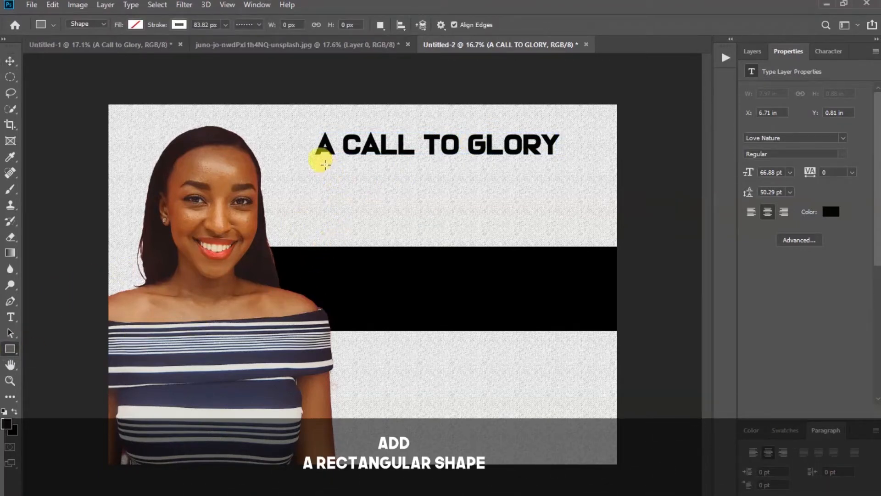
drag(316, 158, 556, 159)
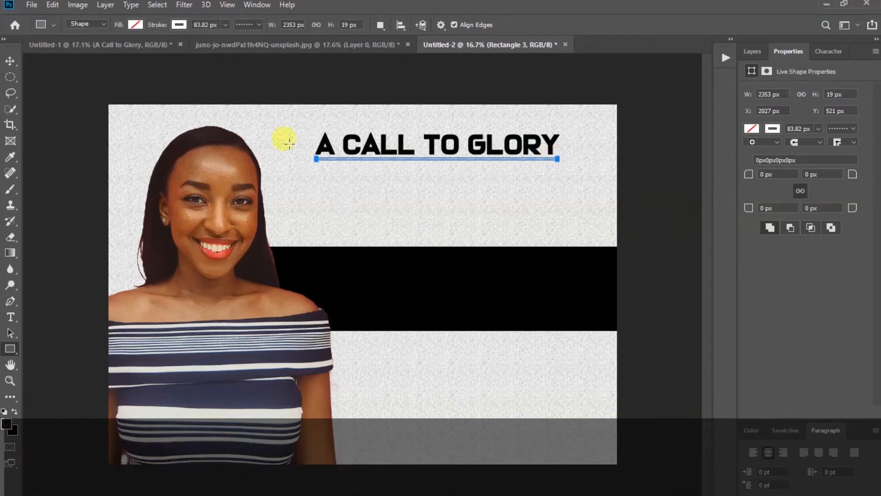
click(9, 60)
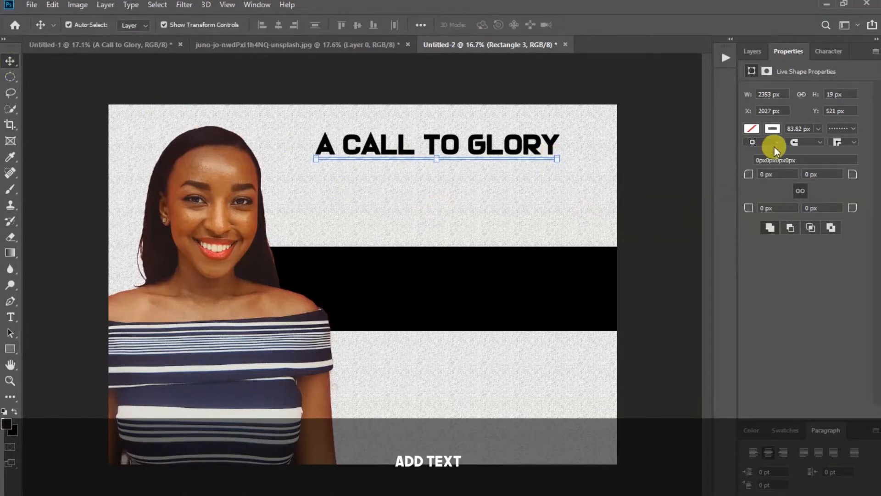
click(773, 129)
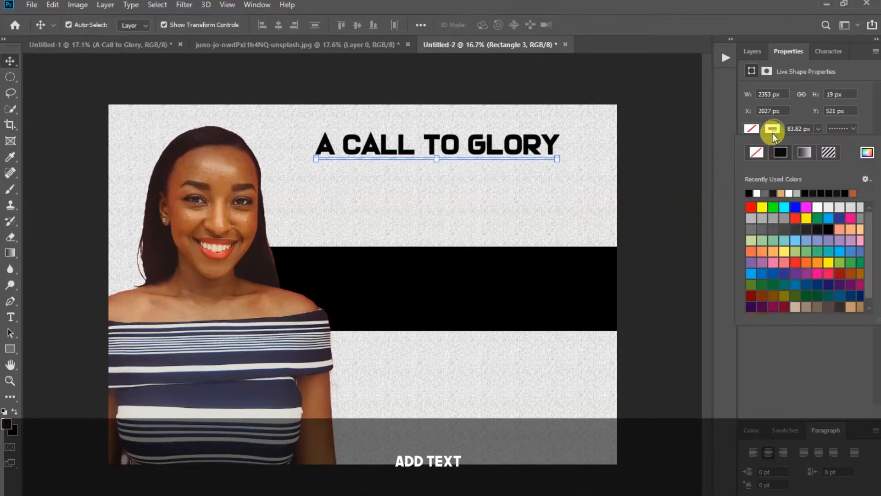
click(719, 183)
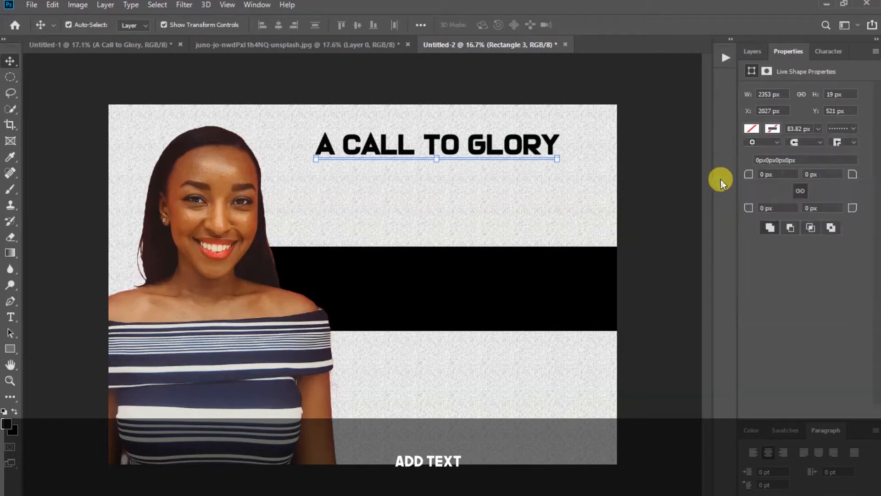
click(753, 127)
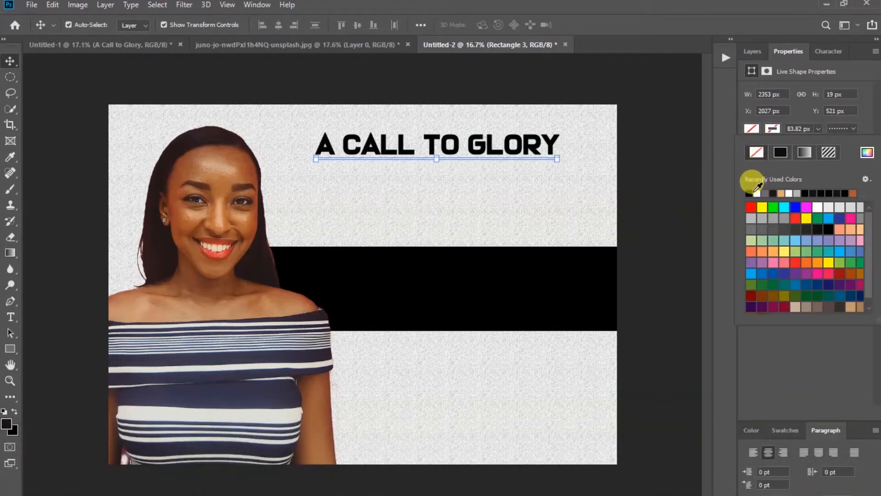
click(699, 195)
click(699, 196)
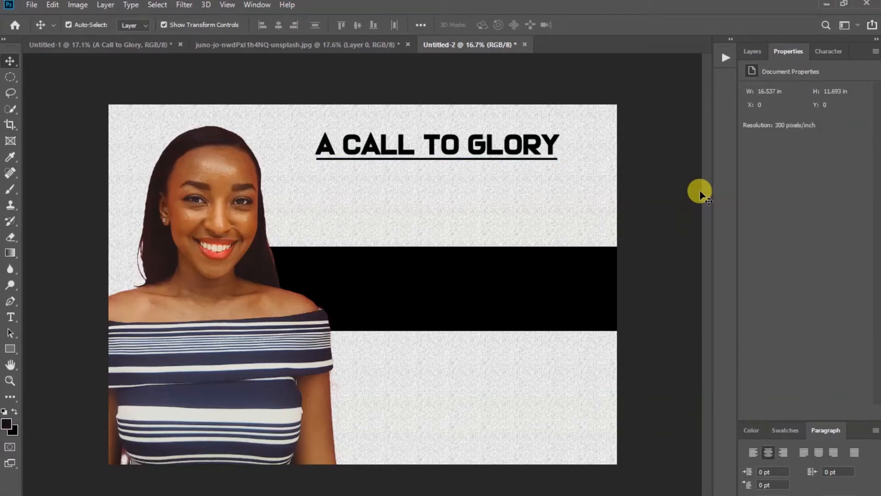
Select the underline and title together and nudge them up and right
click(441, 160)
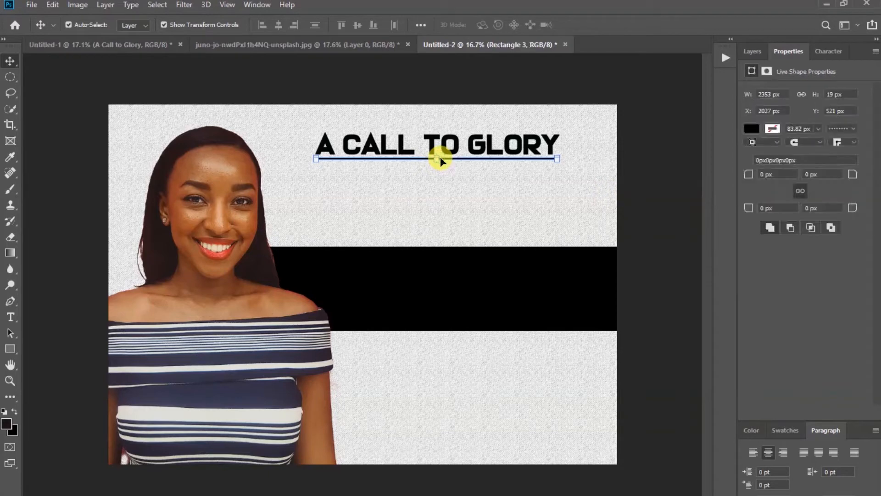
shift+click(448, 141)
key(Up)
key(Up)
key(Up)
key(Up)
key(Up)
key(Up)
key(Up)
key(Up)
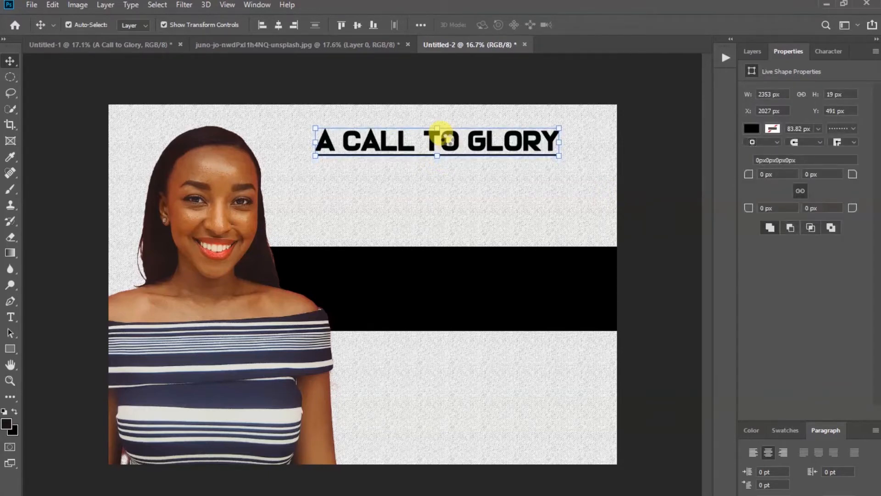
key(Right)
key(Right)
key(Right)
key(Right)
key(Up)
key(Up)
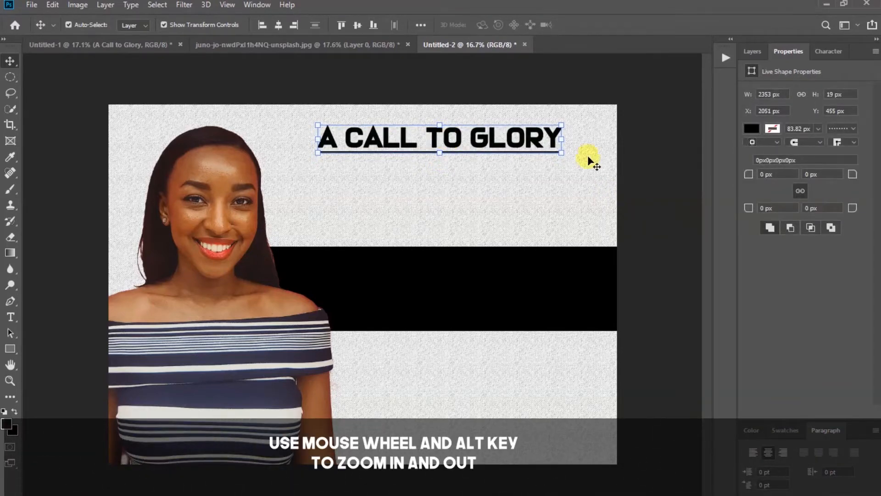
shift+click(478, 141)
scroll(503, 172, up, 1)
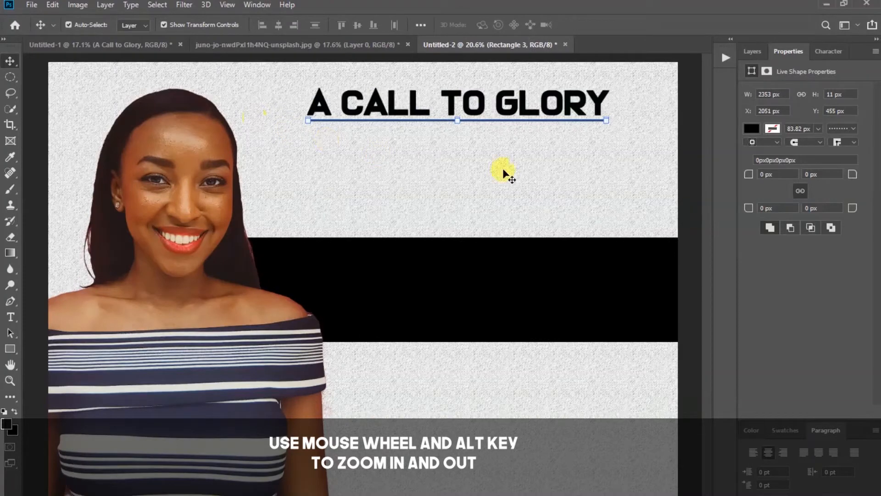
Paste the family announcement paragraph below the title with 24 pt line spacing
click(683, 148)
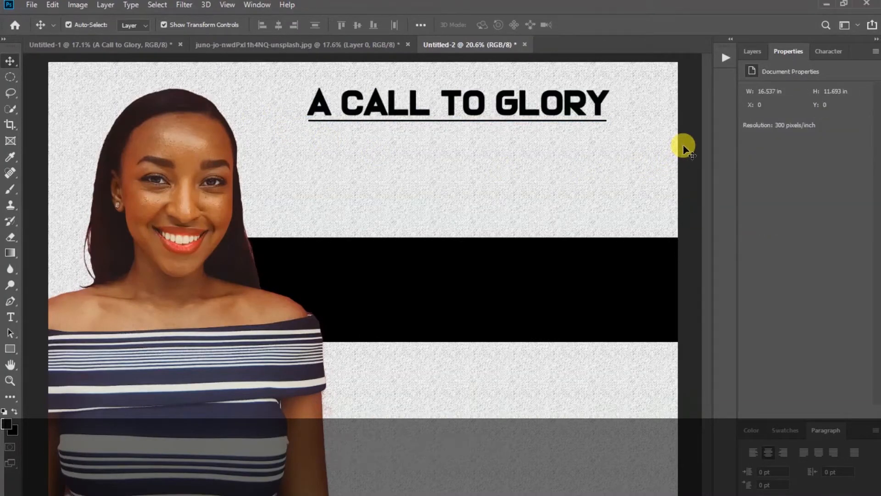
click(10, 318)
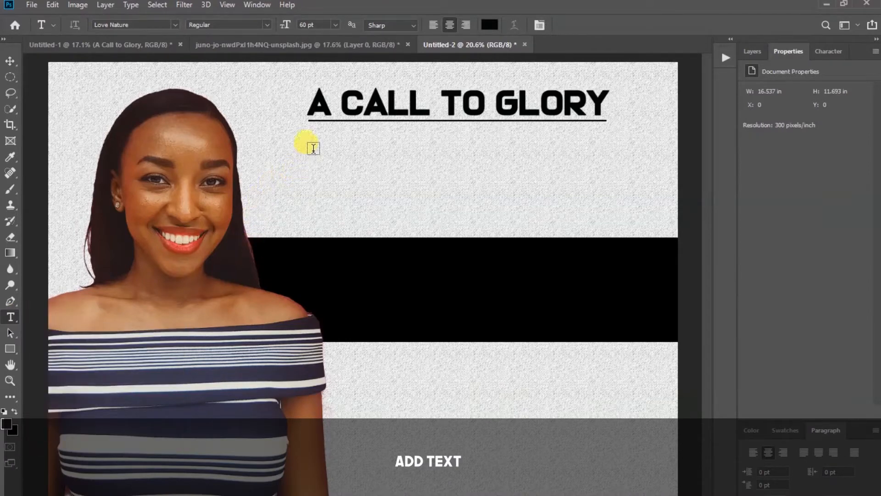
click(315, 145)
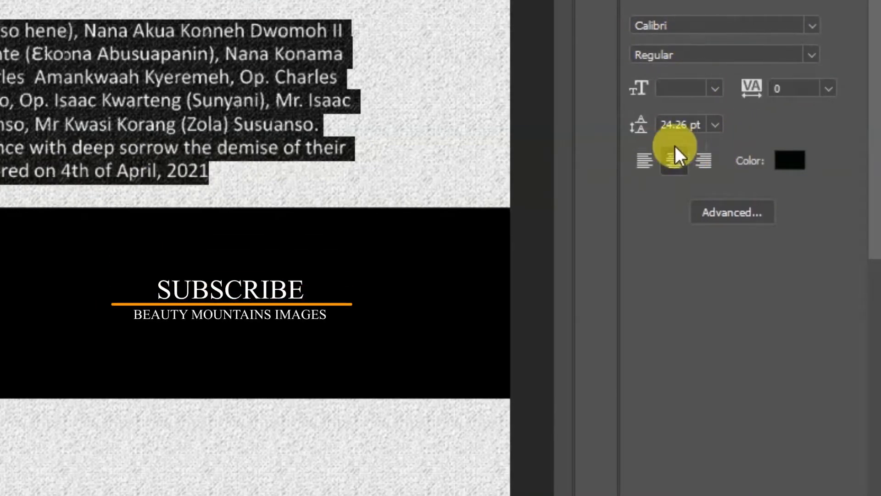
click(715, 125)
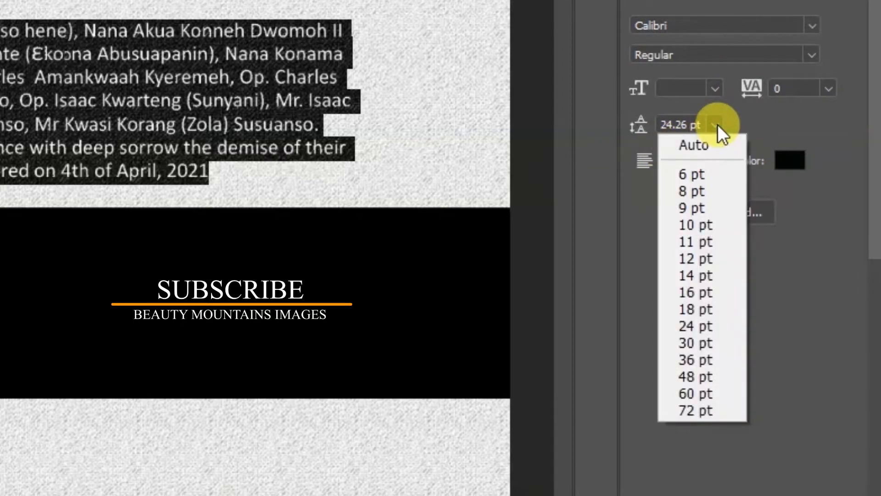
click(699, 323)
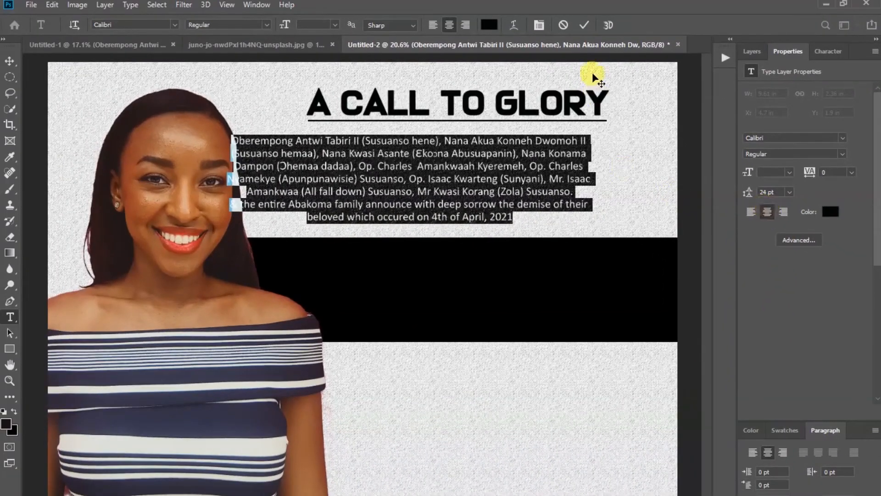
click(579, 29)
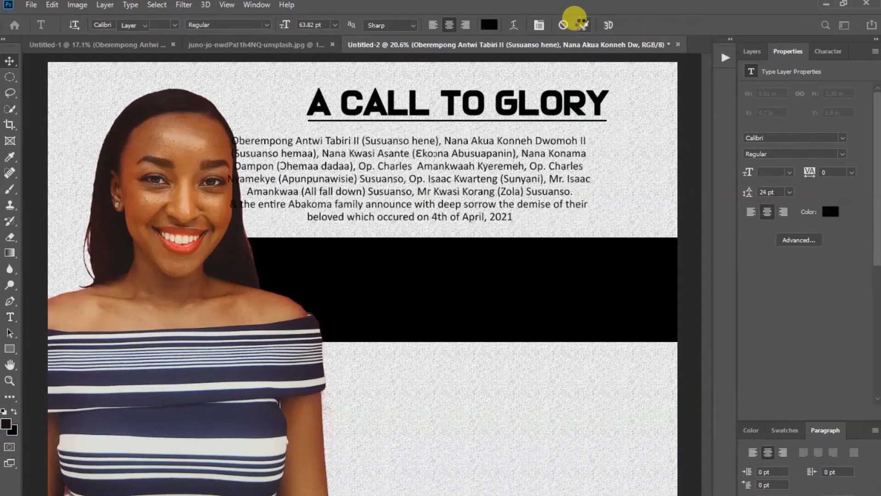
Move the paragraph right so it sits centred beneath the title
key(v)
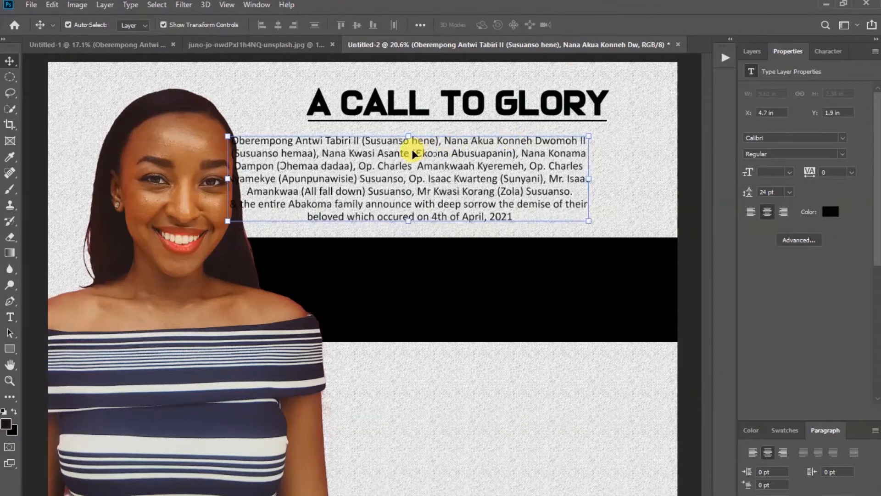
drag(406, 156, 458, 154)
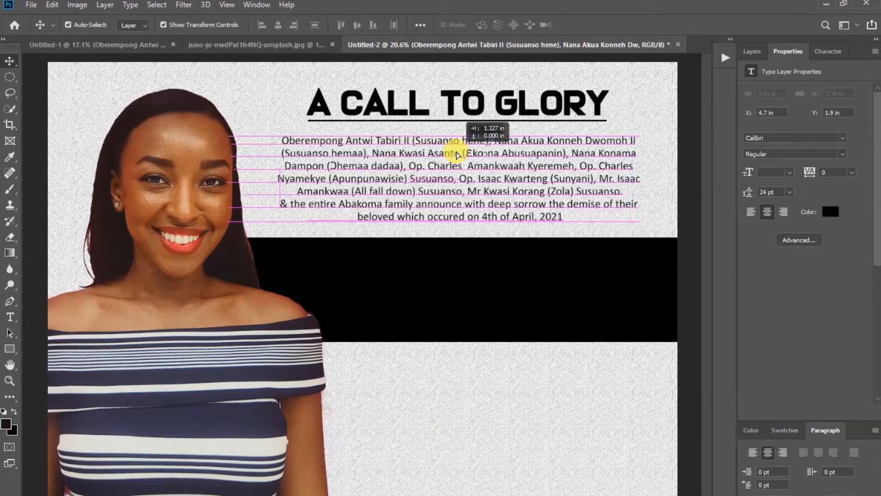
drag(458, 155, 457, 155)
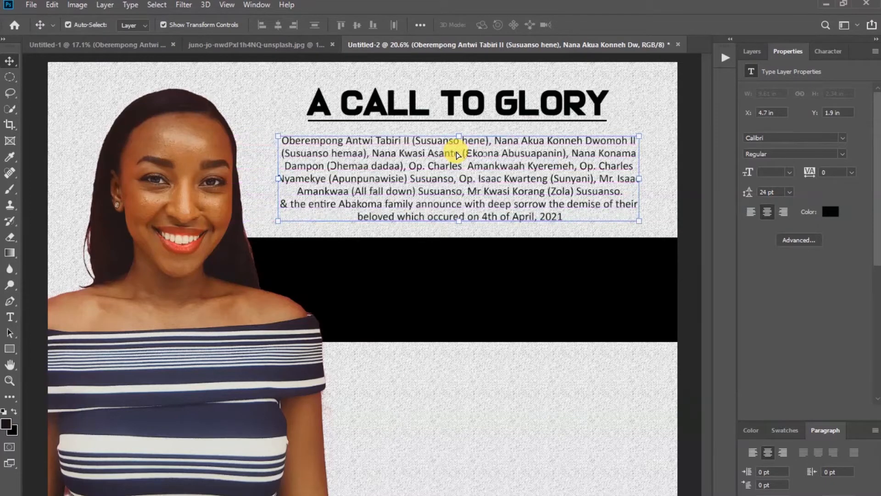
click(660, 106)
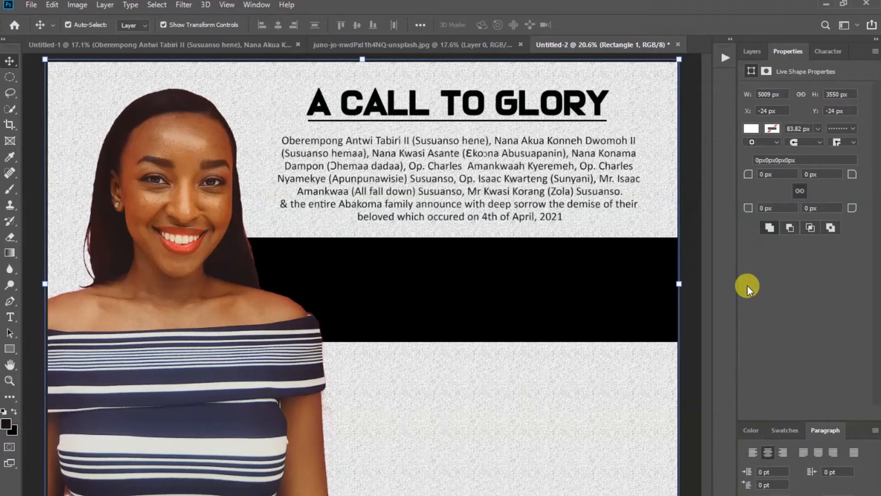
Type the deceased's name as a new text line below the black band
click(697, 218)
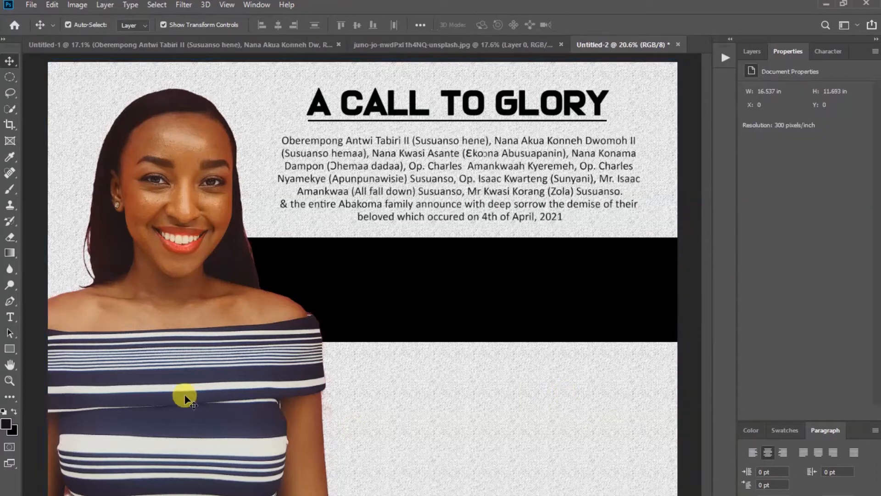
click(11, 317)
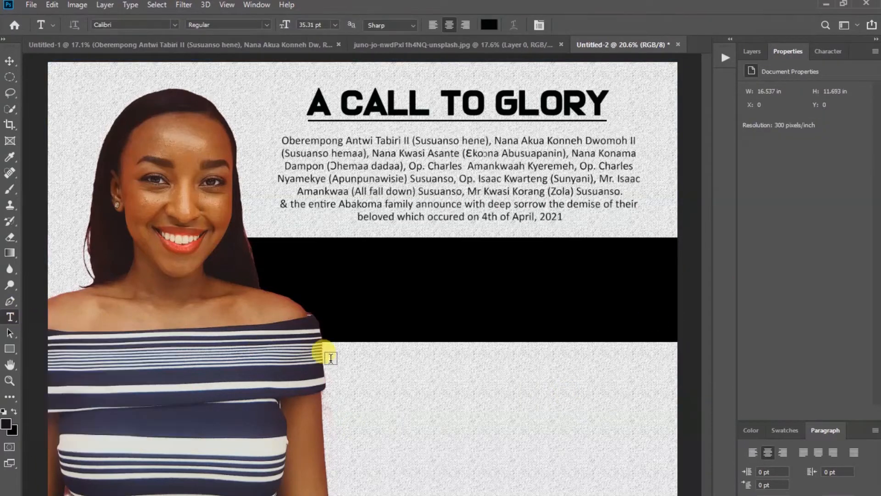
click(403, 375)
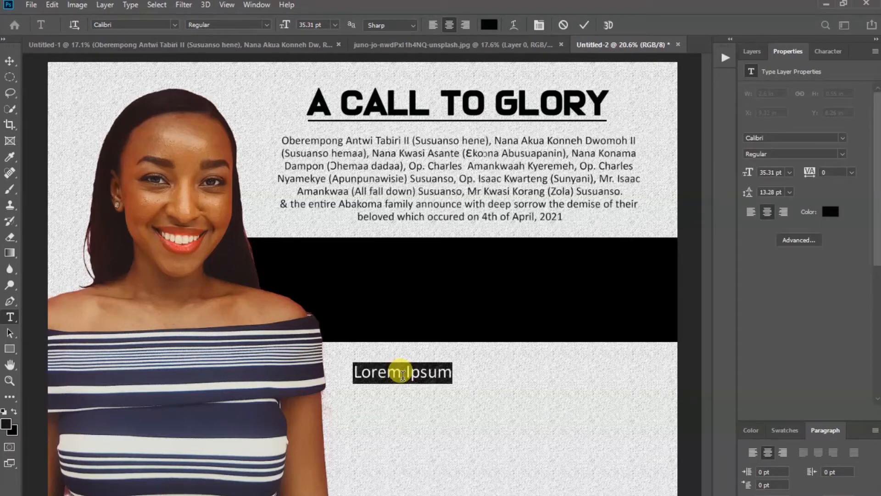
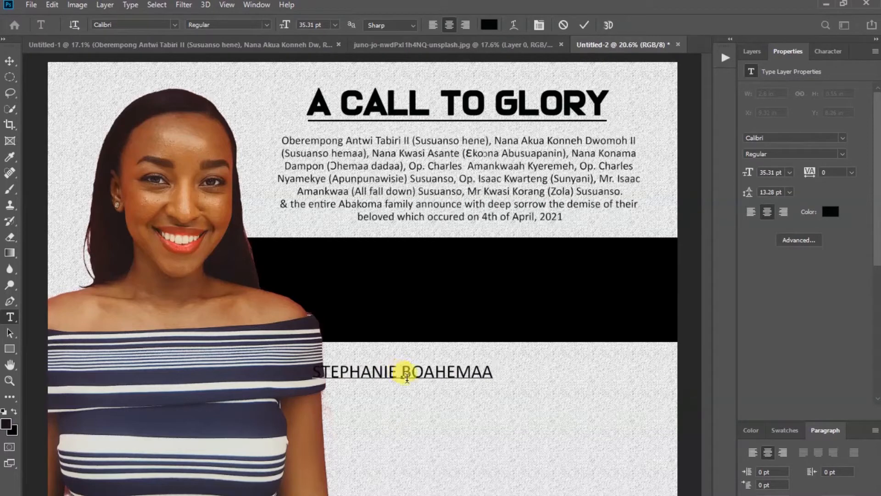
click(584, 25)
click(9, 60)
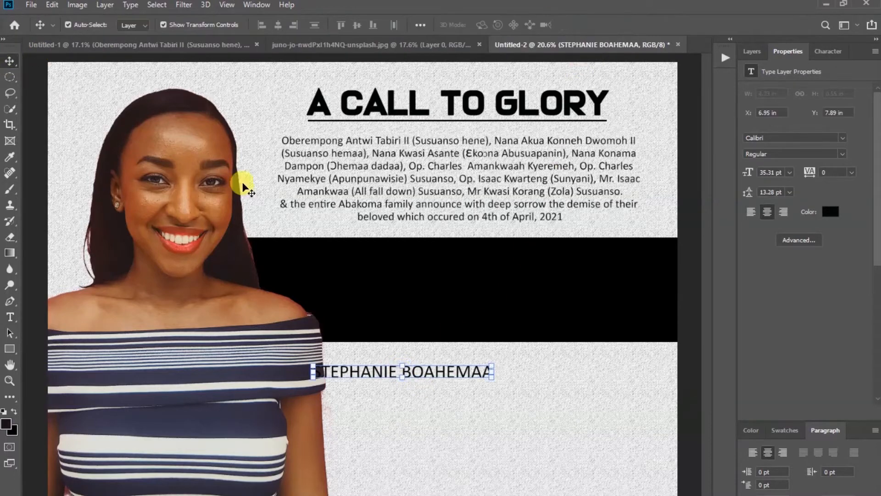
drag(406, 375, 464, 376)
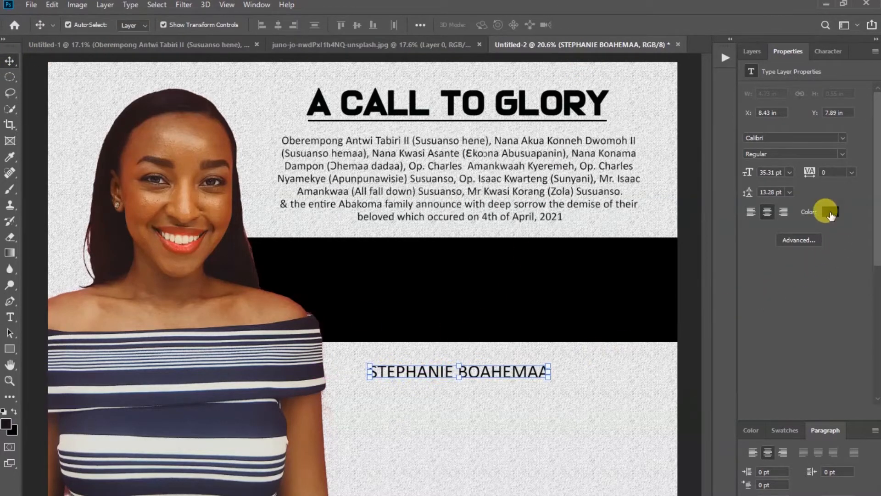
Make the name white and move it up into the black band
click(830, 213)
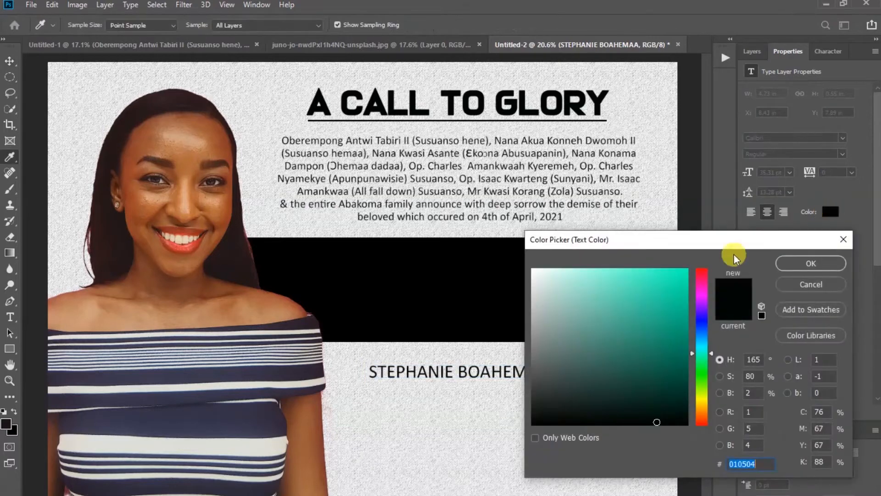
drag(538, 275, 526, 259)
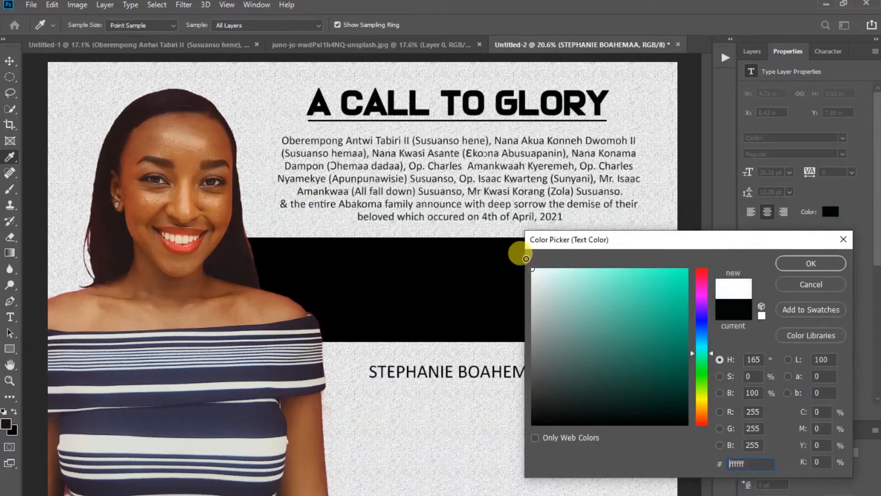
click(811, 266)
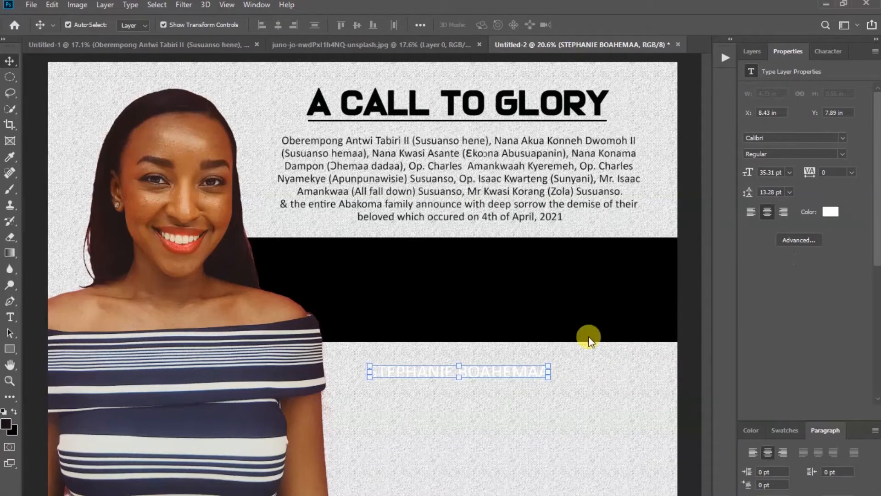
drag(489, 370, 475, 326)
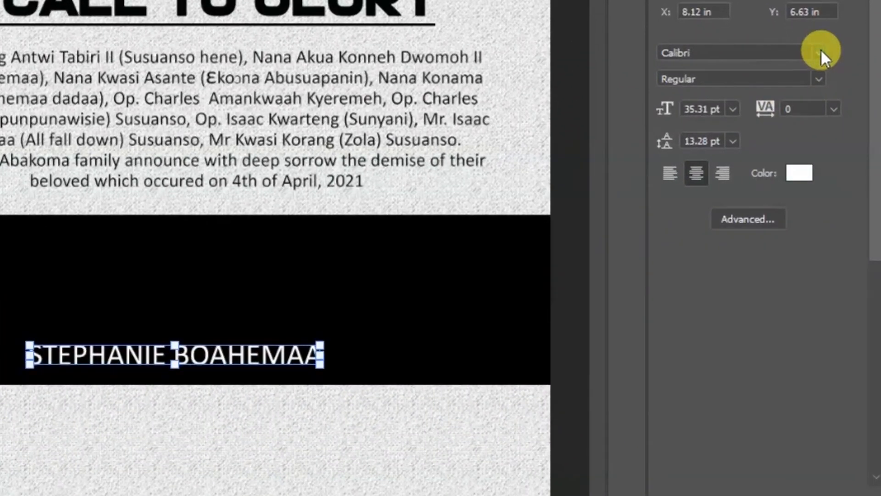
Set the name in the Love Nature font
click(821, 49)
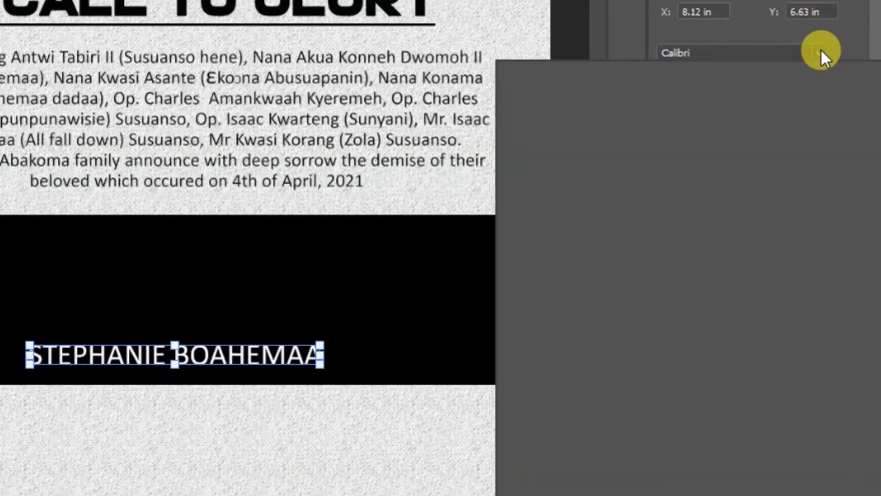
scroll(790, 176, down, 10)
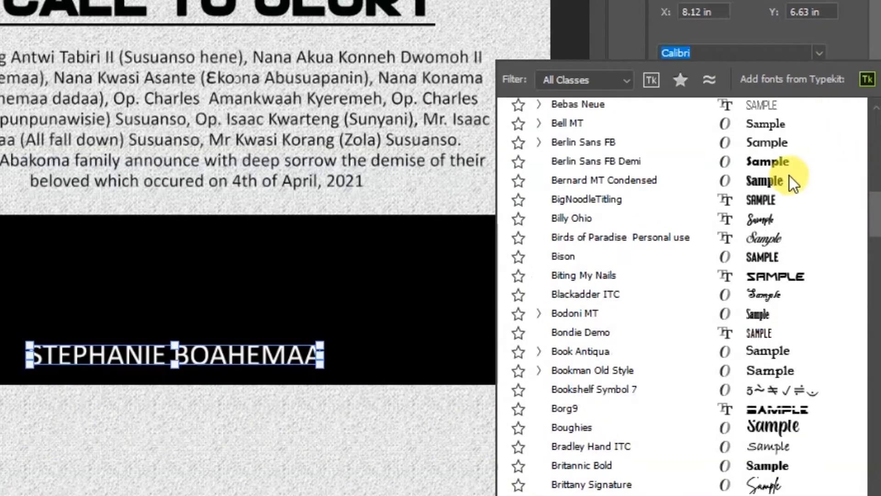
scroll(804, 172, up, 7)
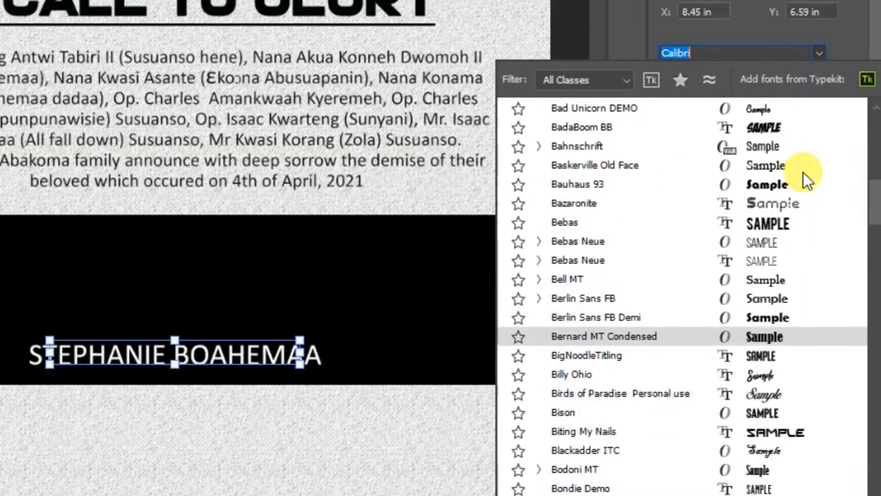
scroll(804, 173, up, 10)
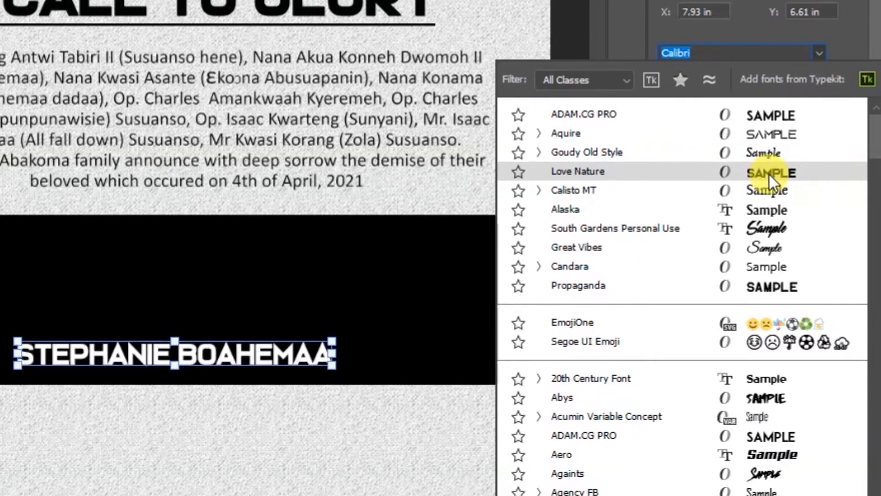
click(769, 172)
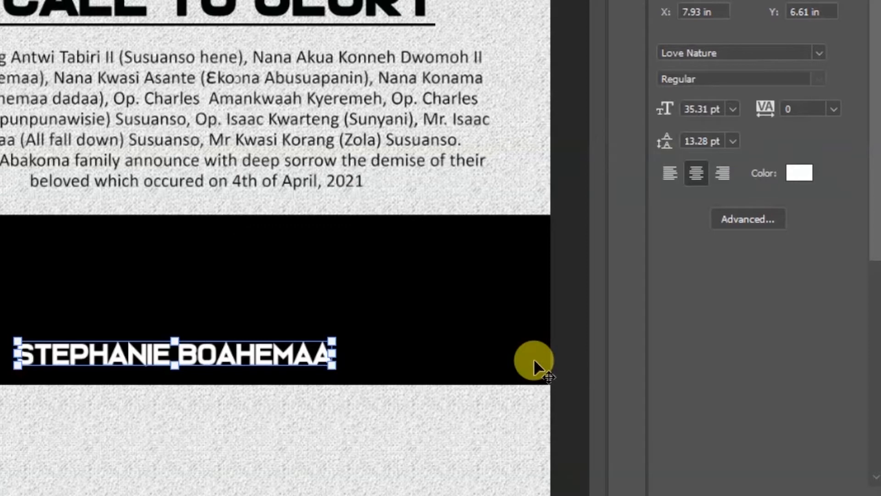
Scale the name up to about 59.62 pt so it spans the band
drag(270, 360, 262, 340)
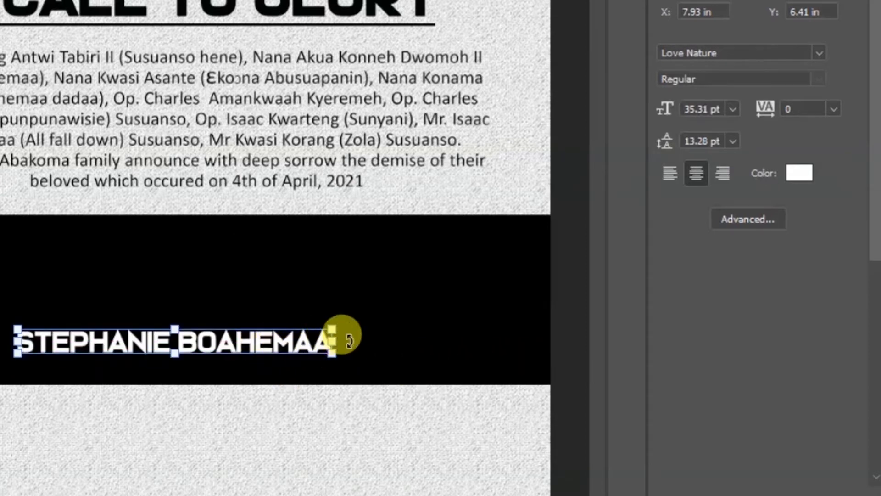
drag(331, 340, 486, 341)
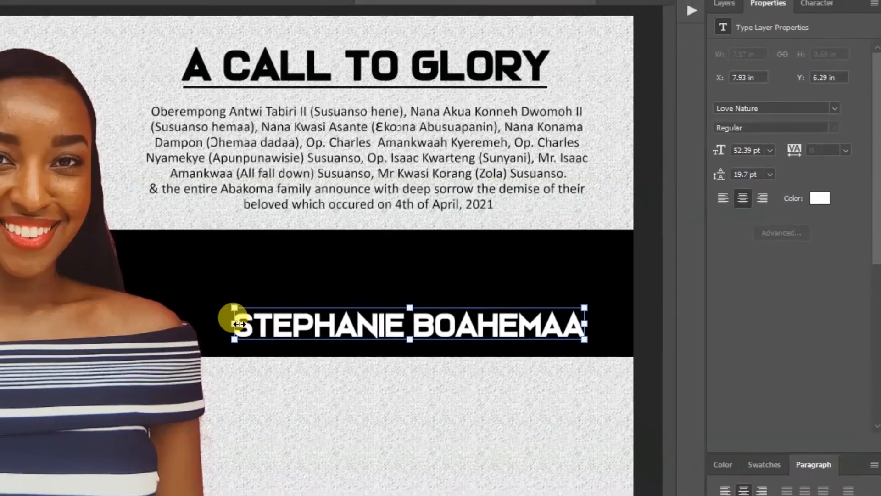
drag(235, 323, 211, 324)
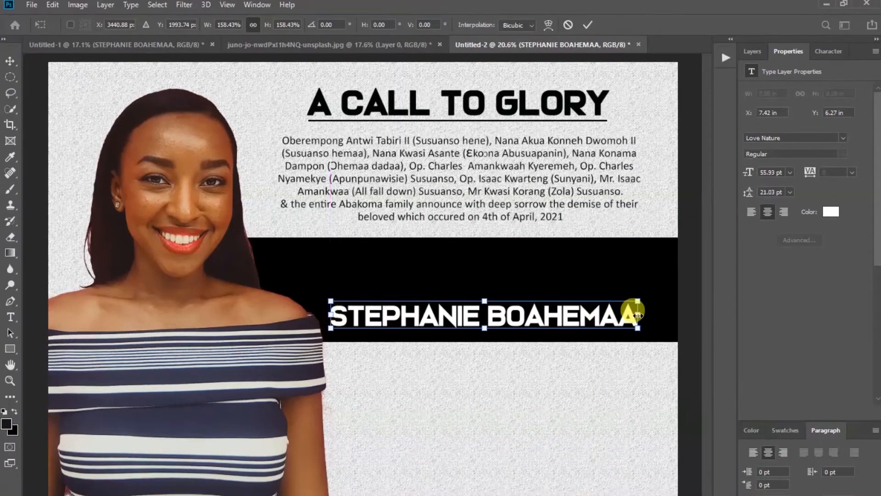
drag(638, 315, 659, 315)
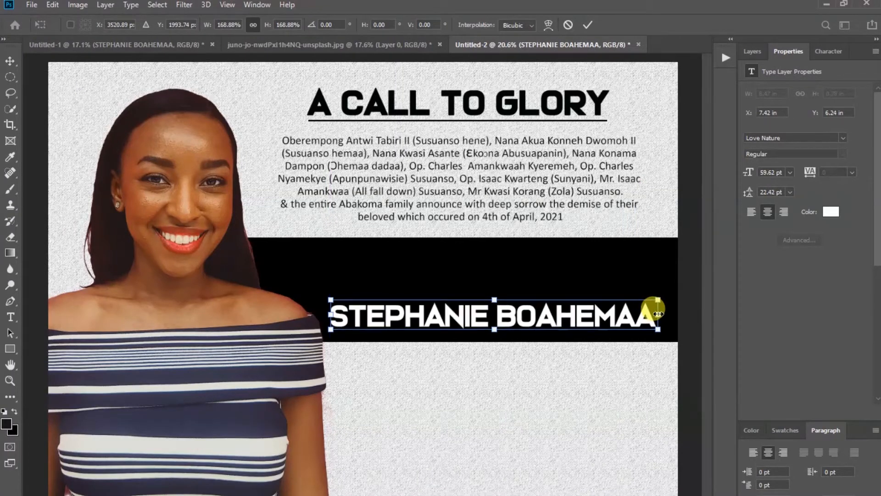
drag(329, 315, 330, 315)
click(588, 24)
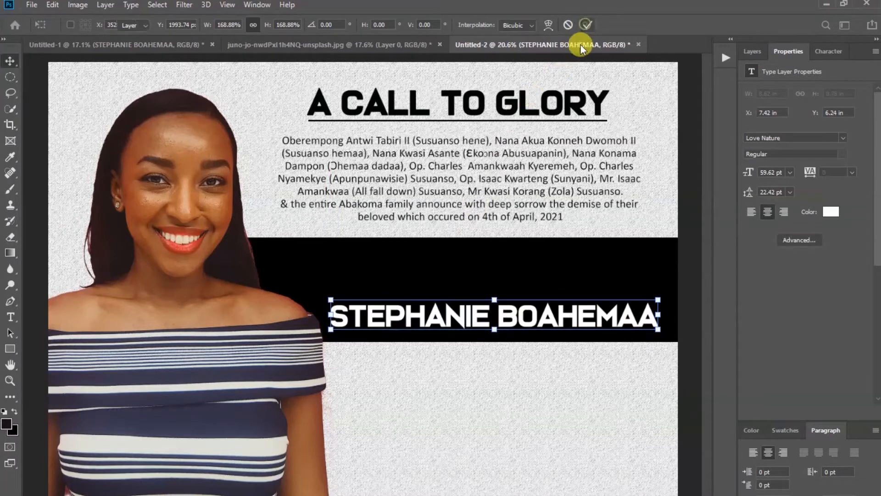
Shrink the woman's photo to 98.92% and nudge it along the poster's left edge
click(218, 241)
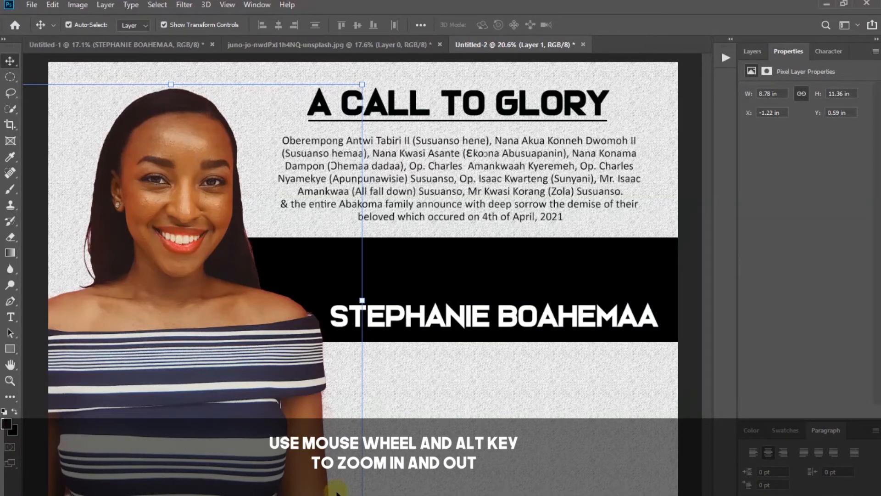
scroll(336, 491, down, 1)
click(362, 476)
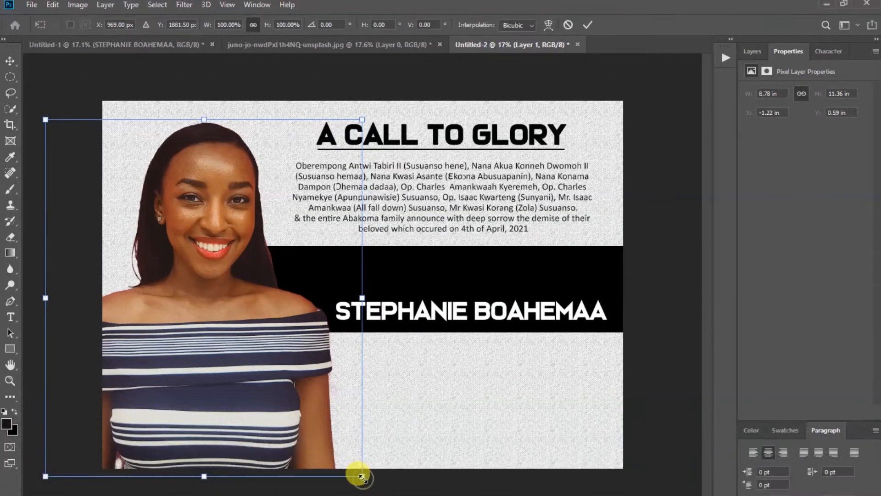
drag(363, 477, 358, 473)
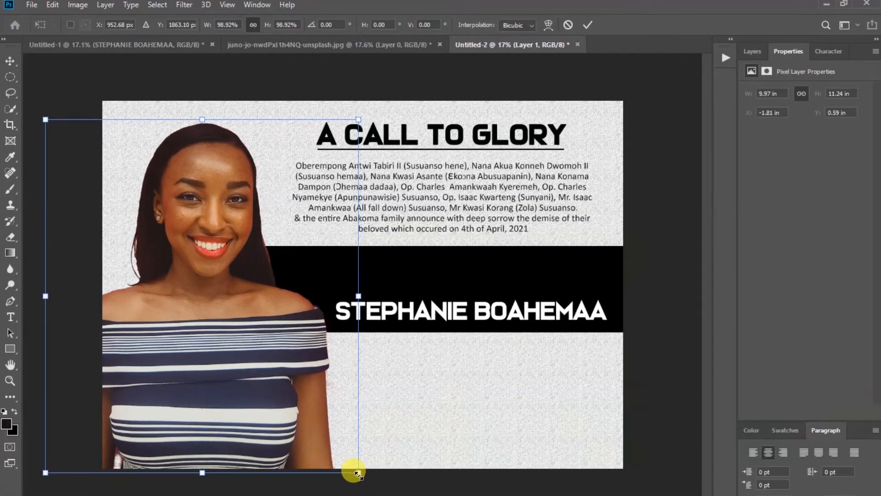
key(Left)
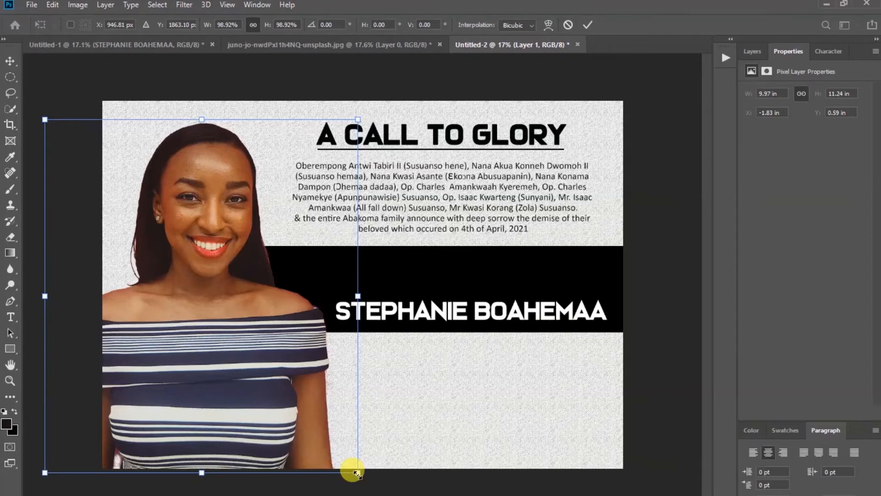
key(Left)
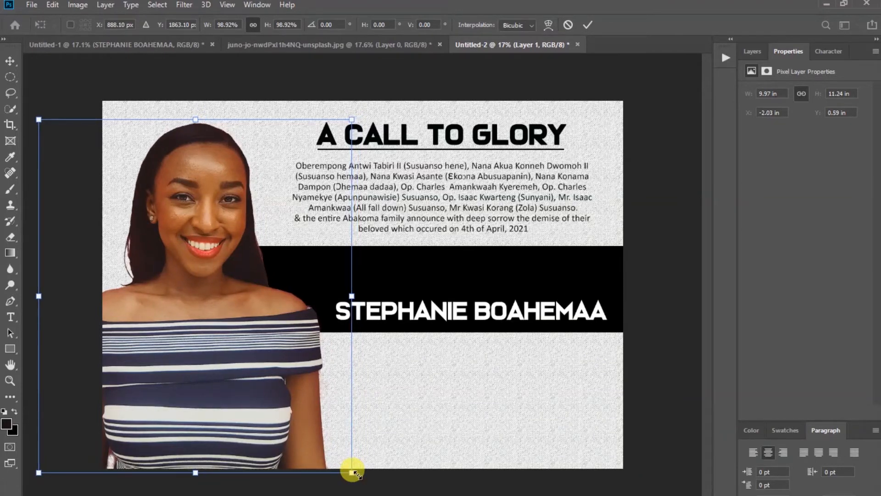
key(Right)
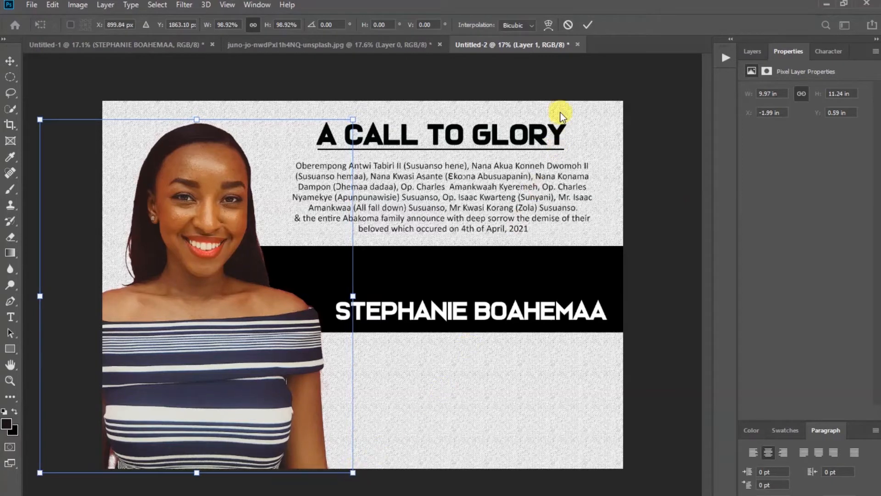
click(587, 25)
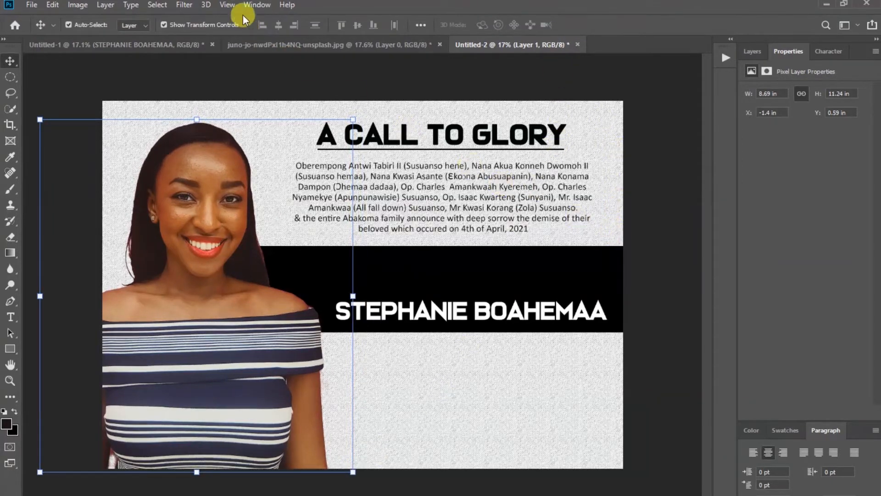
Fit the whole poster on screen and deselect the photo
click(227, 5)
click(254, 118)
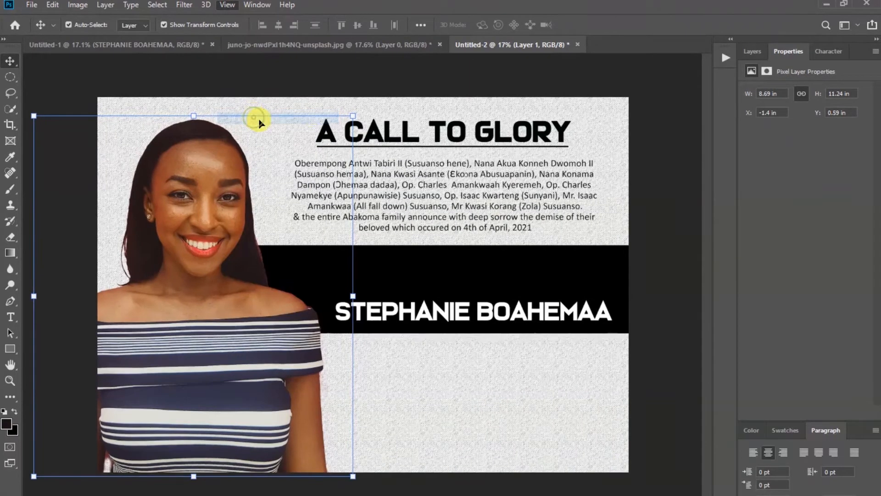
click(666, 233)
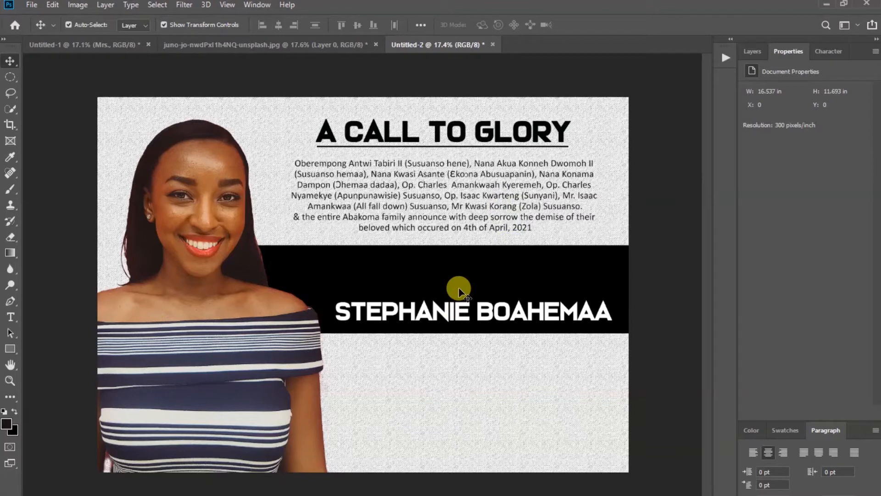
Type MRS as a new line of text on the black band
click(10, 316)
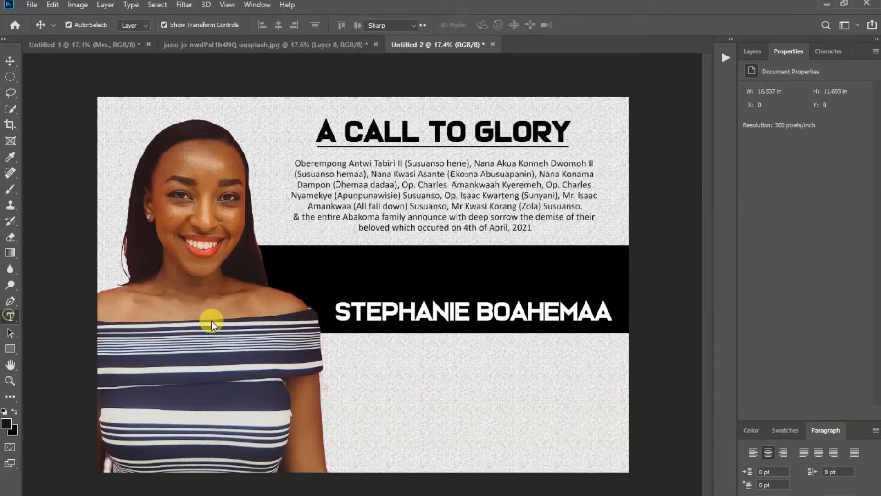
click(441, 273)
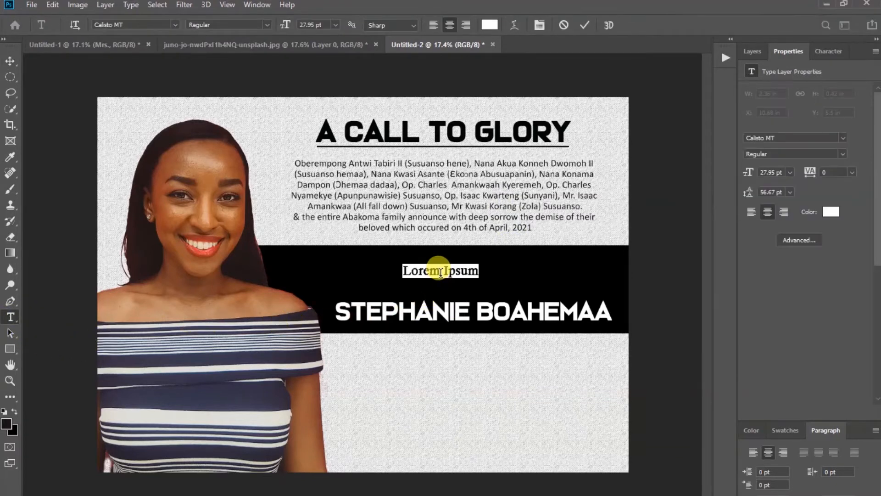
text(mRS)
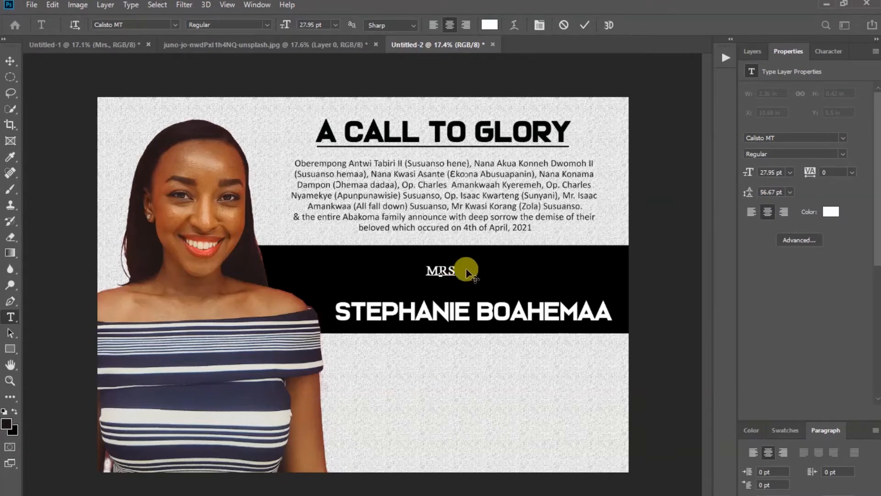
click(585, 25)
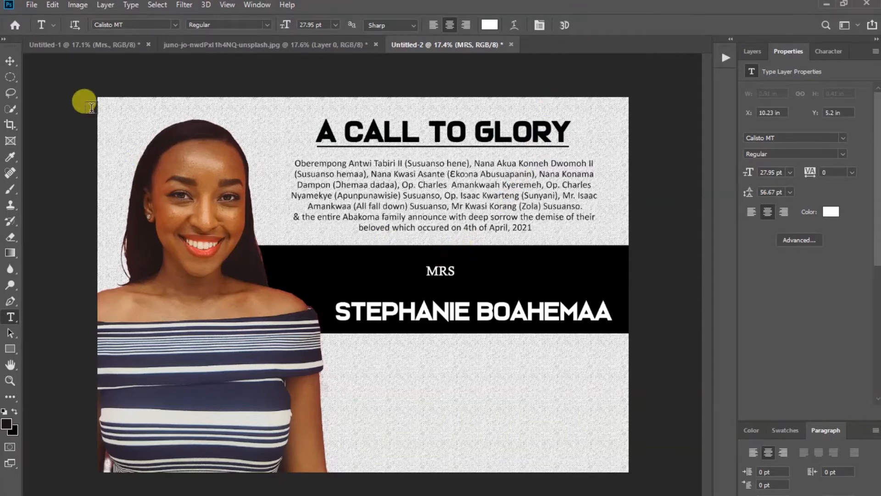
Position and enlarge MRS to 32.76 pt, then move the name up beneath it
click(10, 61)
click(440, 269)
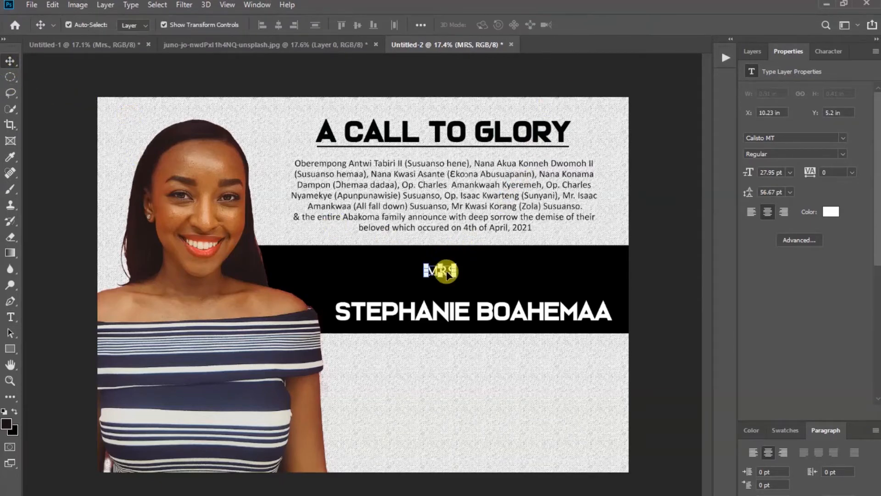
click(483, 271)
drag(440, 274, 473, 281)
click(468, 281)
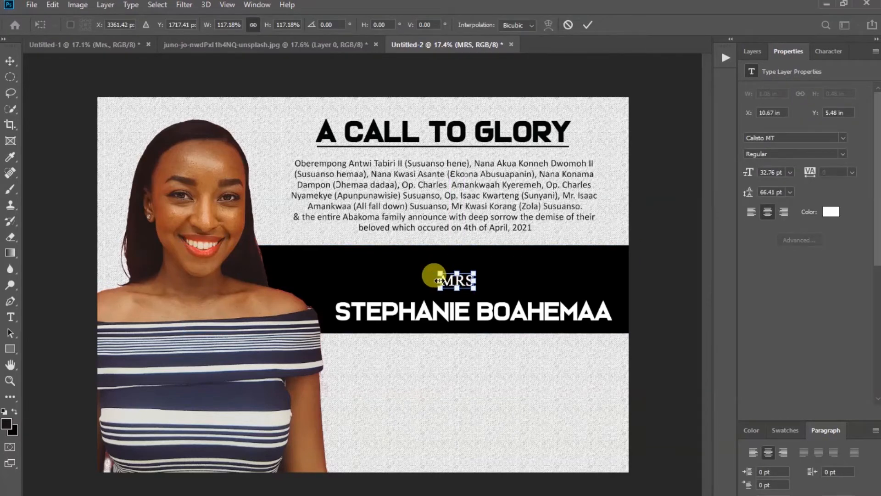
click(587, 25)
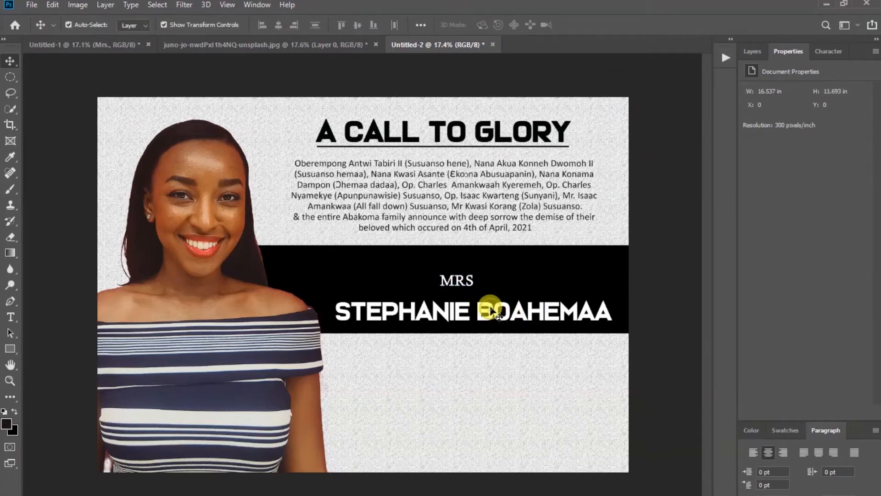
drag(491, 312, 492, 307)
Draw a thin rectangle bar just left of MRS on the black band, with no stroke
click(652, 257)
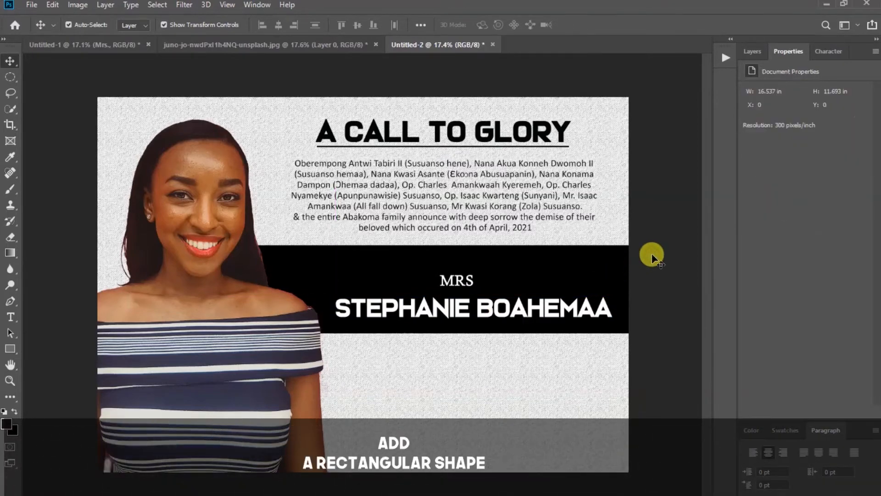
click(11, 348)
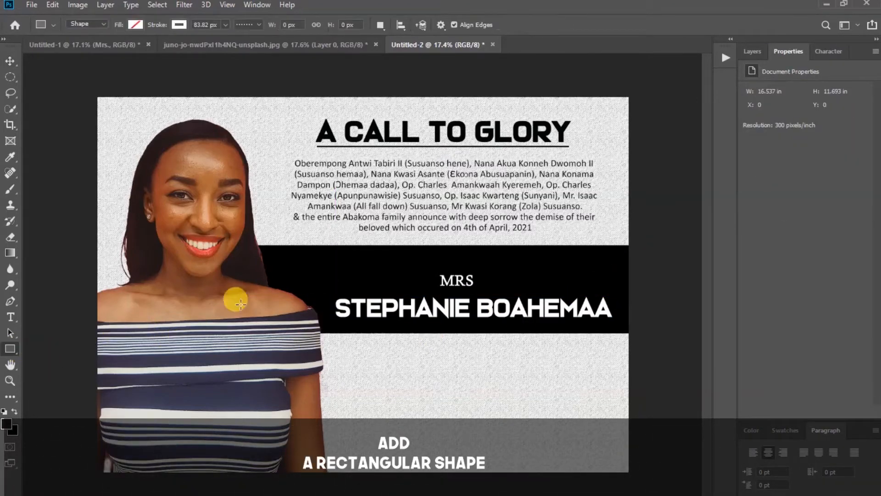
drag(362, 285, 433, 280)
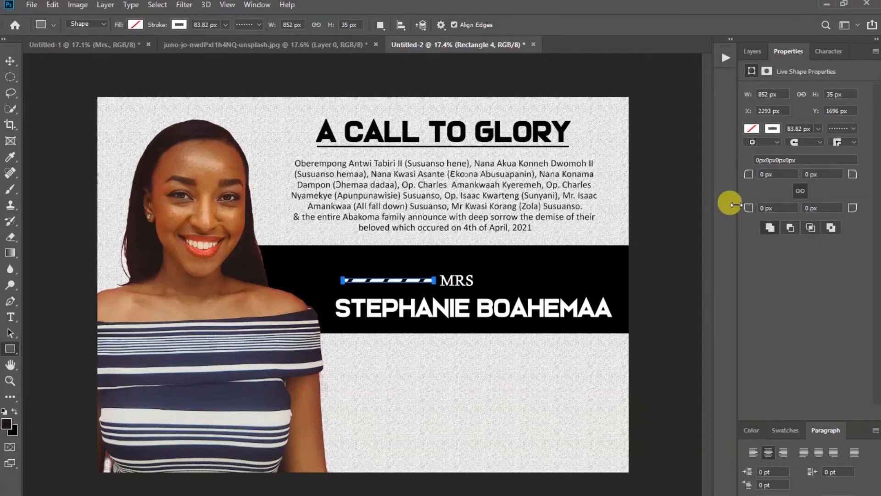
click(775, 130)
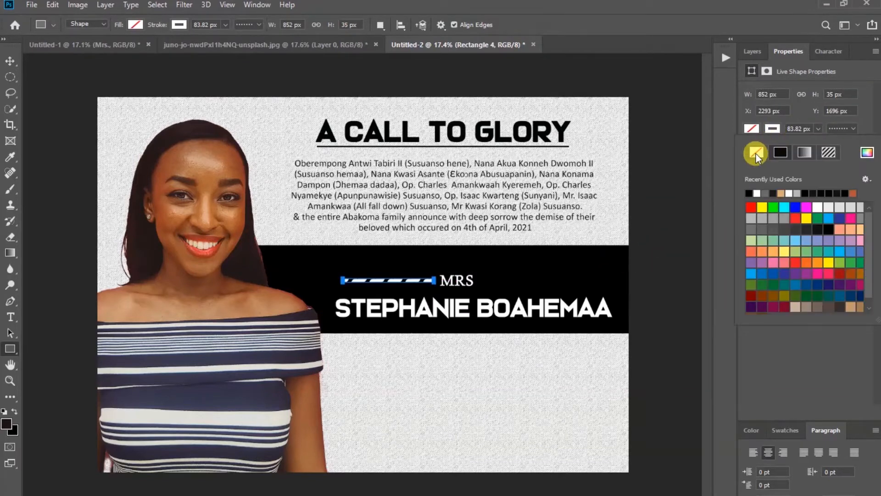
click(755, 151)
click(756, 130)
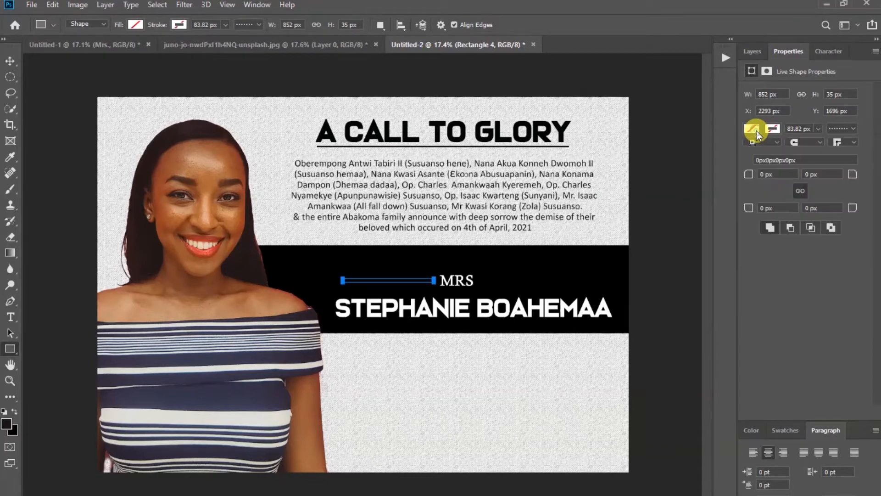
Fill the new Rectangle 4 bar with light orange #e1ab6d
click(757, 131)
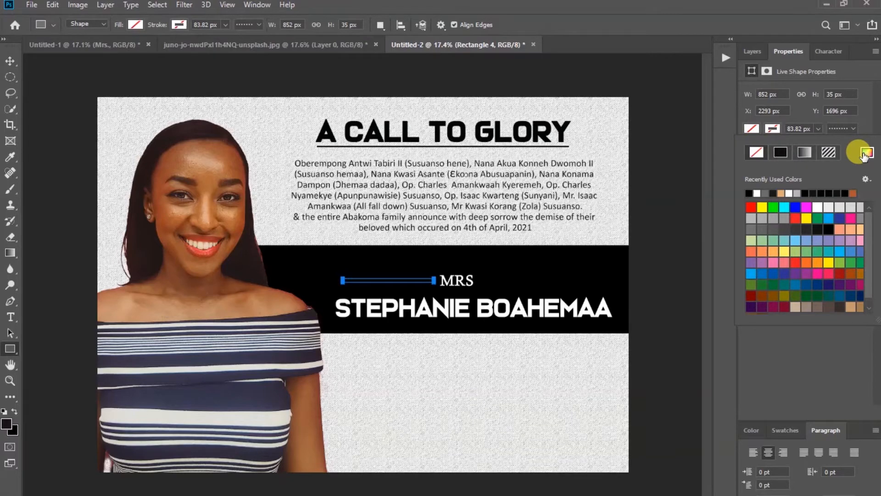
click(866, 154)
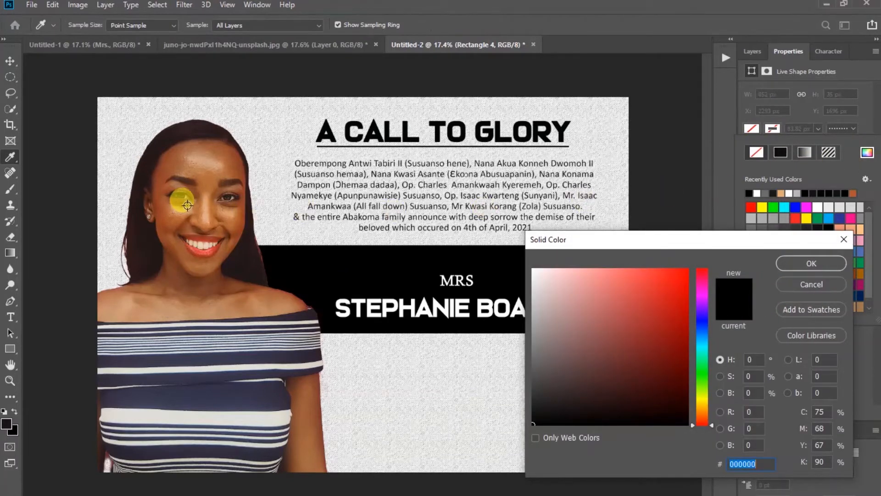
click(171, 211)
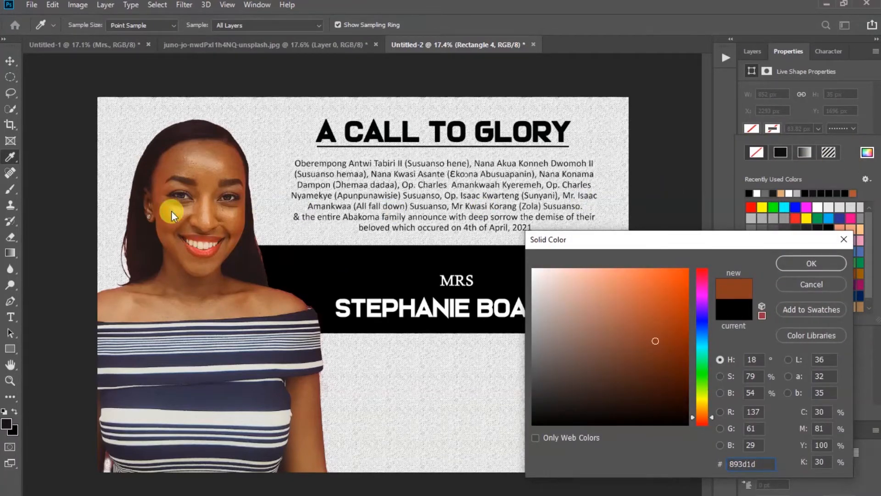
click(827, 267)
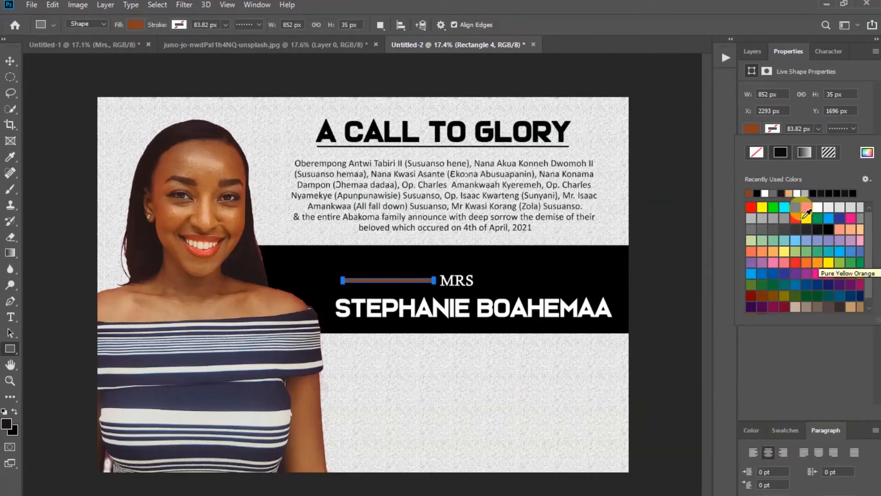
click(789, 192)
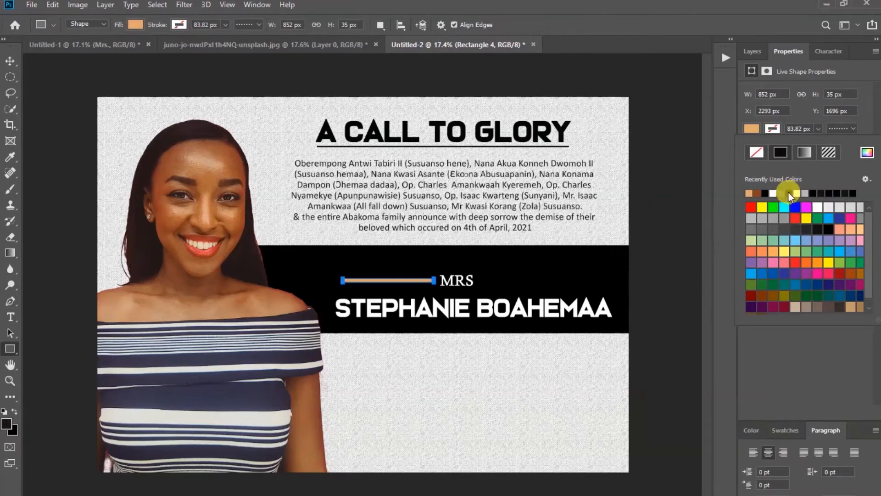
click(867, 152)
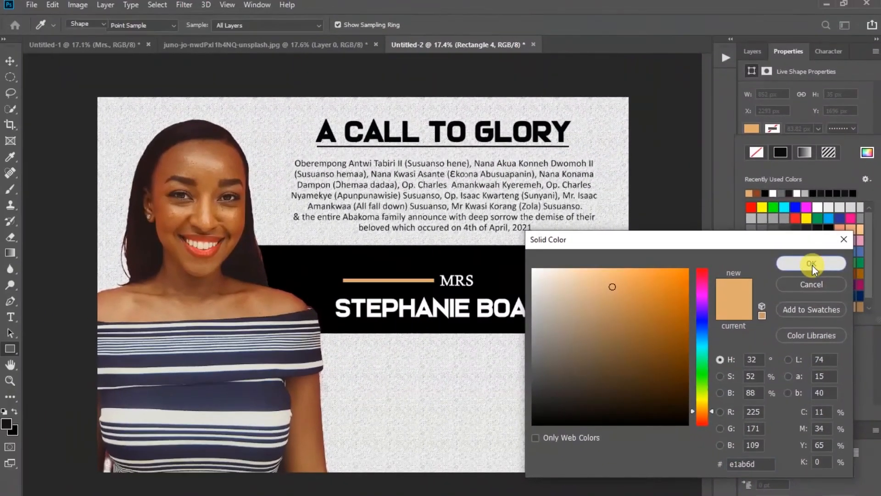
click(809, 152)
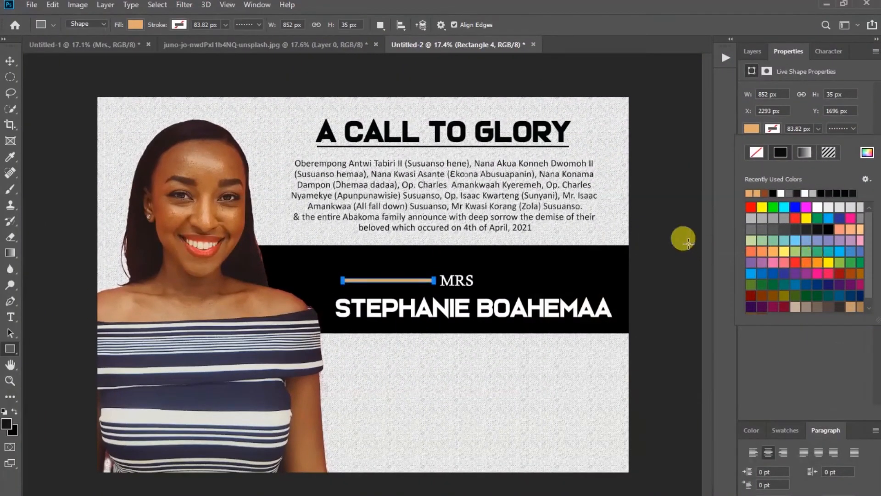
click(10, 61)
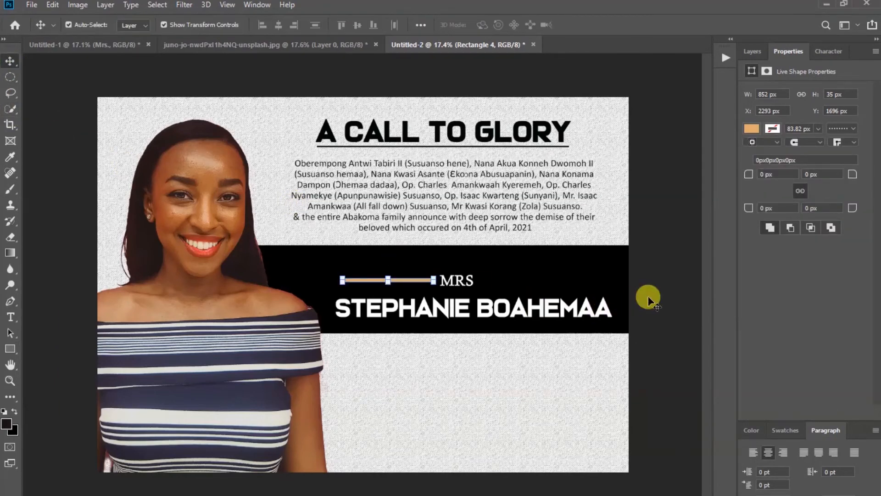
click(691, 257)
click(752, 51)
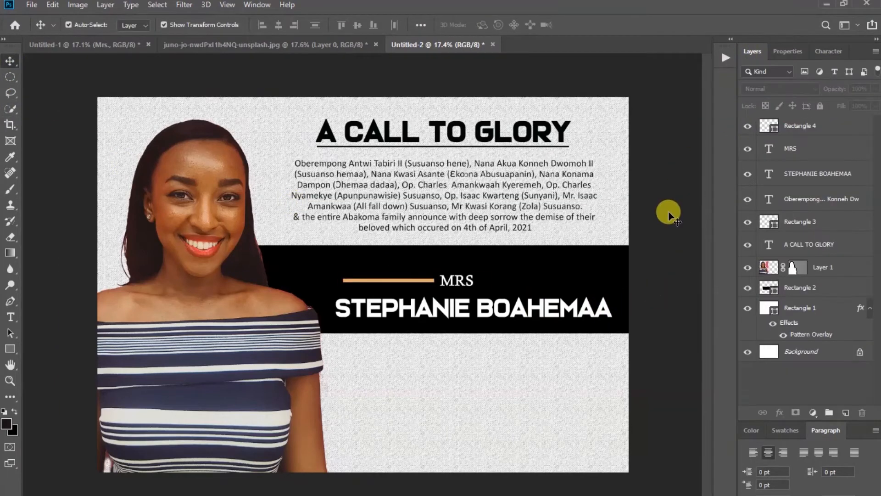
Duplicate Rectangle 4 with Ctrl+J and move the copy to the right of MRS
click(828, 132)
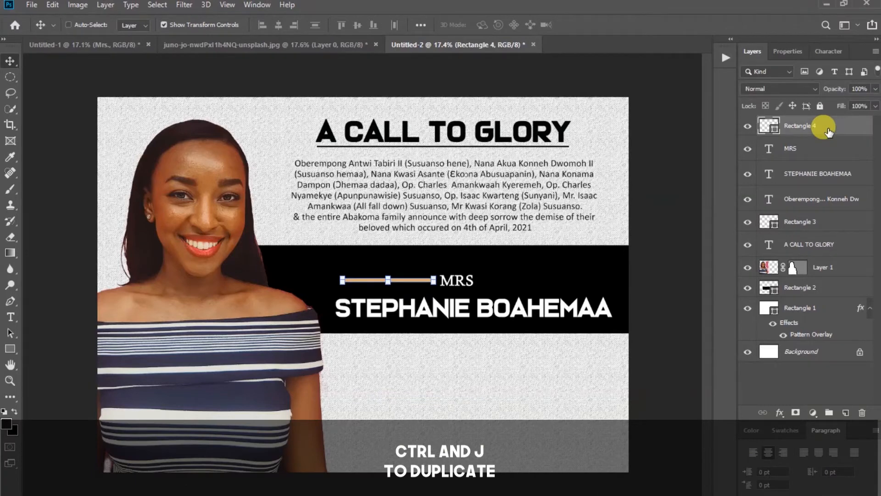
key(ctrl+j)
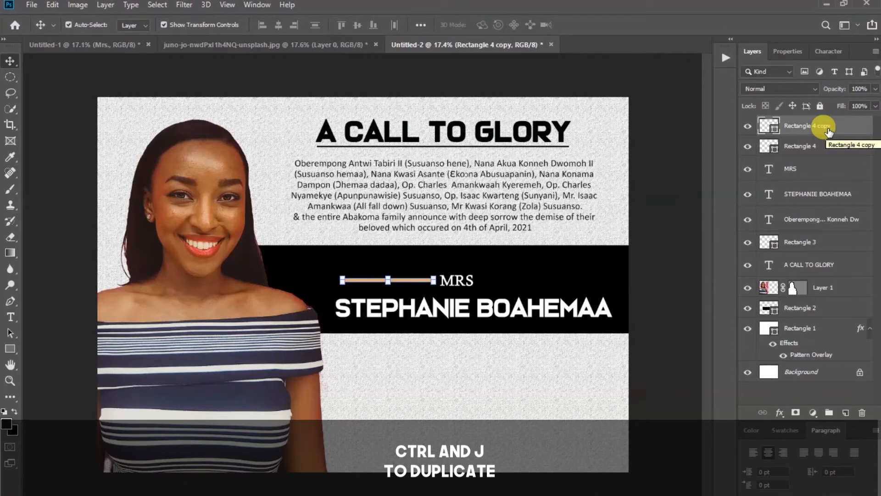
key(shift+Right)
key(shift+Right)
key(shift+Right)
key(shift+Right)
key(shift+Right)
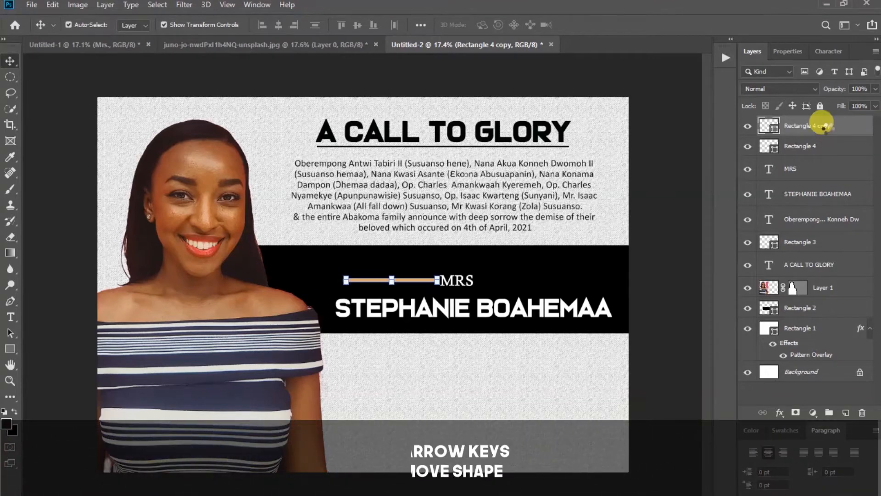
key(shift+Right)
key(shift+Right)
key(shift+Right)
key(shift+Right)
key(shift+Right)
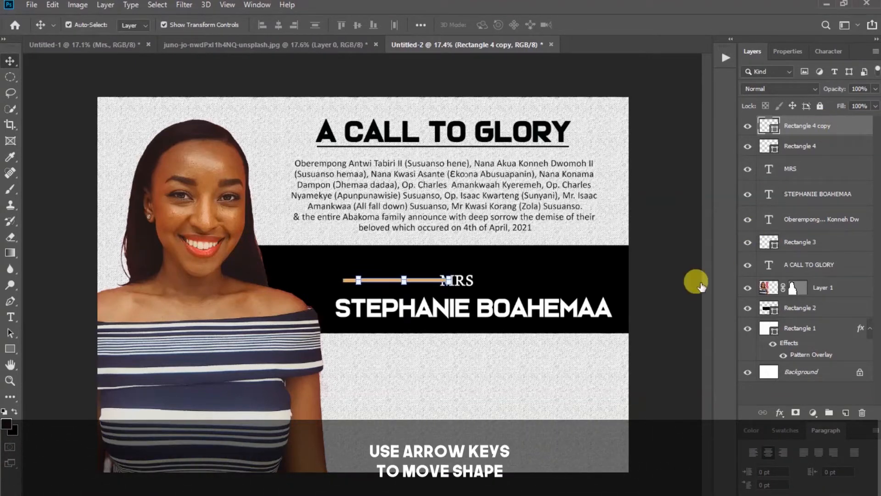
key(shift+Right)
key(shift+Right)
key(shift+Right)
key(shift+Right)
key(shift+Right)
key(shift+Right)
key(shift+Right)
key(shift+Right)
key(shift+Right)
key(shift+Right)
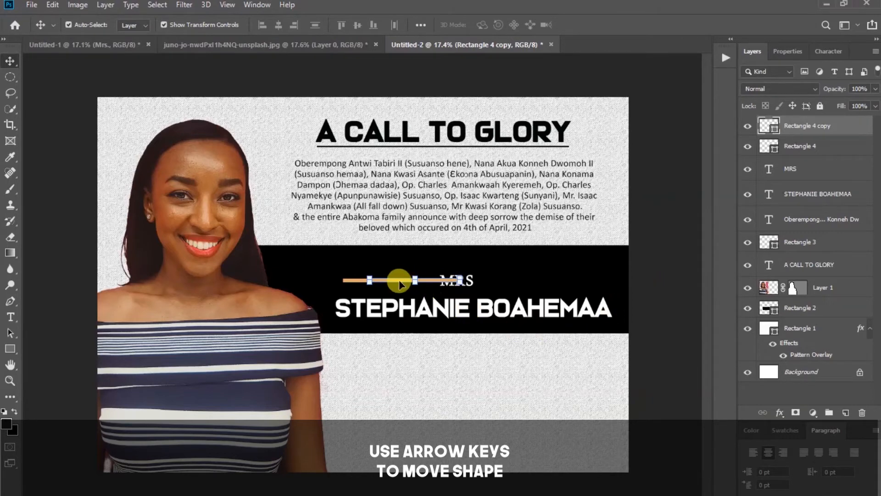
drag(397, 280, 538, 276)
Centre MRS between the two orange bars and set it to 48 pt
click(674, 281)
drag(460, 284, 475, 284)
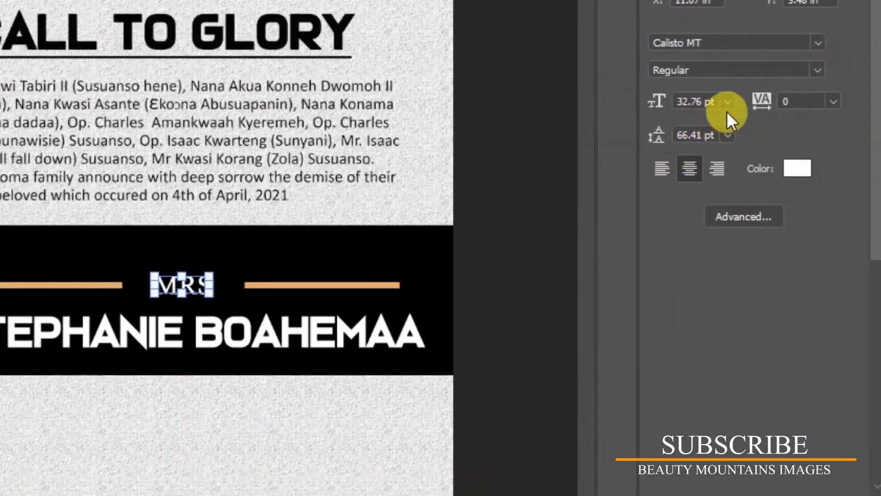
click(727, 101)
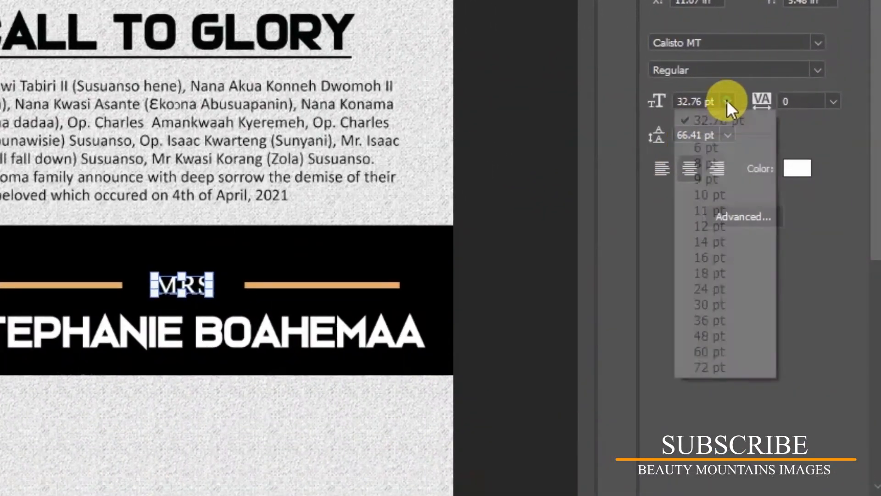
click(717, 335)
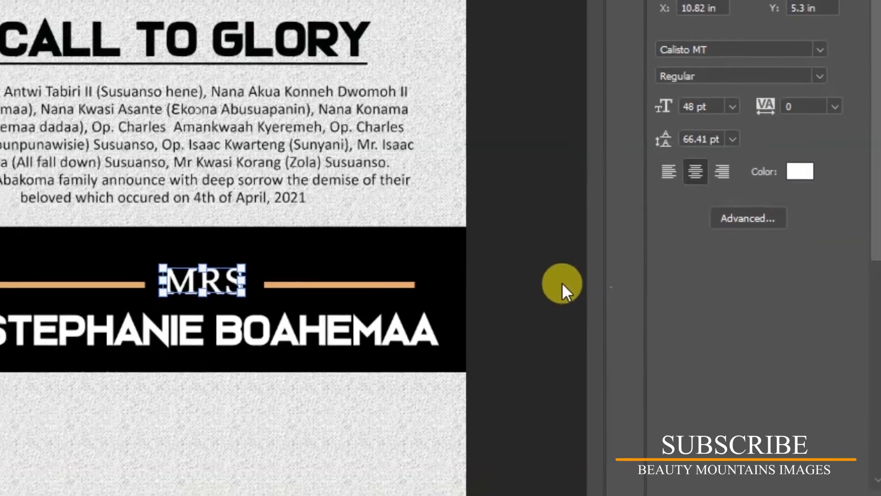
click(534, 278)
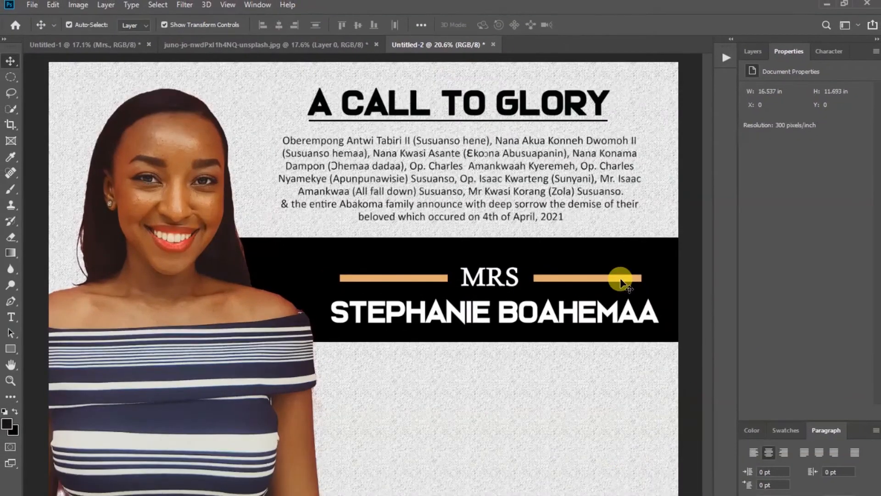
Stretch the right bar rightward and the left bar leftward to about 107% length
click(621, 278)
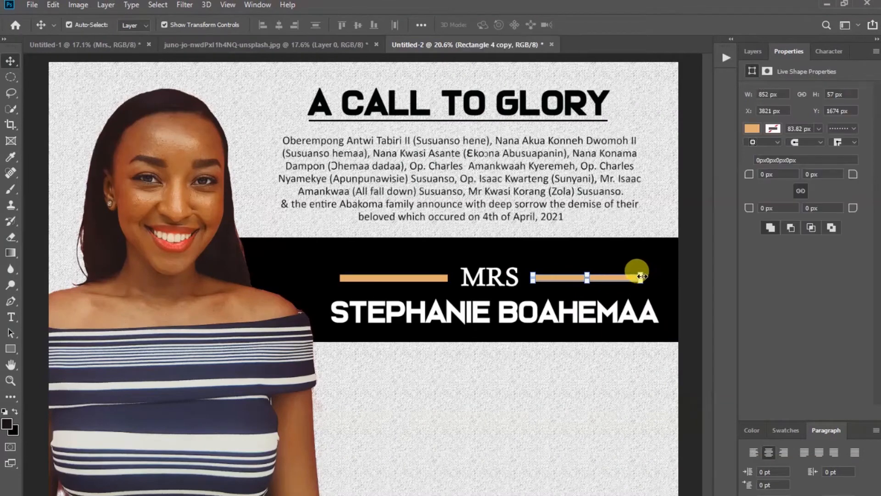
drag(641, 276, 650, 276)
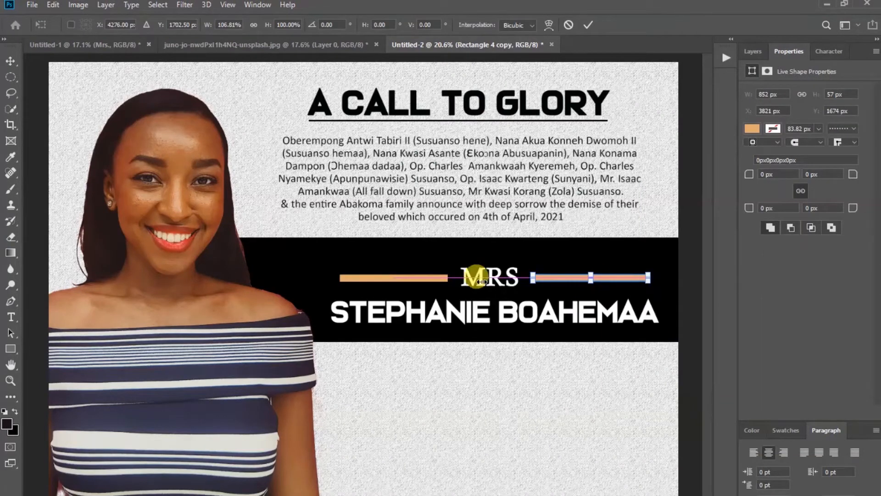
click(352, 278)
click(347, 280)
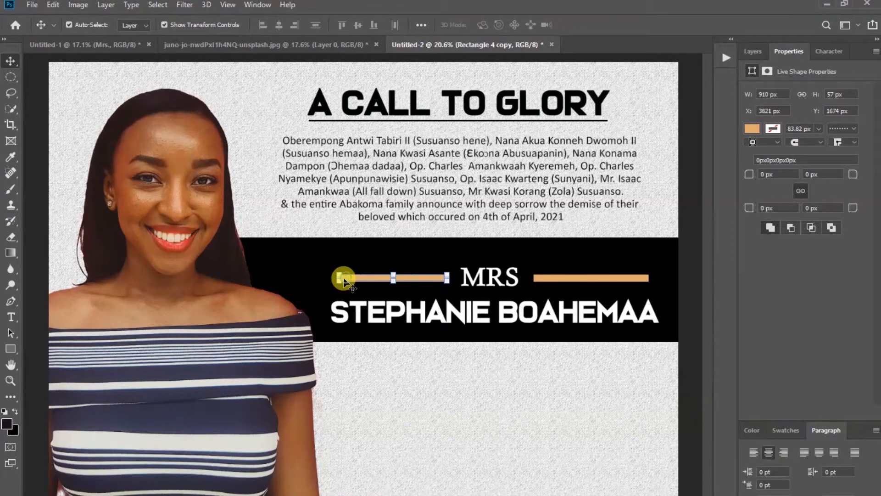
drag(340, 278, 330, 278)
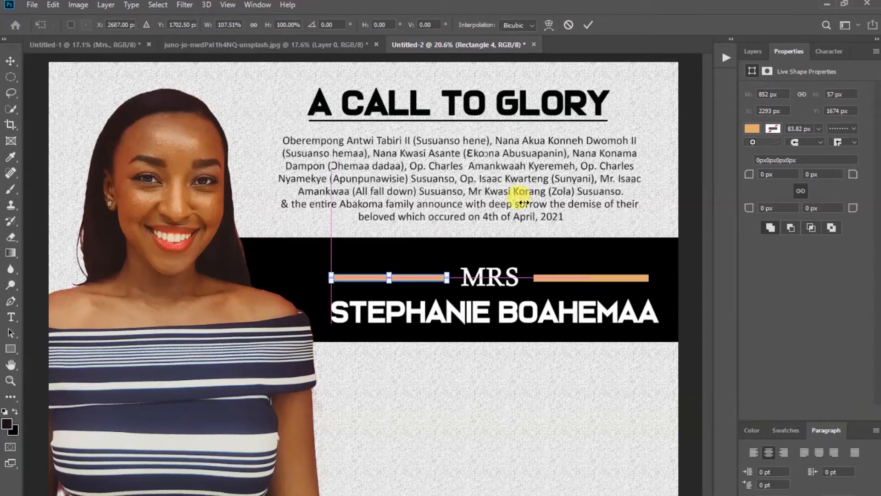
click(589, 25)
click(708, 252)
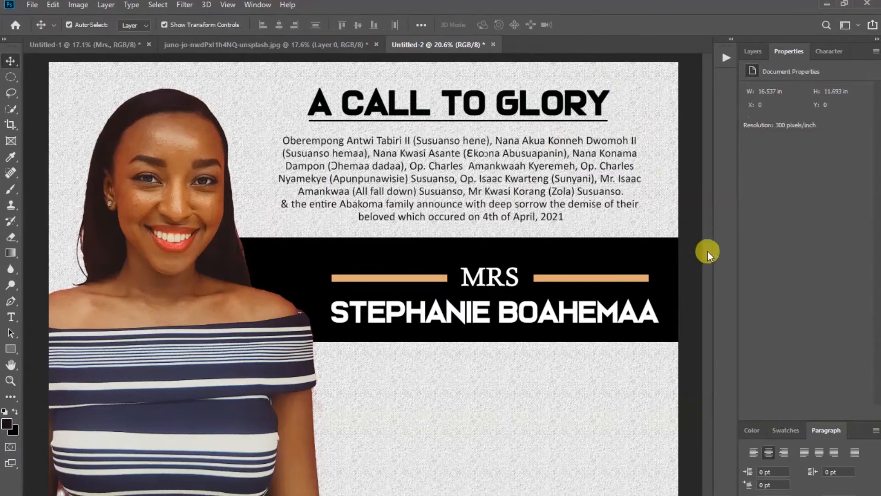
click(755, 52)
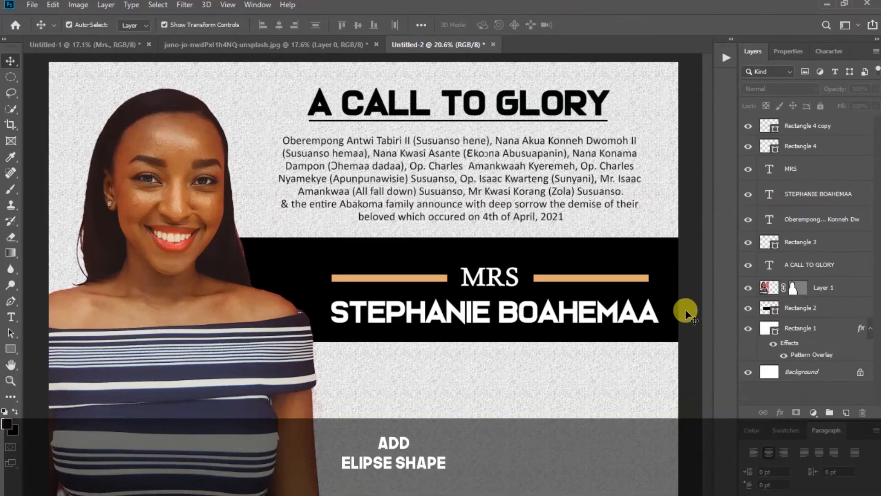
Draw a 350 × 350 px circle, Ellipse 1, below the band with tan fill and no stroke
click(13, 348)
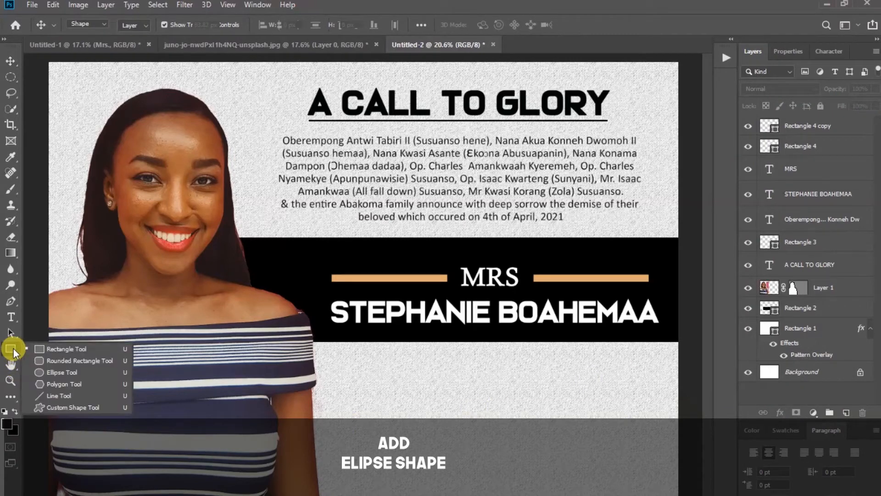
click(60, 373)
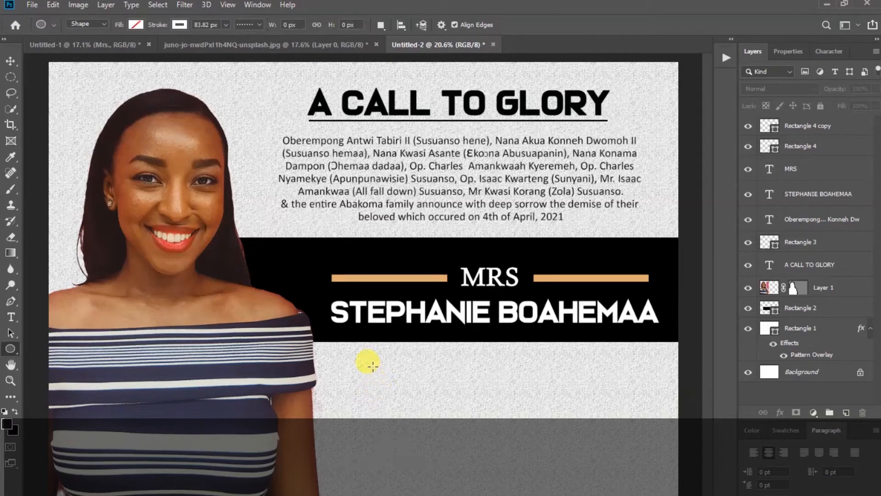
drag(366, 355, 409, 400)
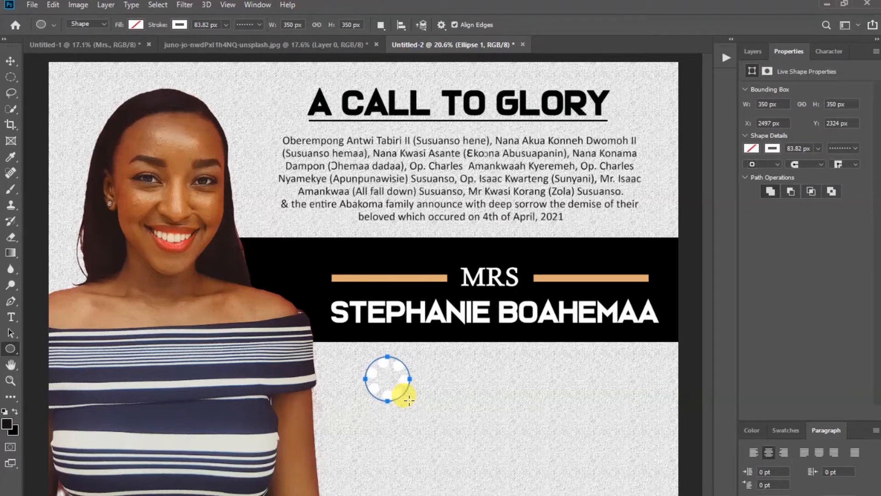
click(10, 61)
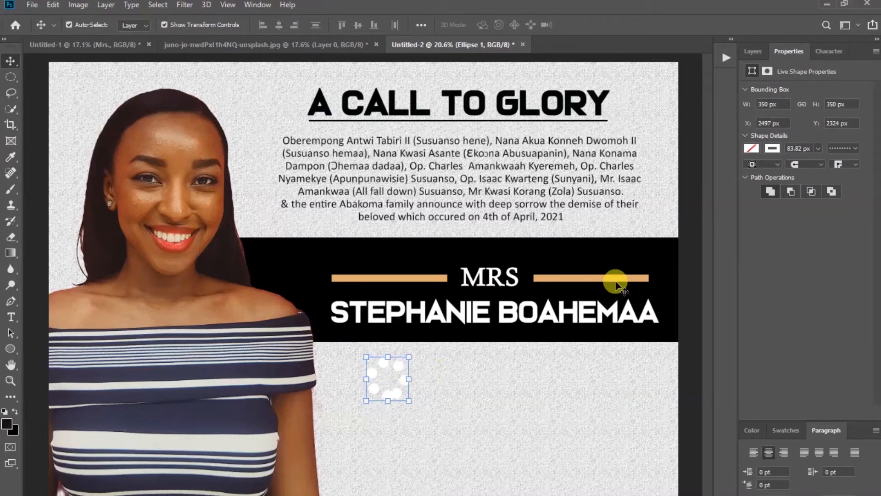
click(772, 148)
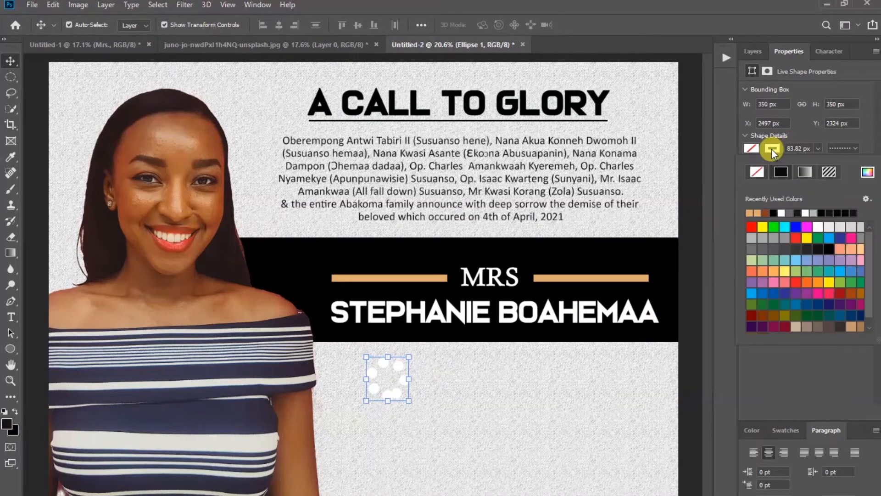
click(753, 177)
click(722, 182)
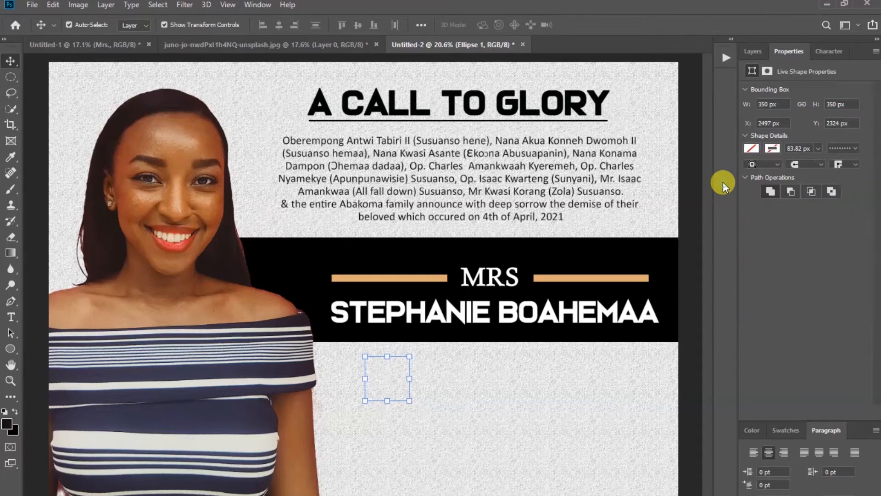
click(751, 149)
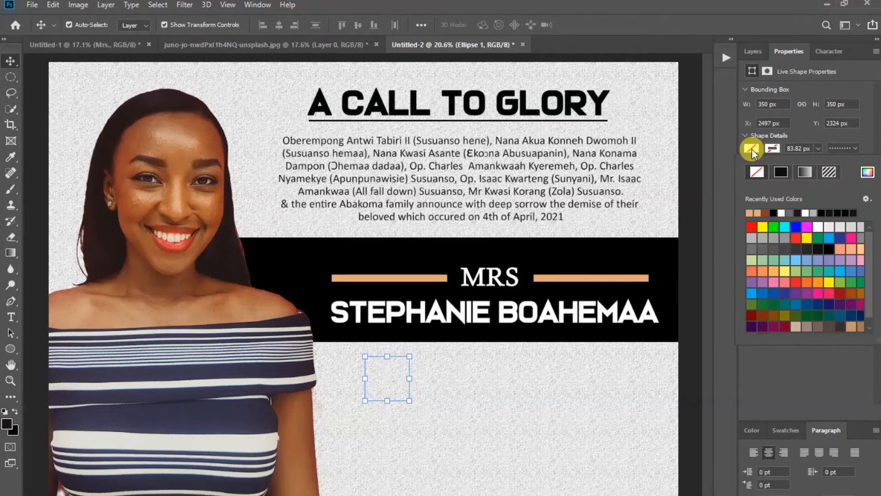
click(751, 213)
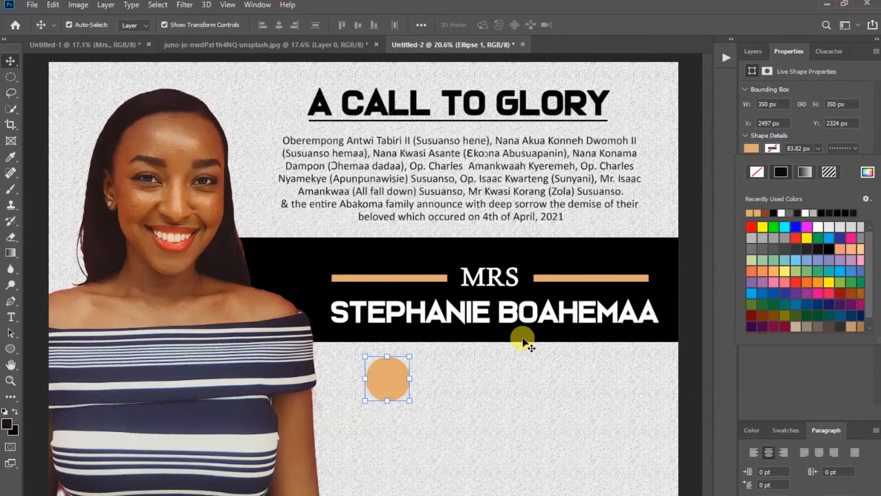
click(388, 381)
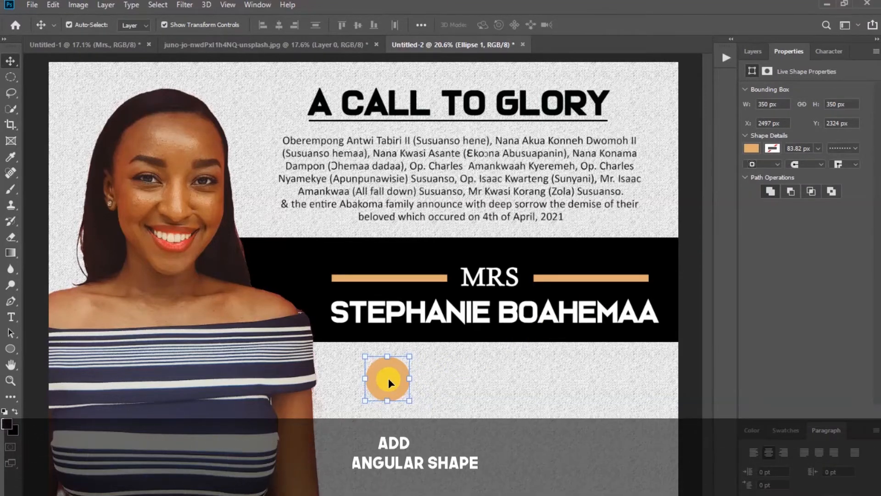
Draw a long tan bar, Rectangle 5, extending right from the circle with no stroke
click(10, 353)
click(67, 348)
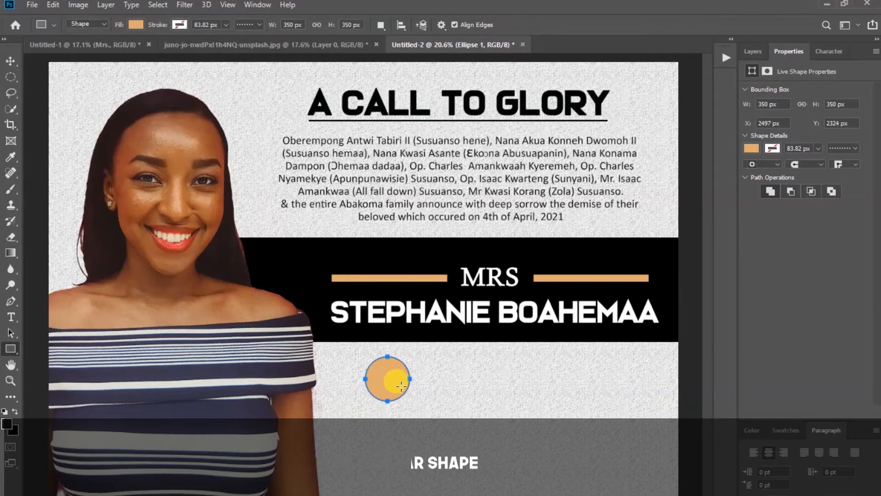
drag(401, 387, 550, 400)
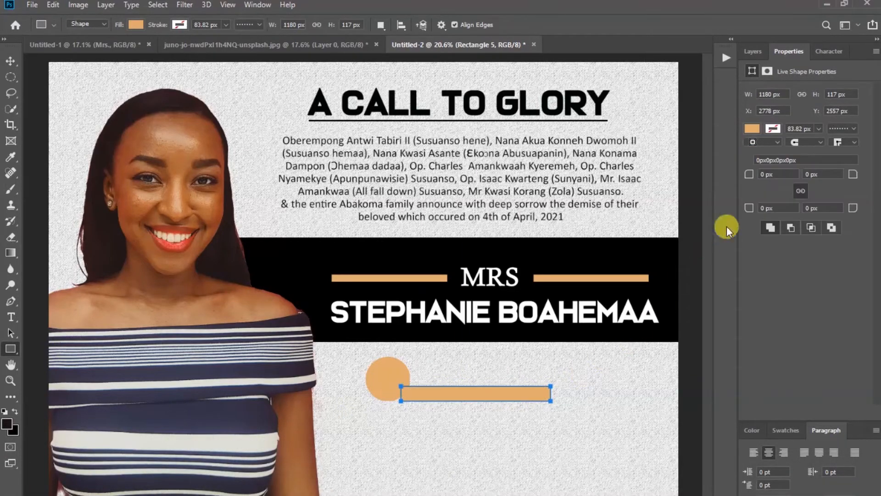
click(771, 129)
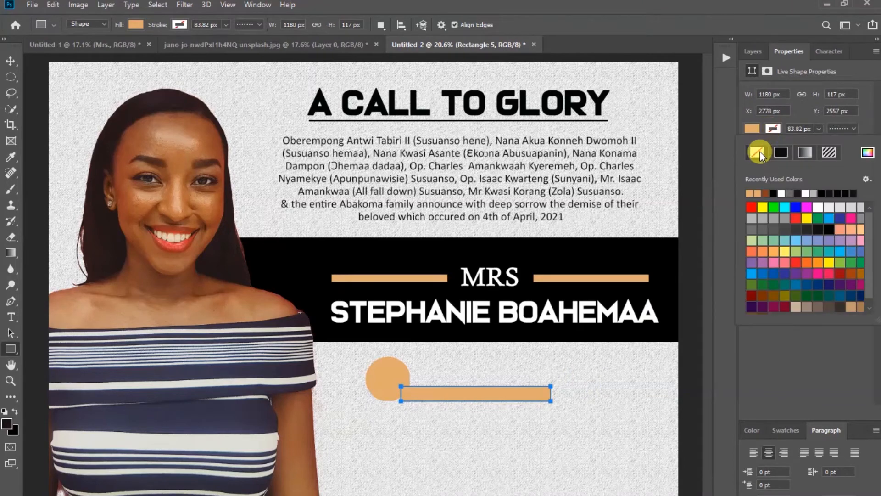
click(718, 156)
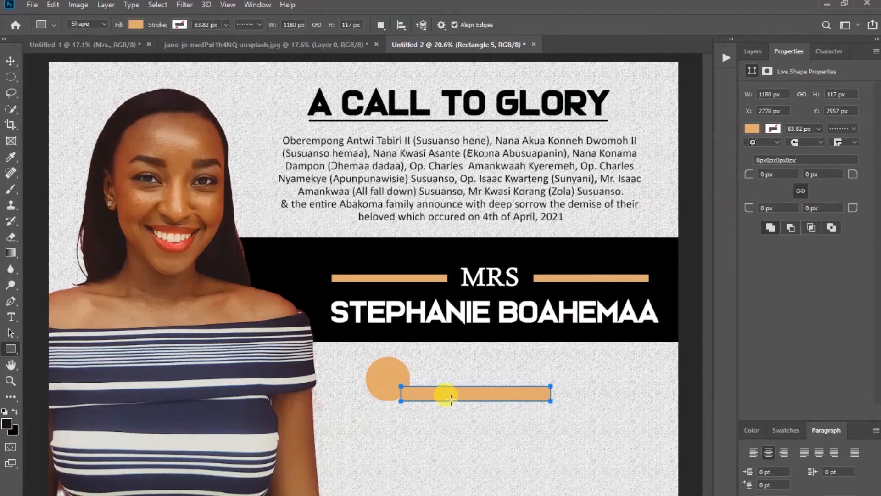
Move Rectangle 5 below Ellipse 1 in the layer stack and shift it slightly left
click(10, 61)
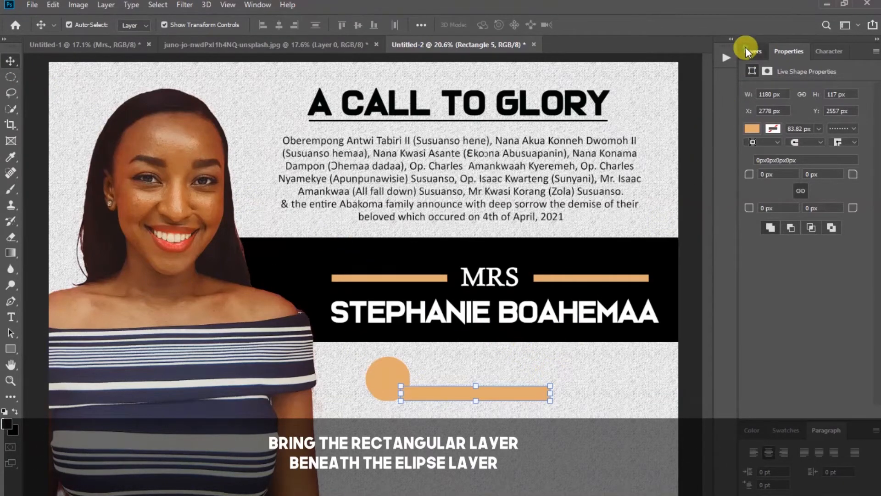
click(749, 51)
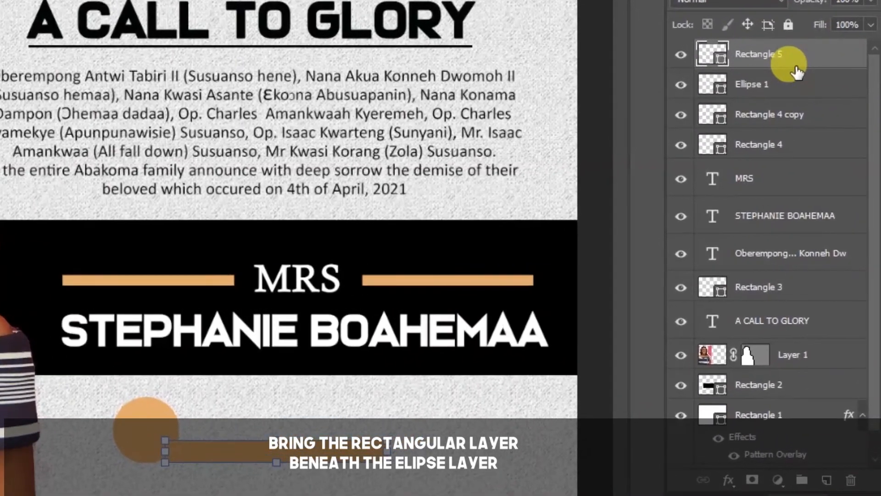
drag(797, 72, 787, 89)
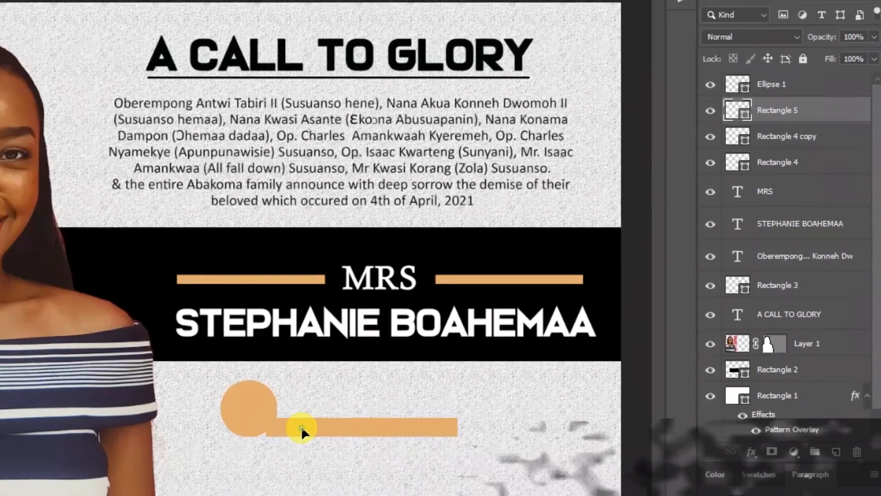
drag(263, 441, 253, 438)
click(588, 379)
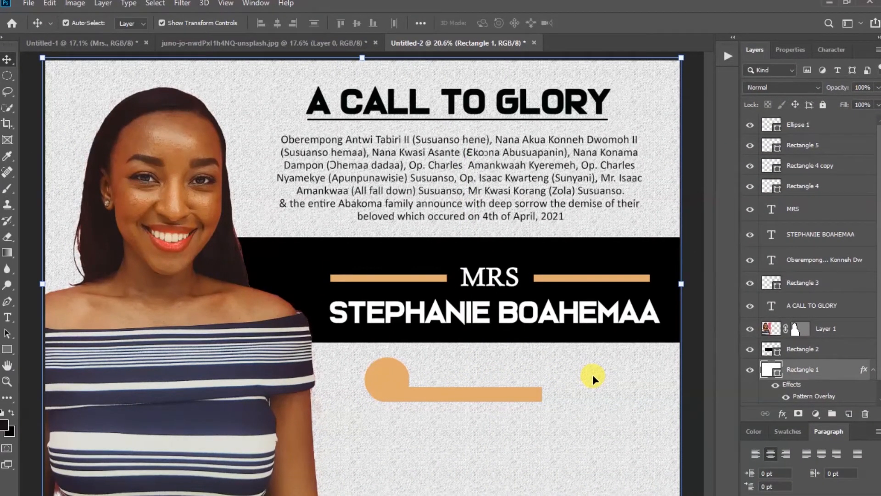
Type a two-line text layer reading '62' and 'YRS' beside the circle
click(8, 317)
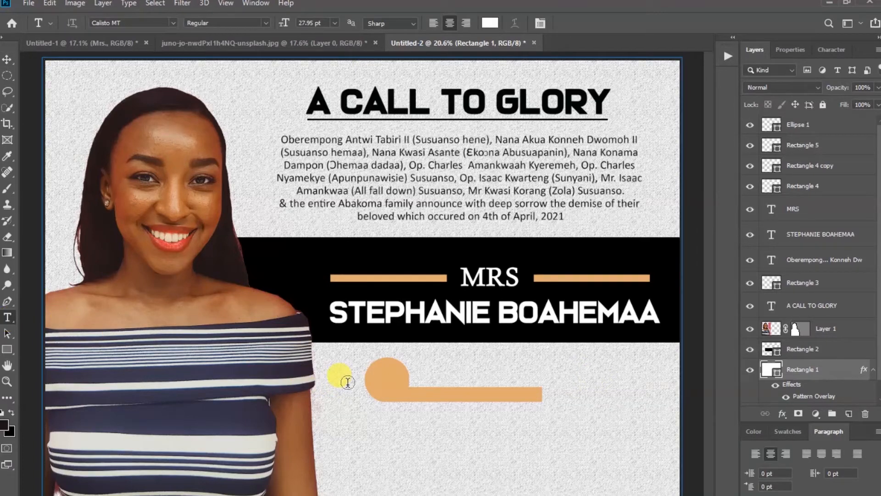
click(8, 59)
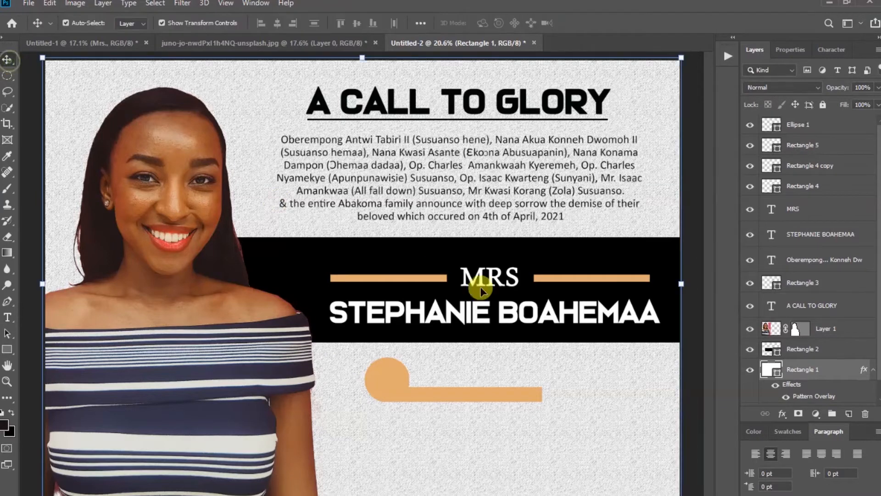
click(703, 338)
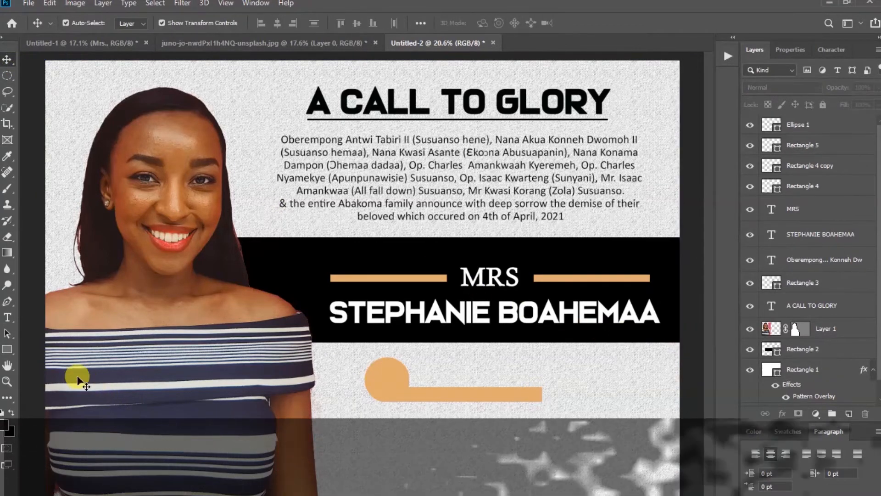
click(8, 317)
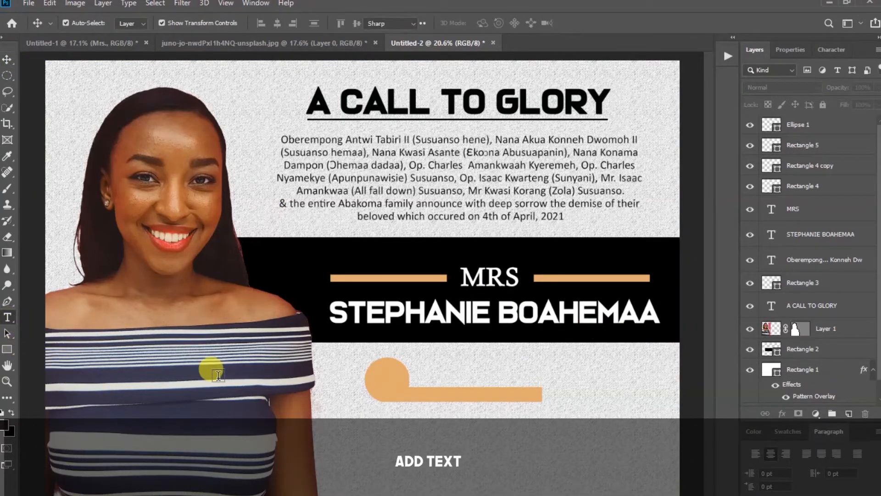
click(347, 375)
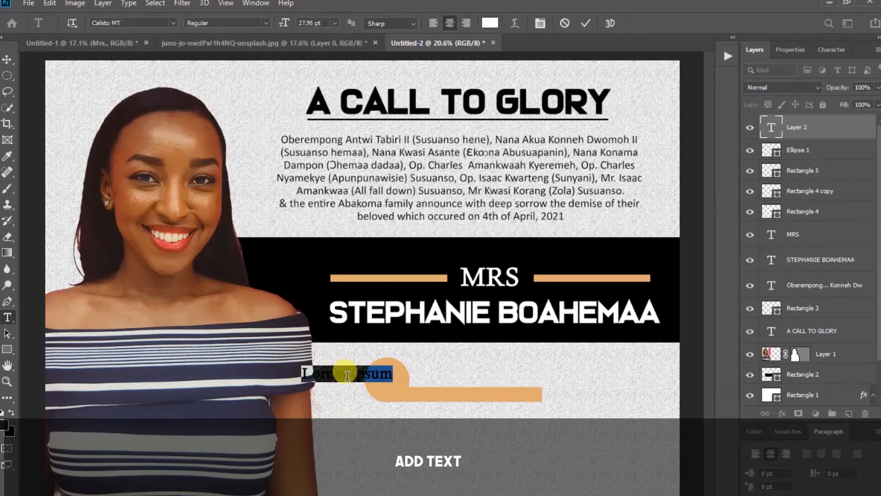
text(62)
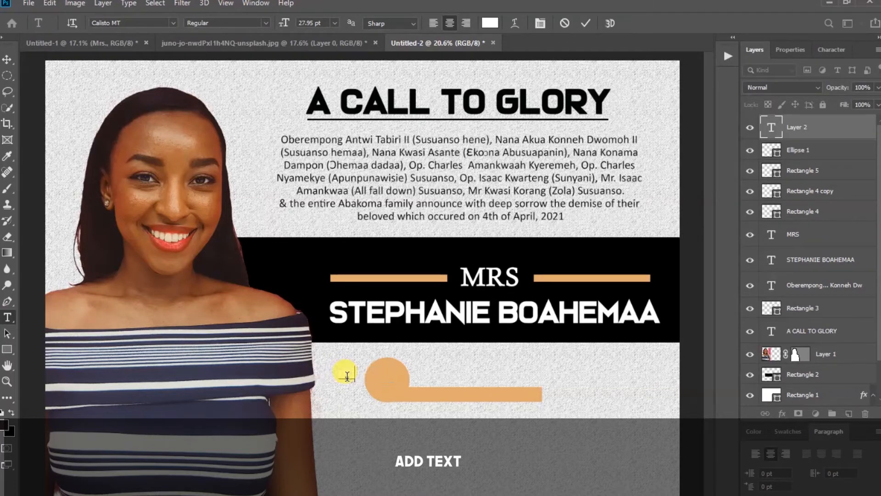
key(Return)
text(YRS)
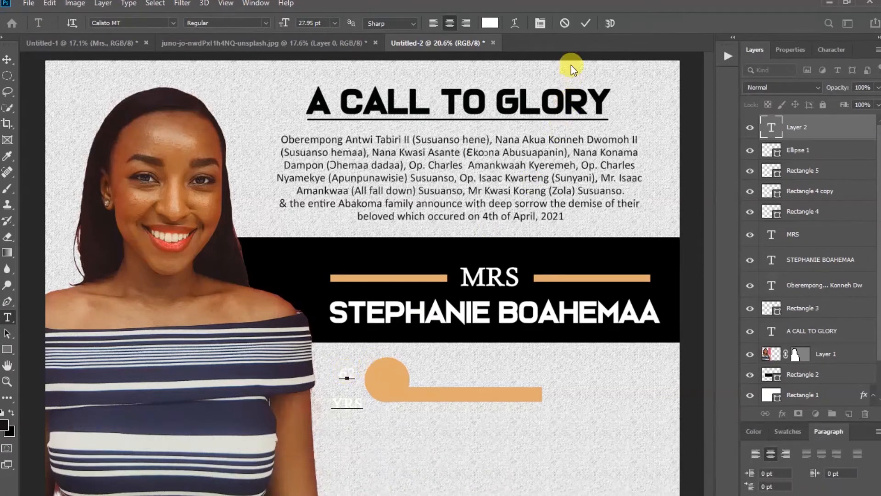
click(584, 23)
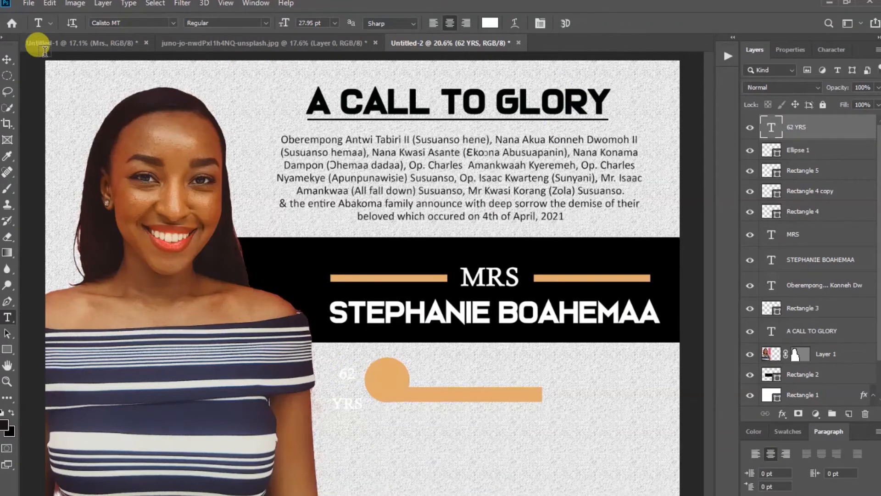
Move the 62 YRS text onto the tan circle
click(7, 60)
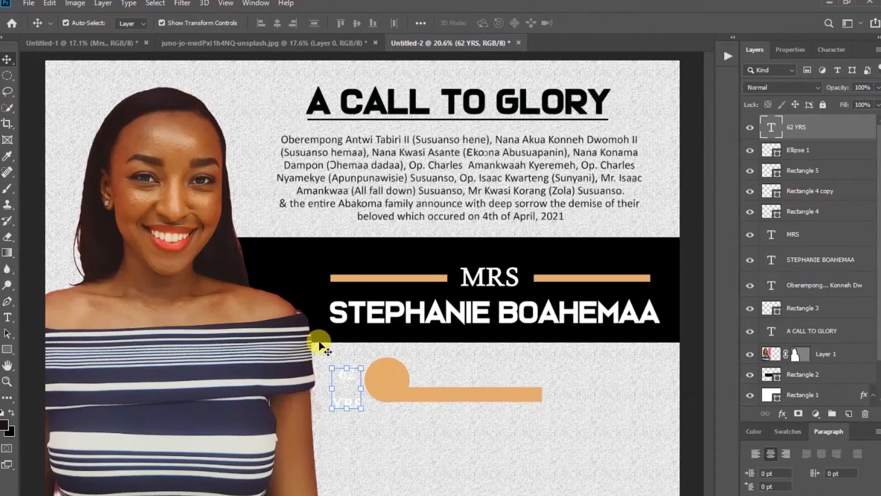
click(344, 377)
drag(344, 380, 380, 379)
click(794, 49)
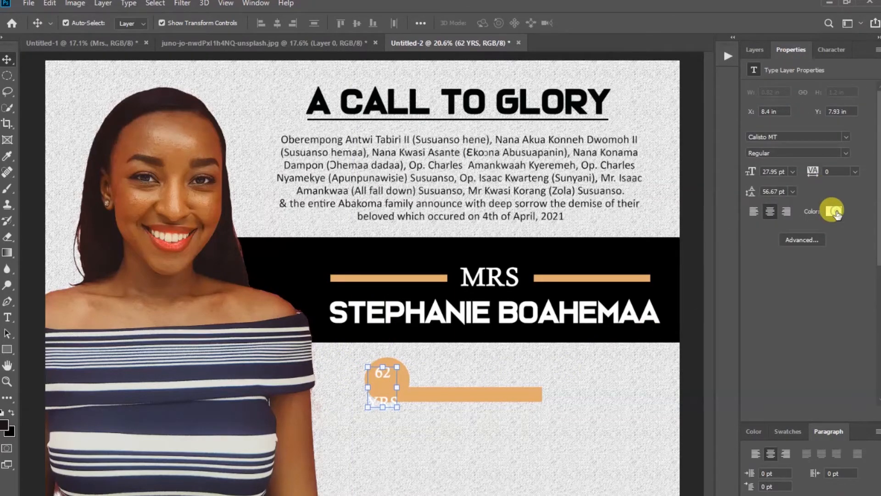
Recolour the 62 YRS text black (000000) and centre it on the circle
click(836, 212)
mouse_move(656, 402)
mouse_down()
mouse_move(675, 426)
mouse_move(689, 427)
mouse_up()
click(814, 264)
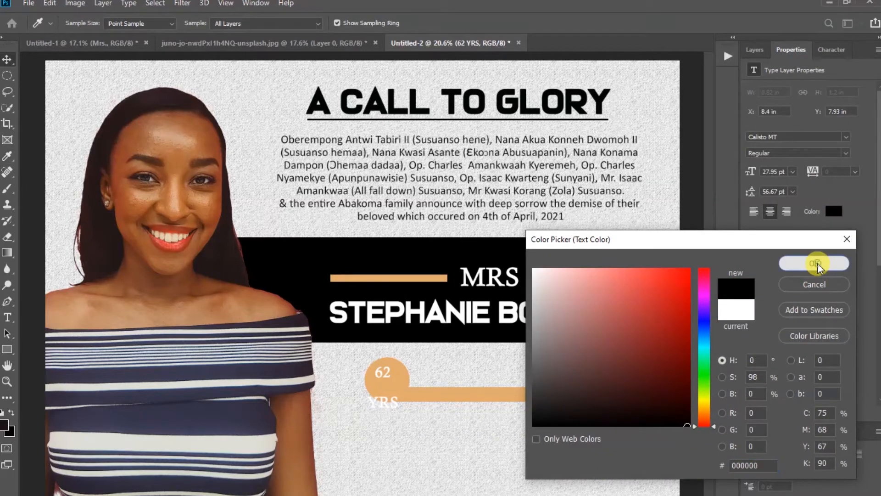
click(385, 377)
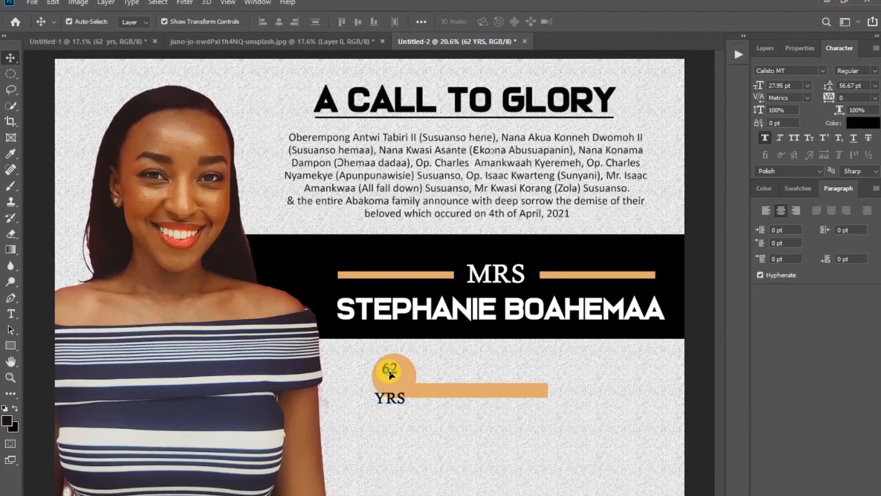
drag(389, 376, 393, 375)
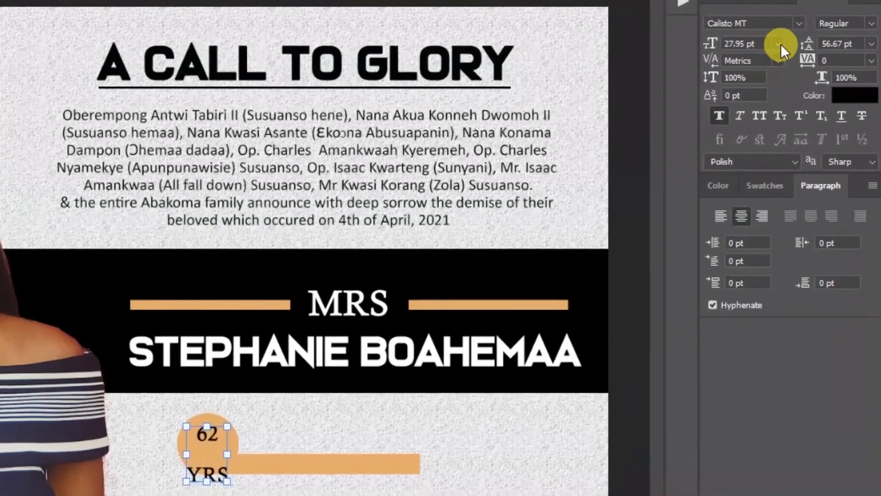
Set the 62 YRS text to 36 pt with 30 pt leading
click(800, 74)
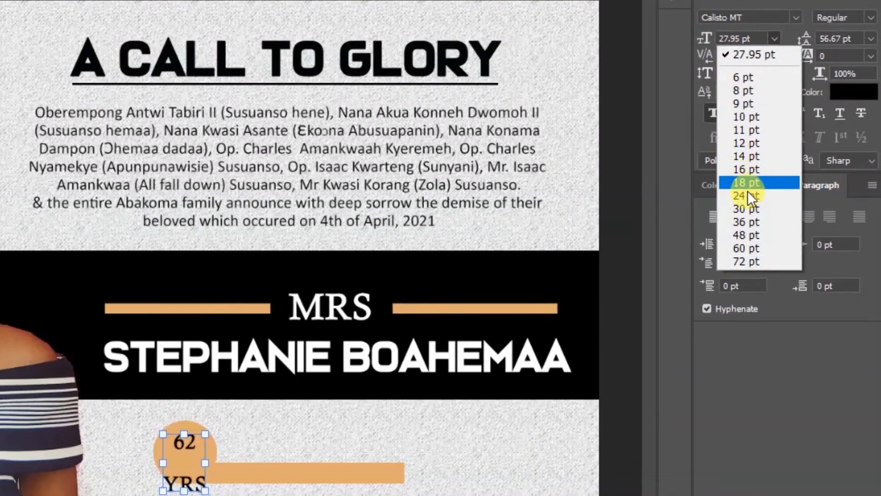
click(744, 222)
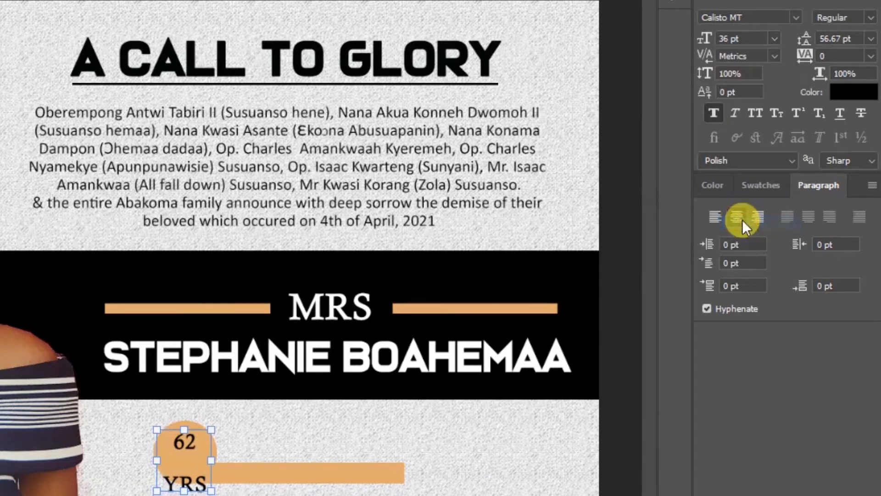
click(871, 38)
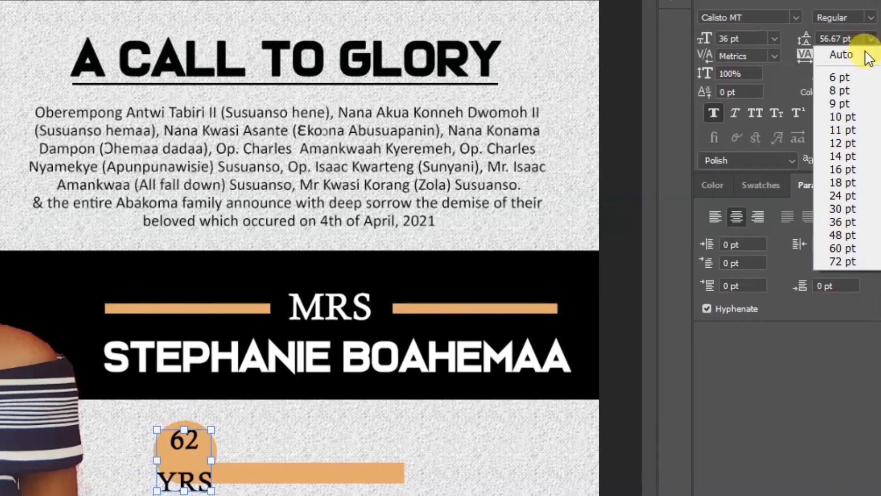
click(839, 209)
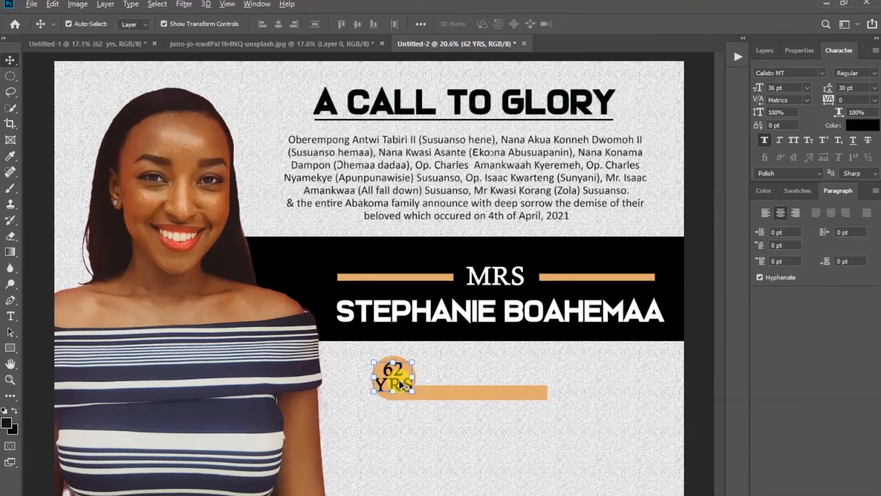
Scale the 62 YRS text down to about 85%, giving 30.69 pt with 25.57 pt leading
scroll(398, 380, up, 4)
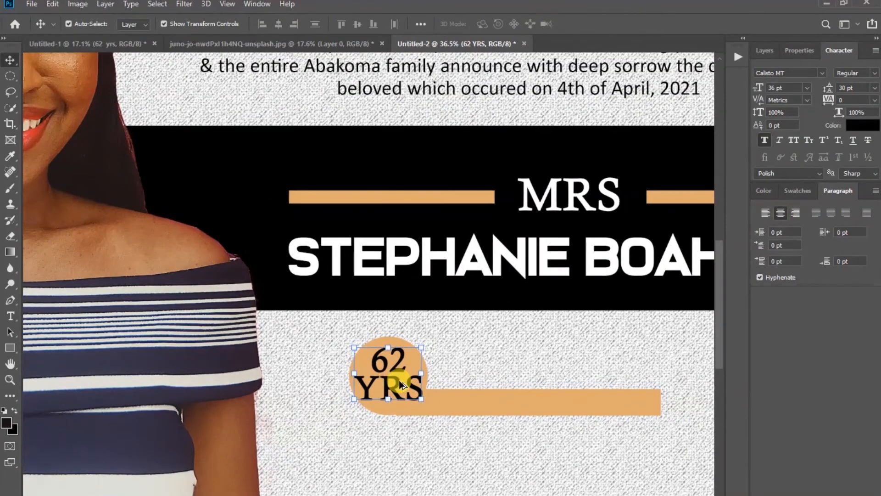
click(421, 372)
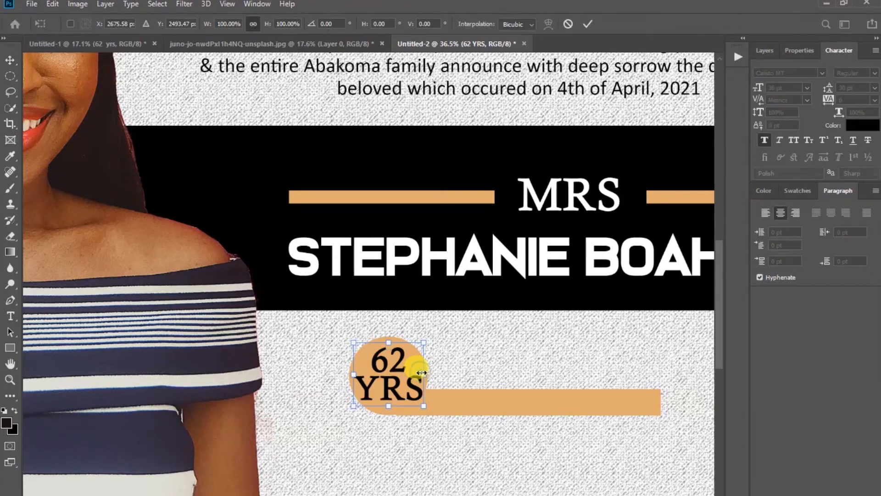
drag(423, 374, 416, 374)
drag(355, 373, 359, 372)
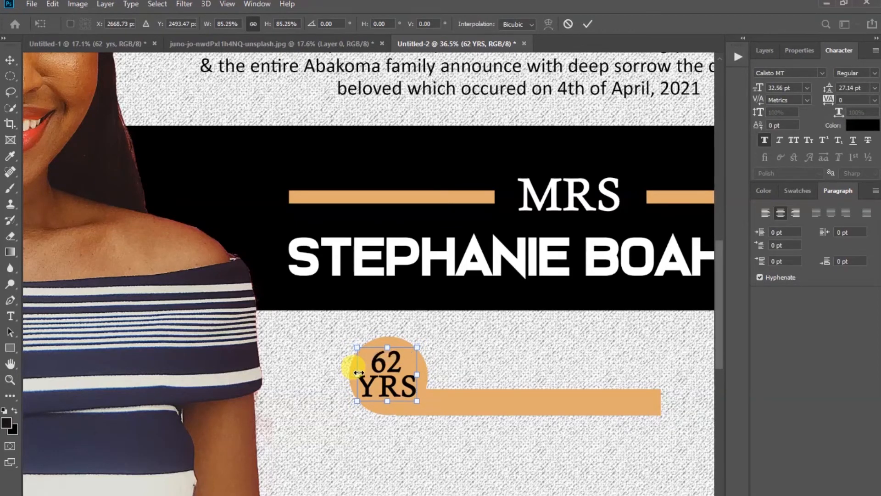
click(589, 24)
key(Return)
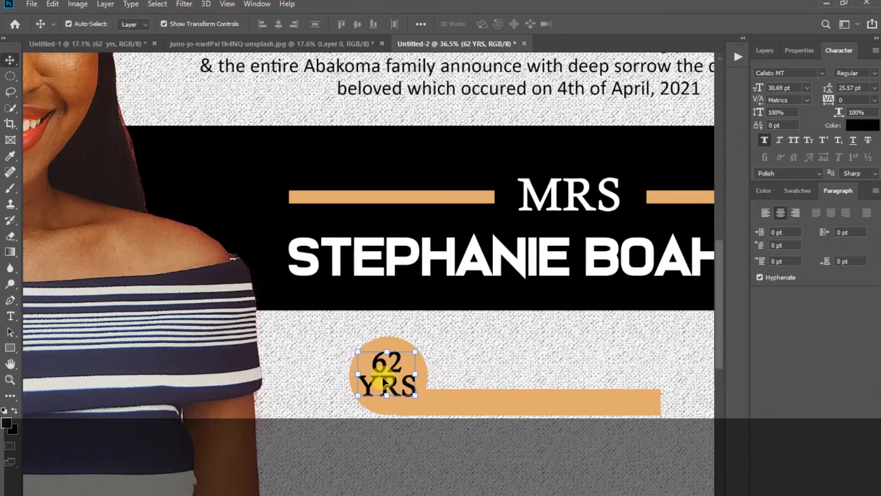
Add a new text layer reading 'FUNEARL ARRANGEMENTS' near the badge
click(513, 345)
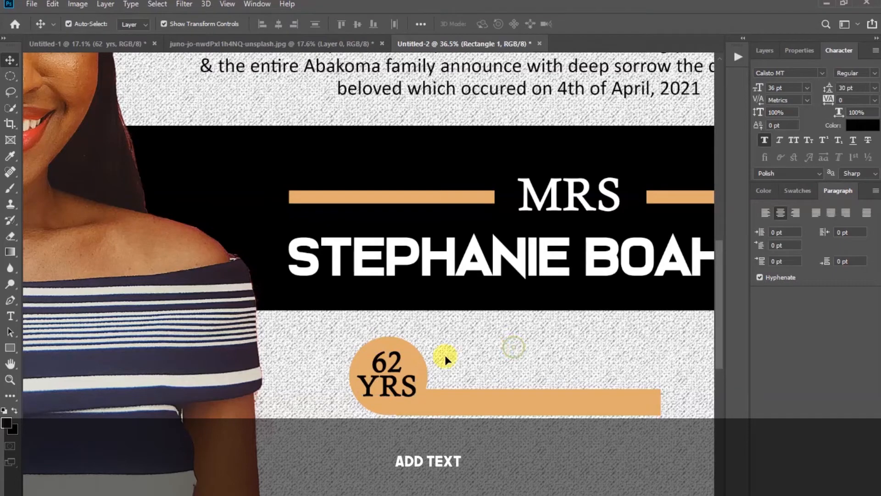
click(14, 317)
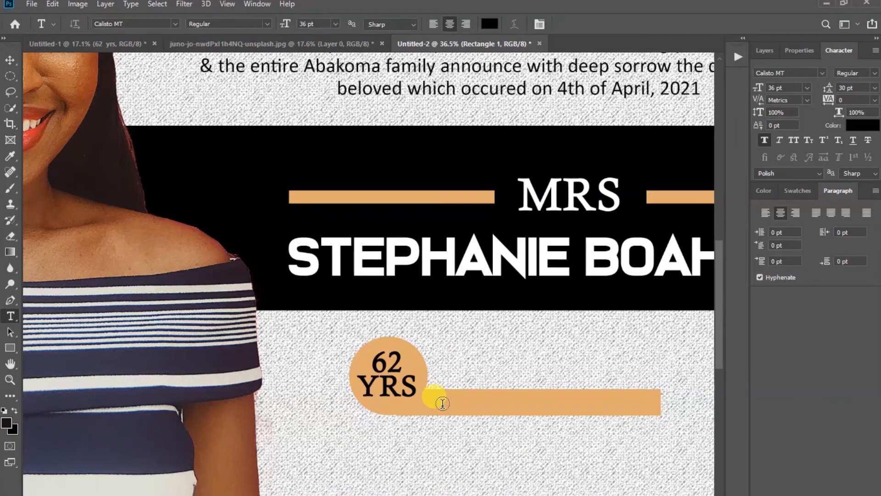
click(442, 361)
click(442, 360)
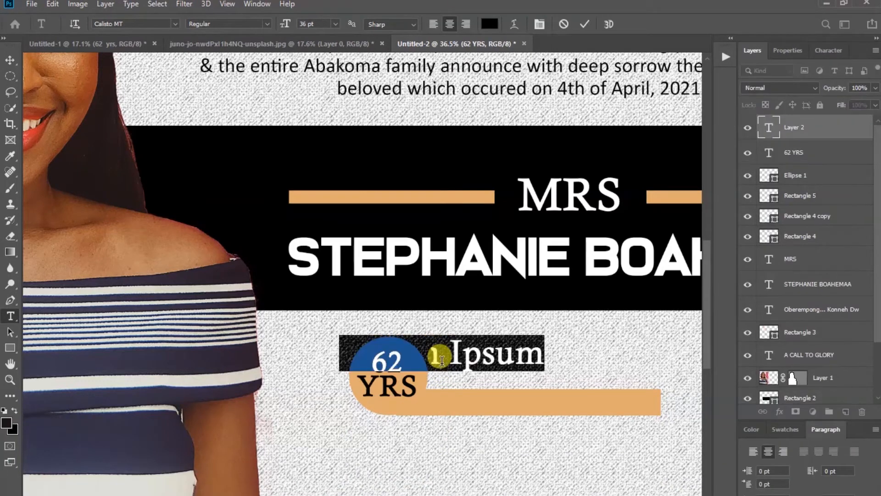
text(FUN)
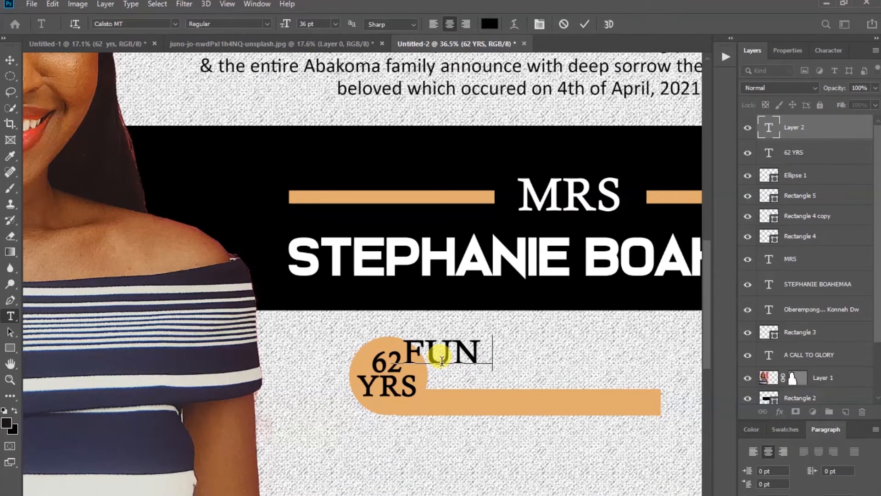
text(EARL ARRANGEMENTS)
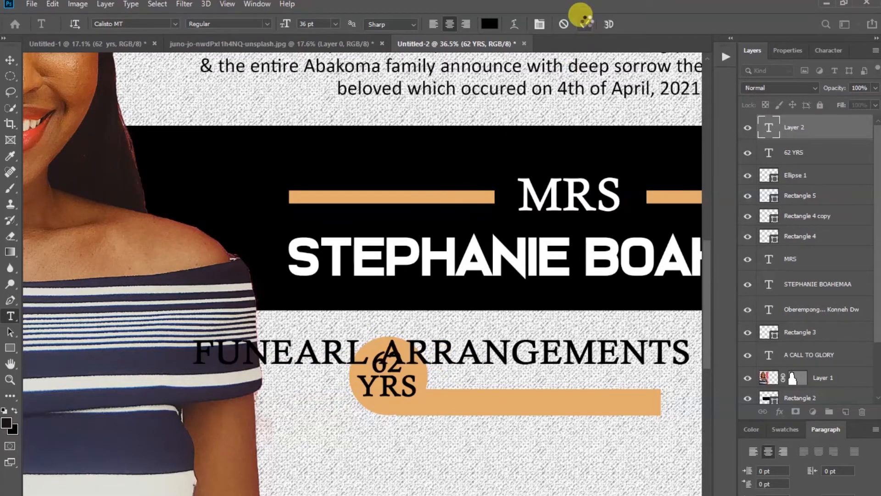
click(584, 24)
Scale the FUNEARL ARRANGEMENTS text down to about 40%
click(10, 60)
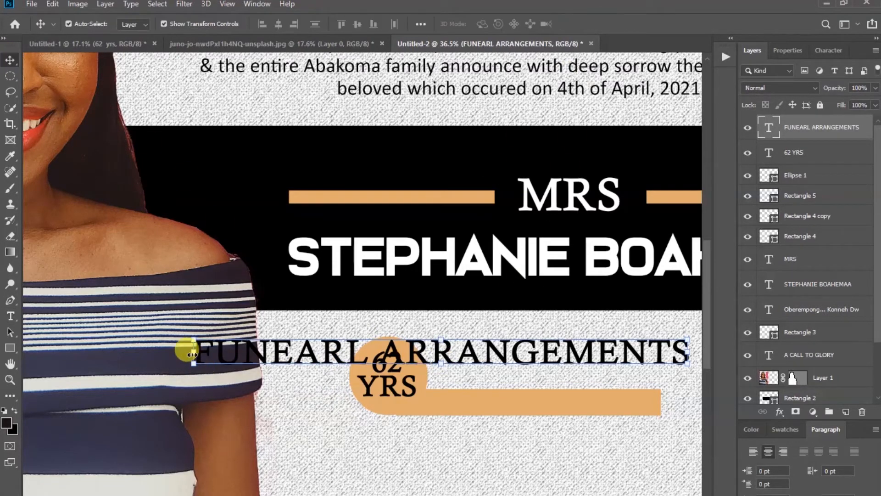
key(ctrl+t)
drag(187, 350, 449, 353)
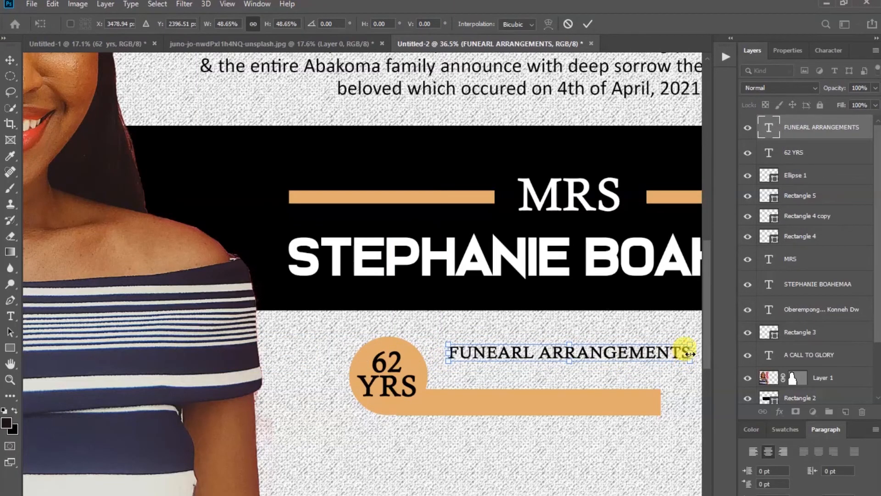
drag(690, 352, 640, 354)
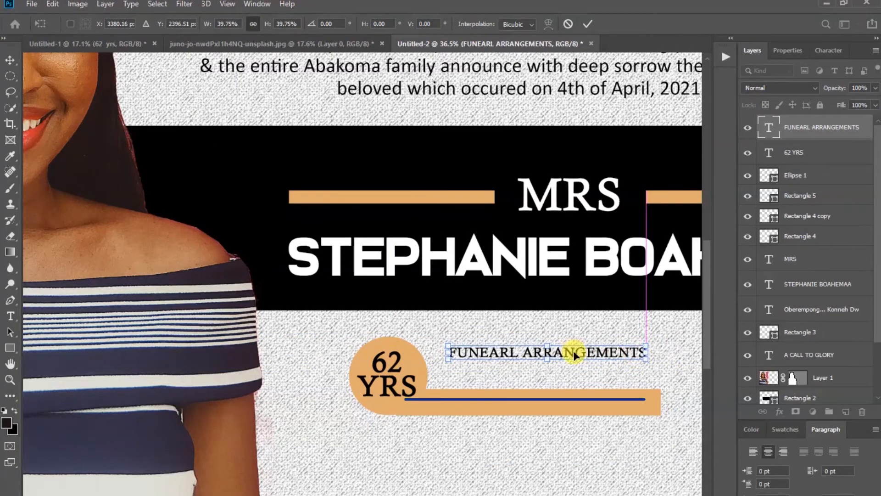
Position the FUNEARL ARRANGEMENTS heading on the tan bar beside the circle
drag(564, 376, 560, 390)
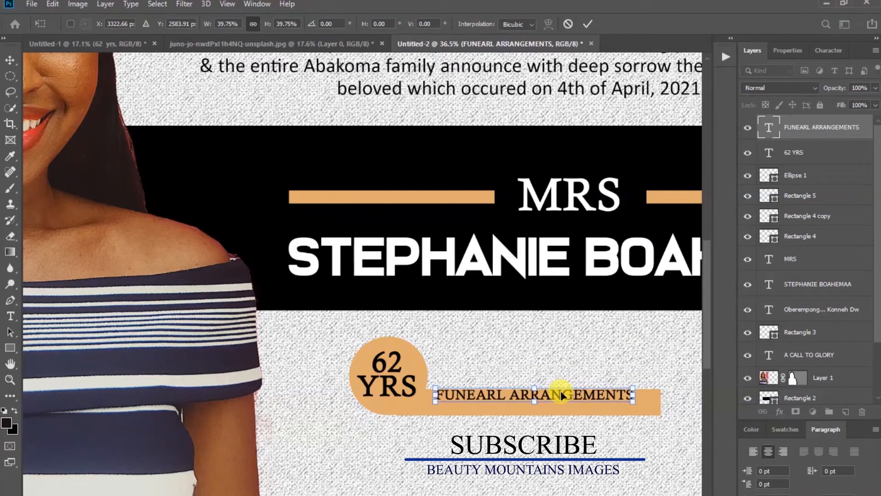
key(Down)
key(Down)
key(Down)
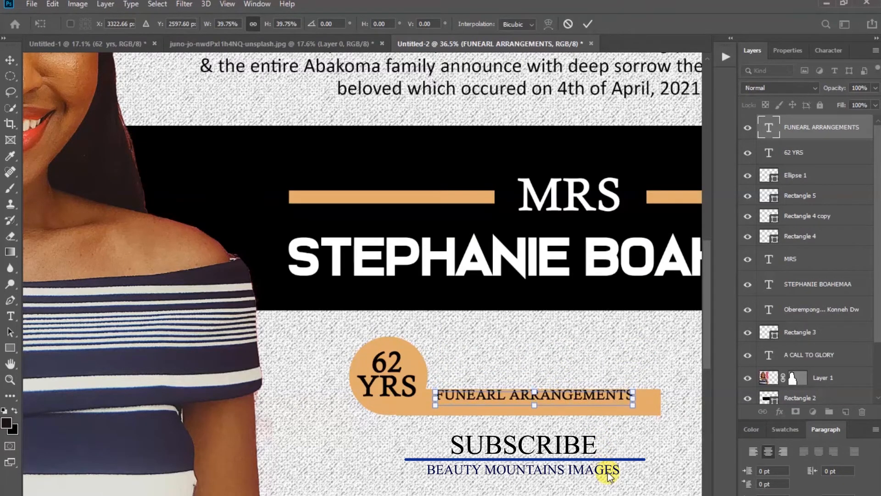
key(Down)
key(Down)
key(Down)
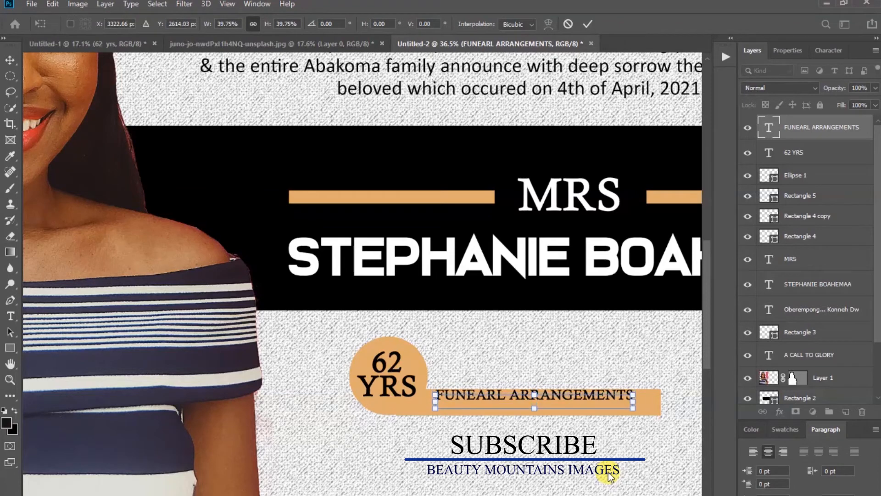
key(Down)
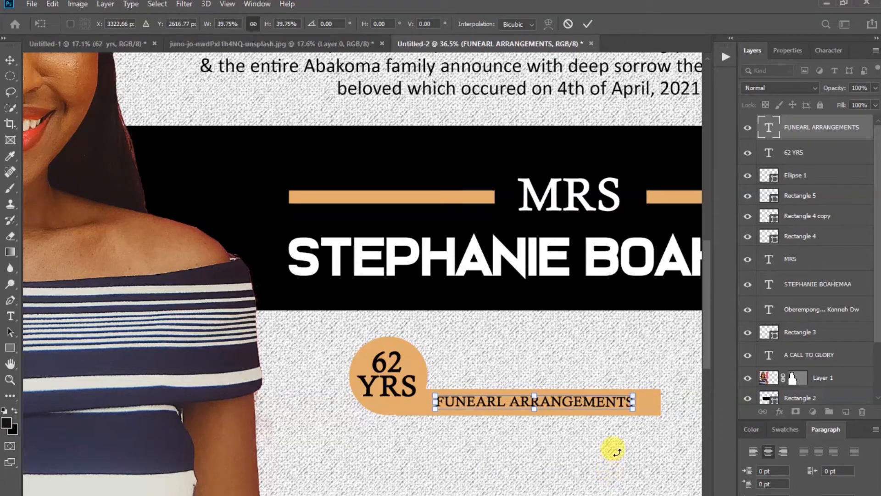
key(Right)
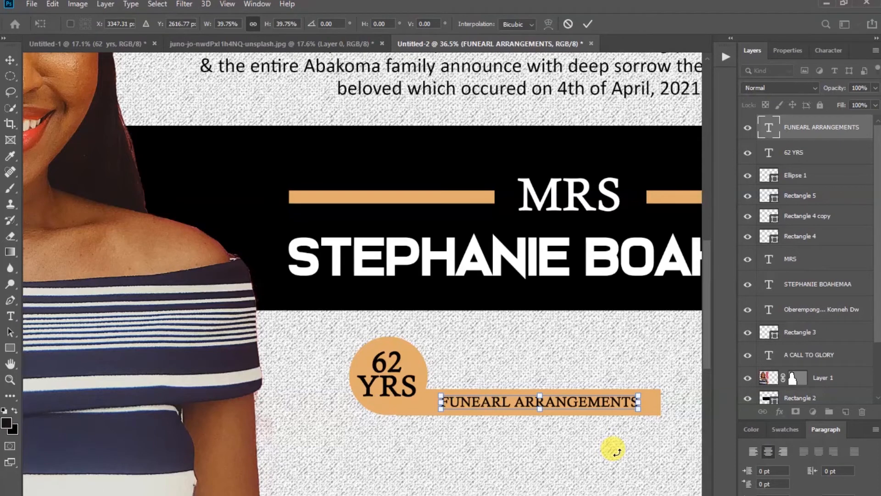
key(Down)
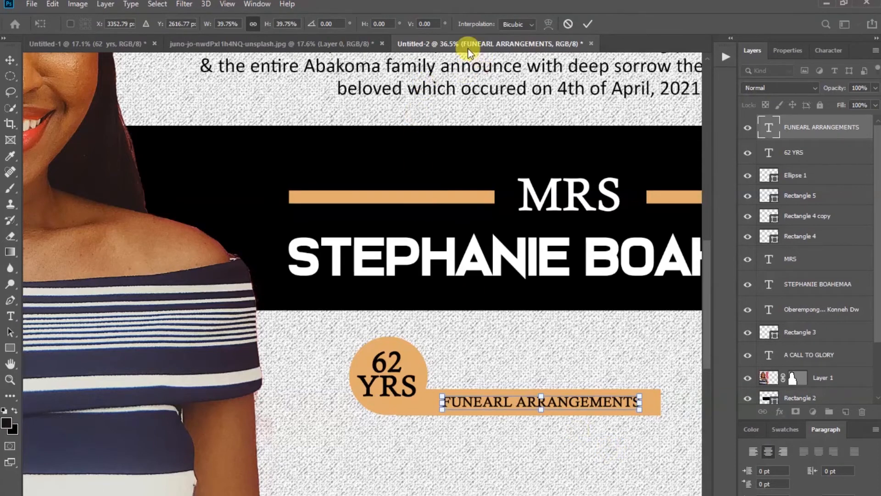
click(587, 25)
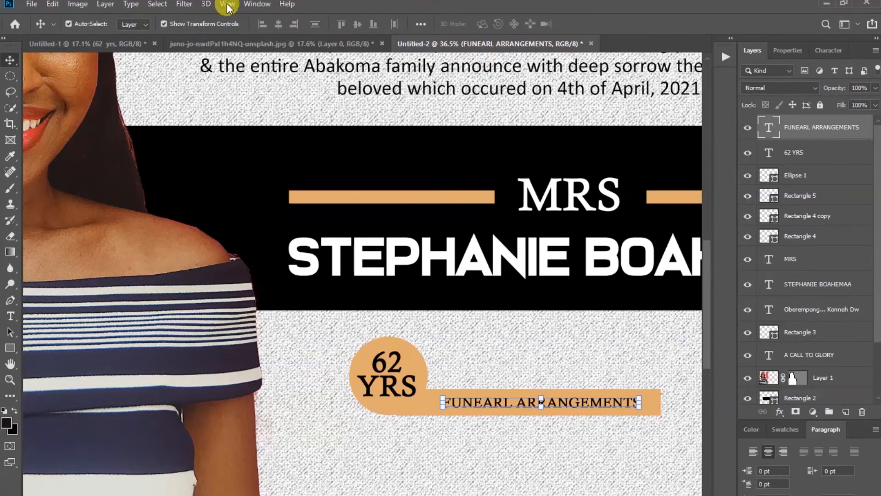
Zoom out and paste the funeral schedule text into a new text box below the bar
click(227, 4)
click(248, 117)
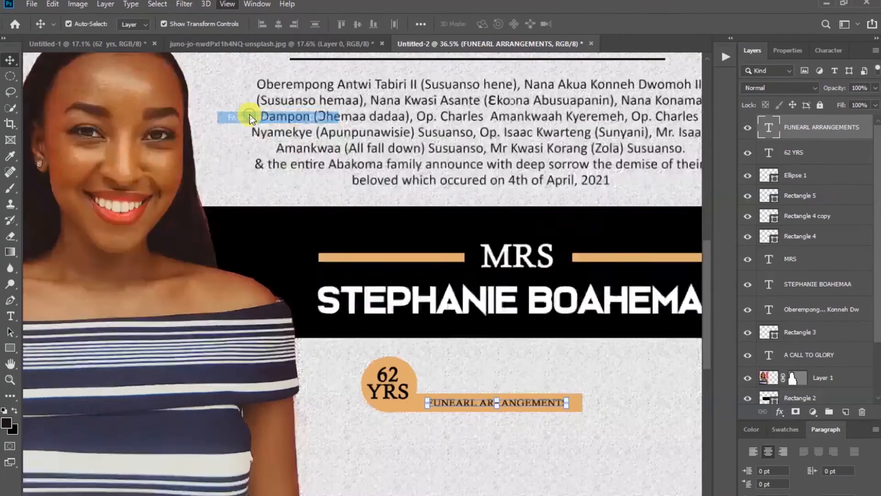
click(685, 297)
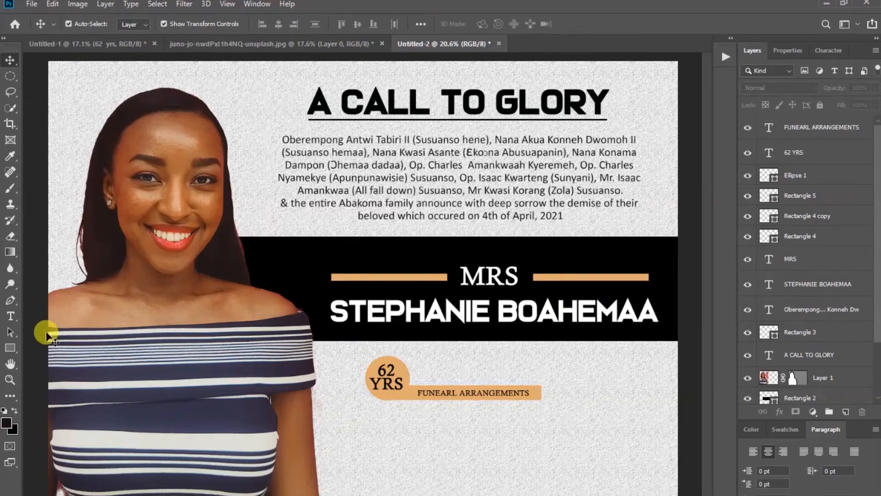
click(11, 316)
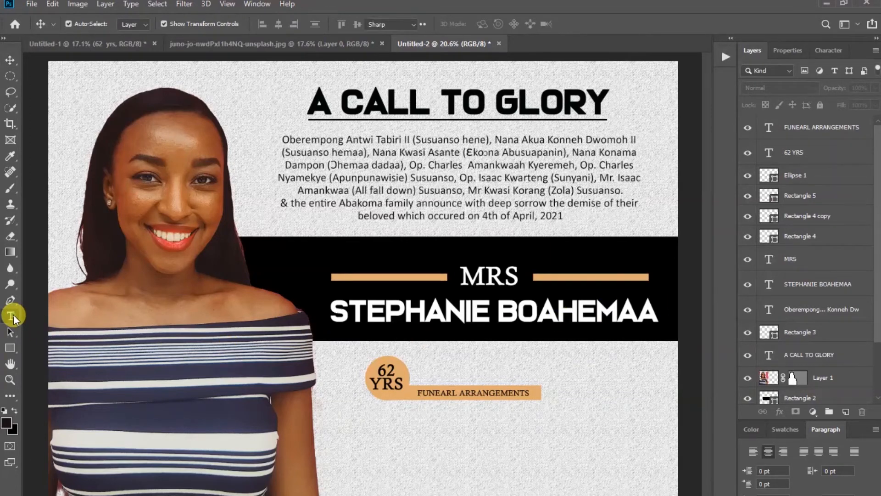
click(359, 422)
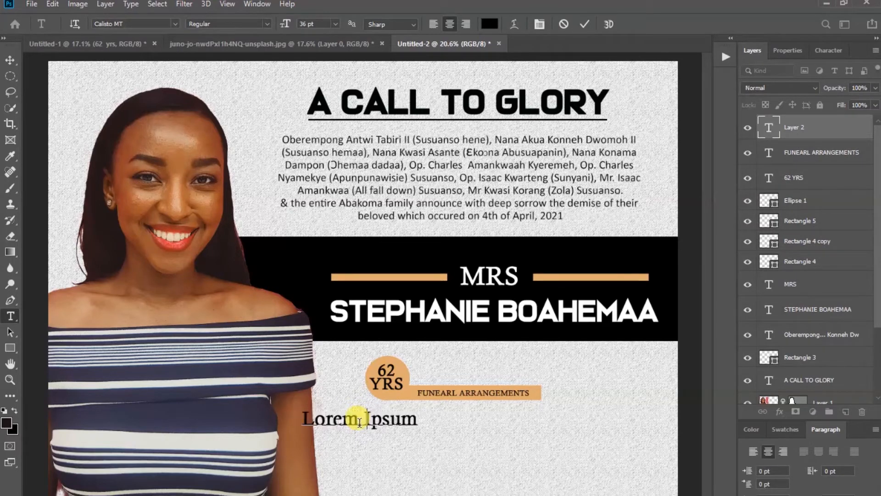
text(Wake-Keeping: Friday 23rd July, 2021 at the family house Susuanso, Ahafo Region Laying in State: Saturday 24th July, 2021 at the family house Susuanso, Ahafo Region Burial Service: Saturday 24th July, 2021 at St. Bernard Catholic Church (Susuanso, Ahafo Region))
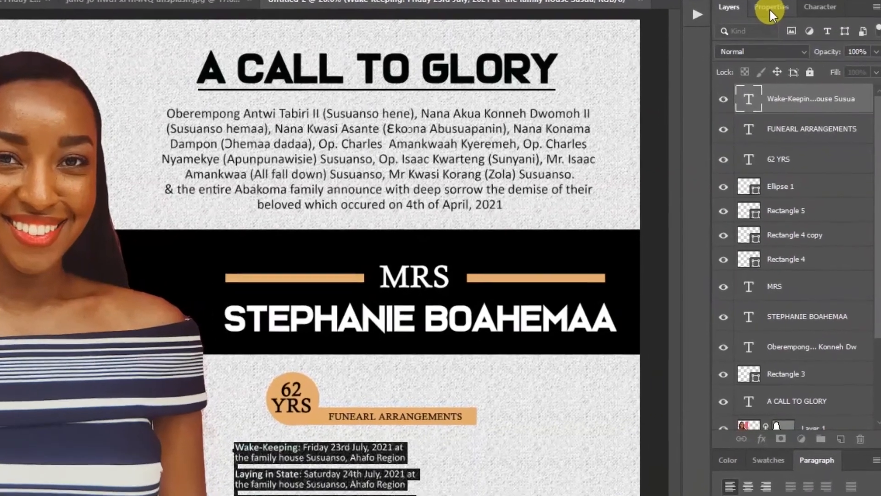
Set the Wake-Keeping, Laying in State and Burial Service text to 16 pt
click(788, 50)
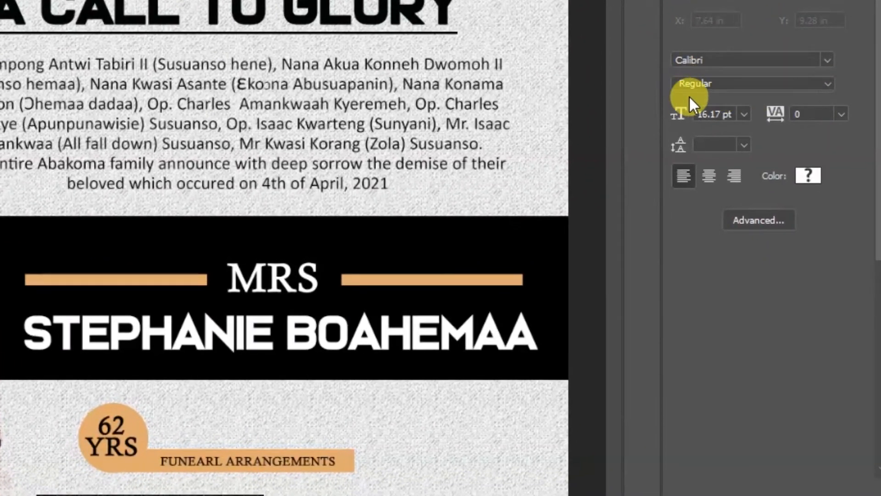
click(743, 114)
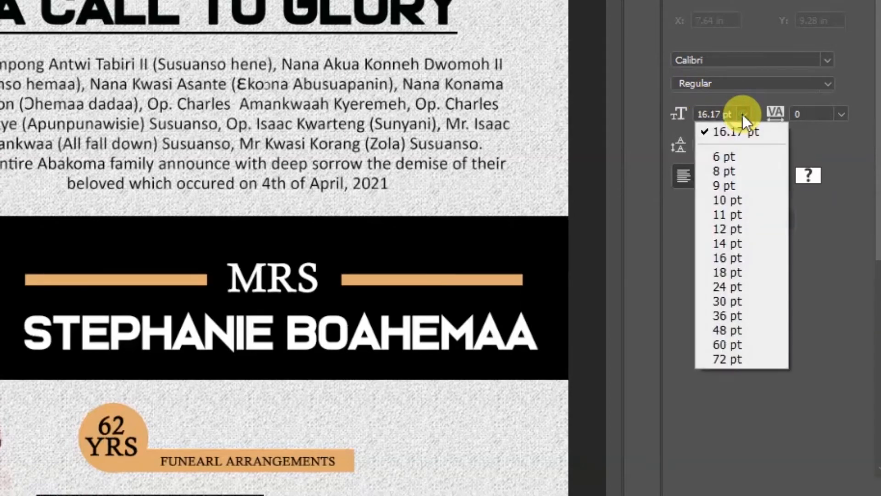
click(717, 256)
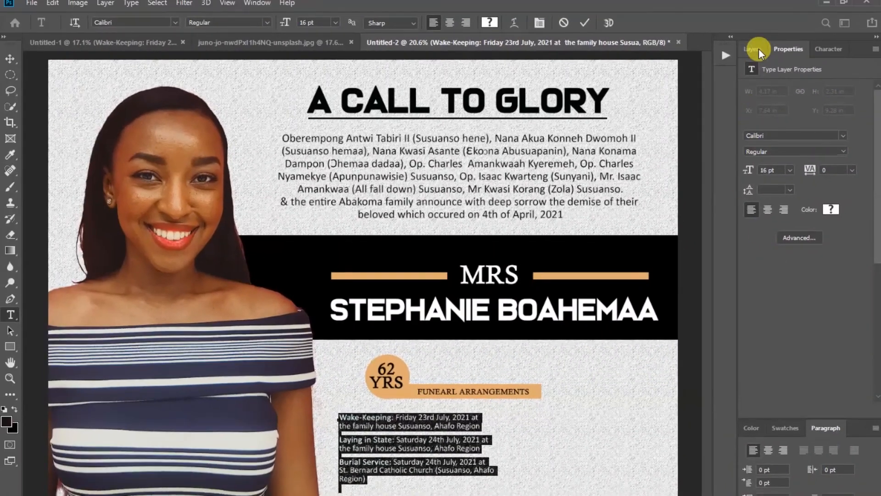
click(756, 49)
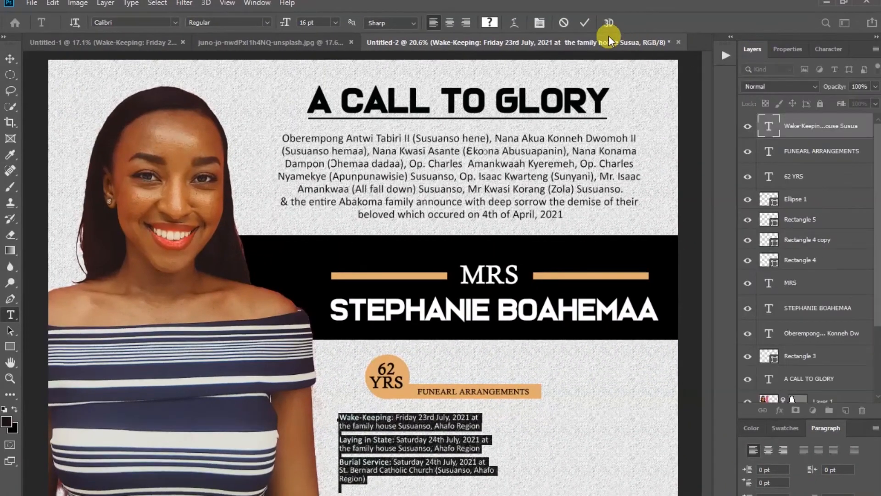
click(583, 24)
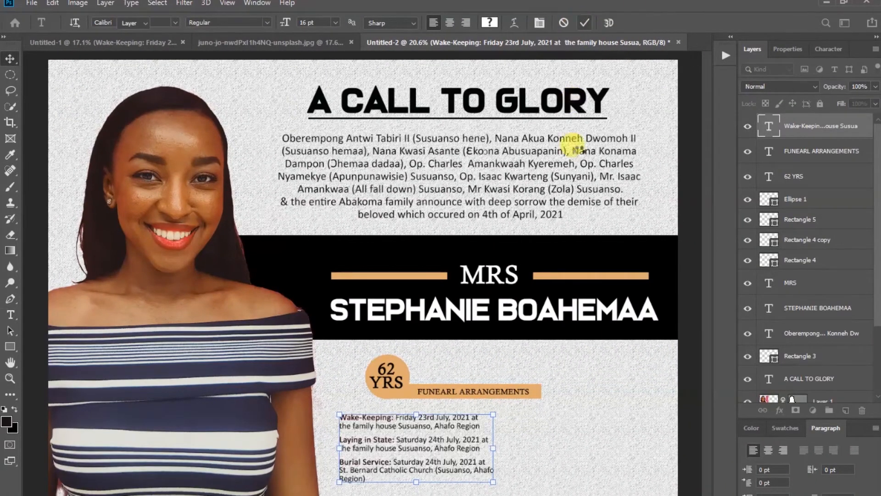
key(v)
click(531, 429)
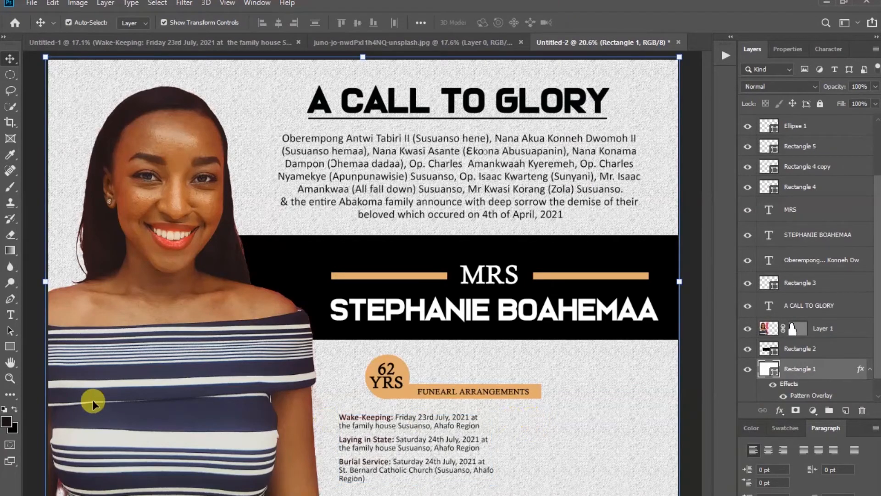
Draw a thin black vertical bar to the right of the arrangements text
click(10, 347)
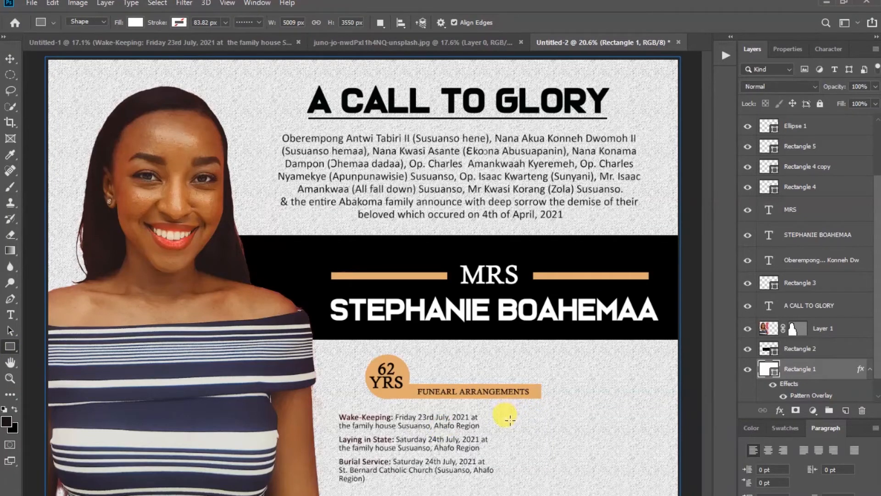
drag(505, 417, 506, 468)
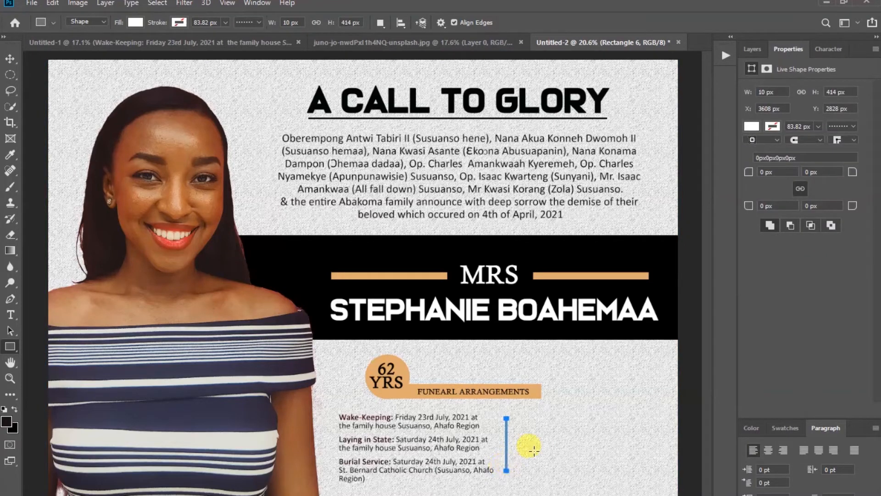
click(750, 126)
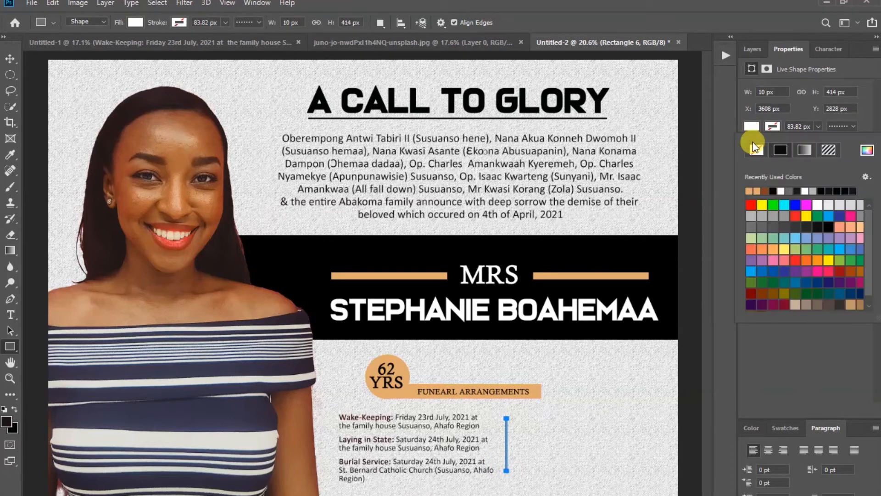
click(774, 190)
click(10, 58)
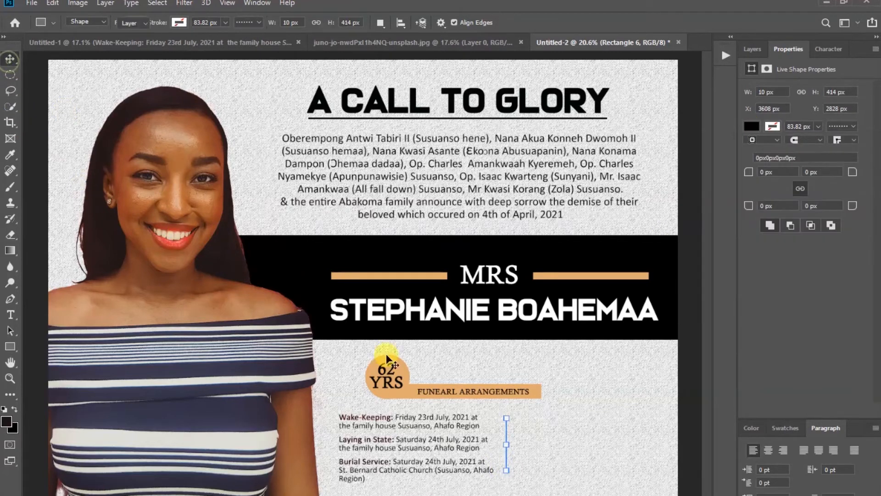
click(581, 408)
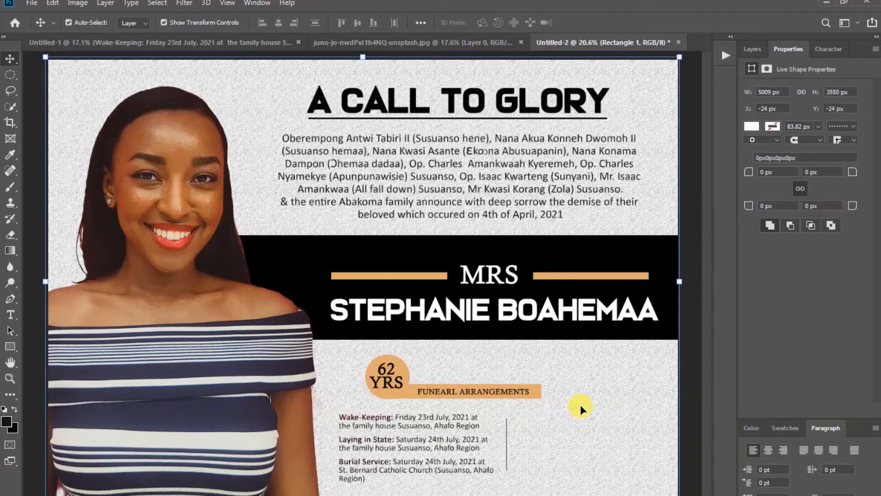
Widen the bar into a 15 × 414 px line, then fit the whole poster on screen
scroll(510, 458, up, 5)
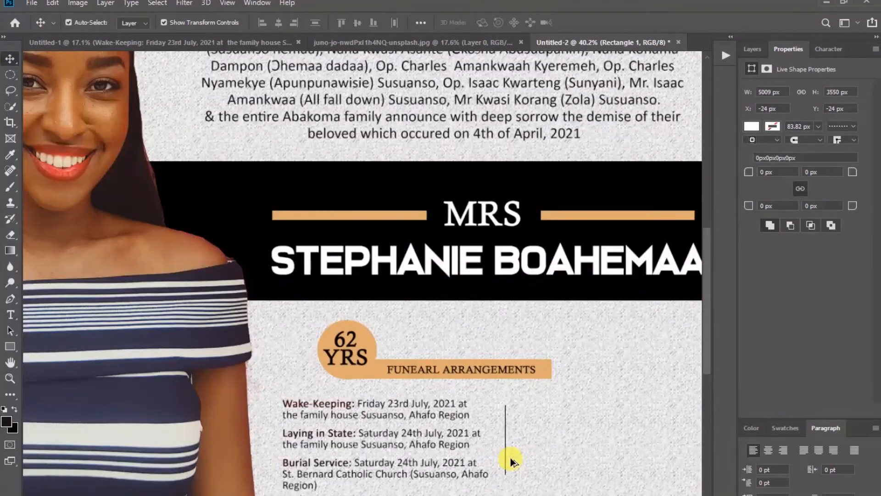
scroll(510, 456, up, 2)
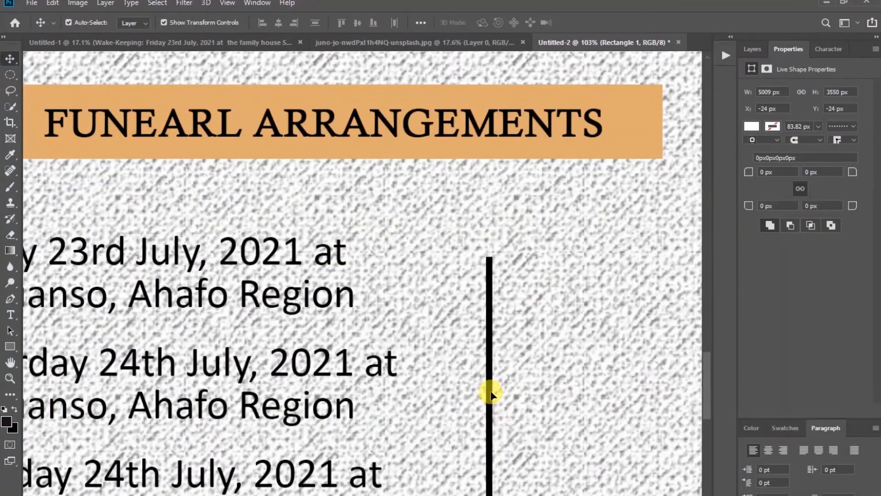
click(490, 394)
key(ctrl+t)
drag(490, 389, 494, 370)
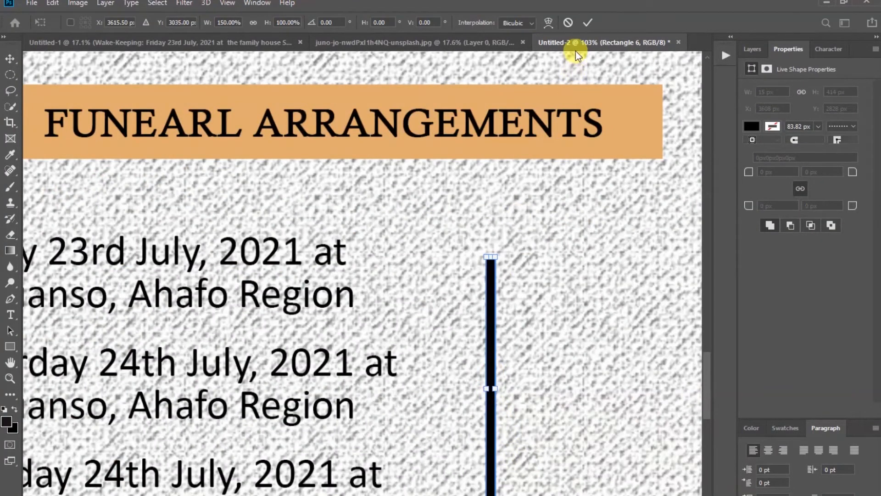
click(583, 23)
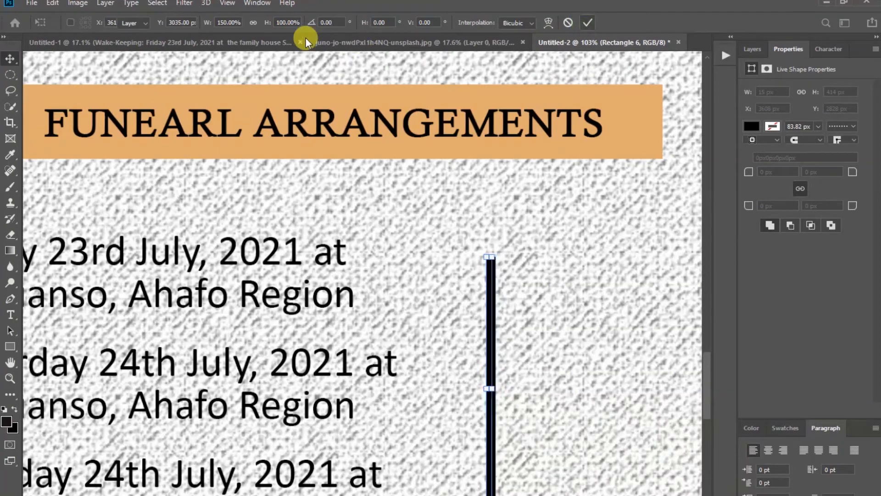
click(228, 3)
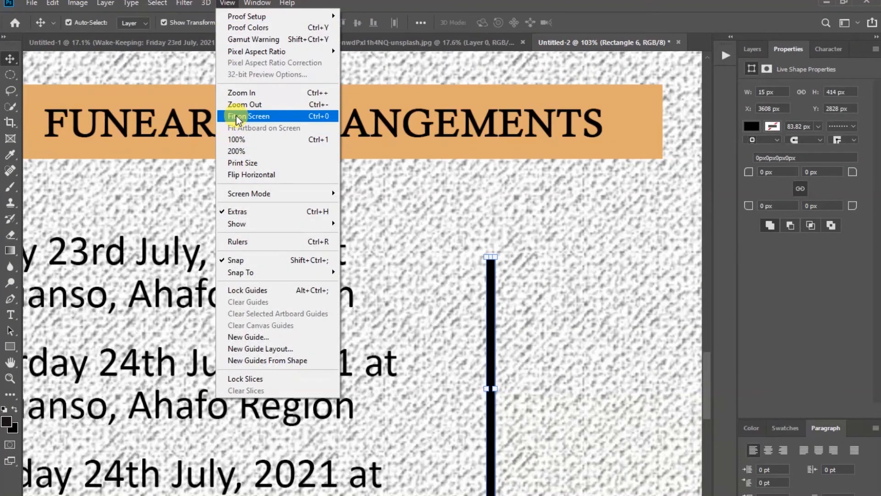
click(236, 116)
click(582, 417)
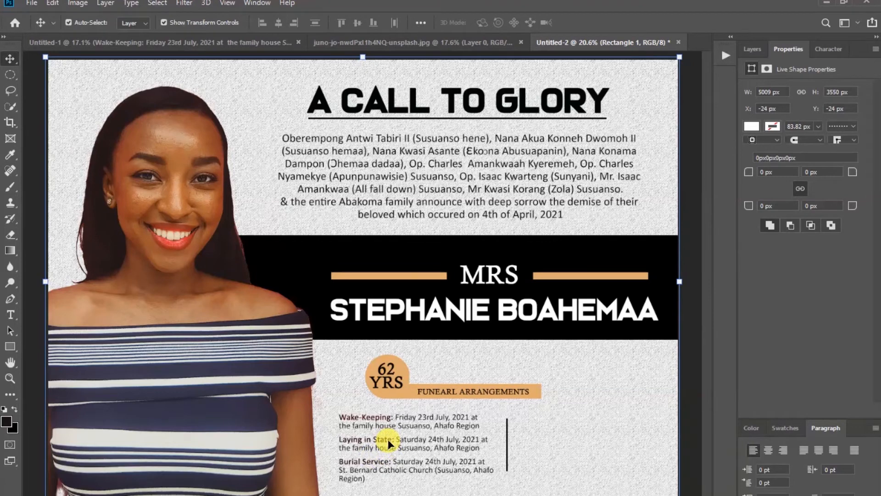
Duplicate the Wake-Keeping text right of the divider and paste in the Final Funeral Rite and Thanksgiving details
click(748, 51)
click(436, 445)
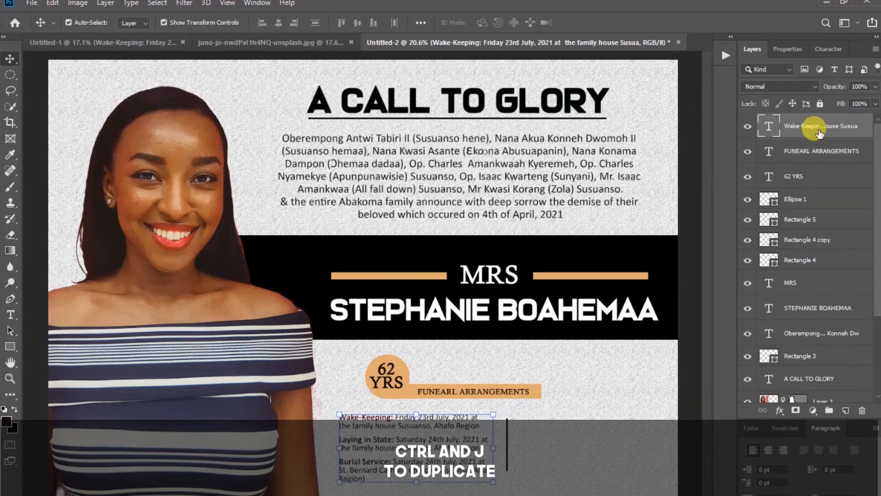
key(ctrl)
key(ctrl+j)
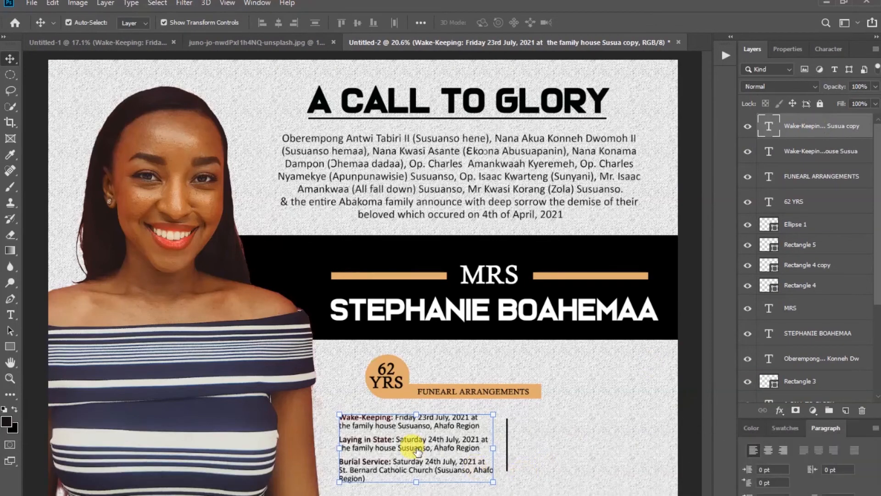
drag(409, 442, 593, 447)
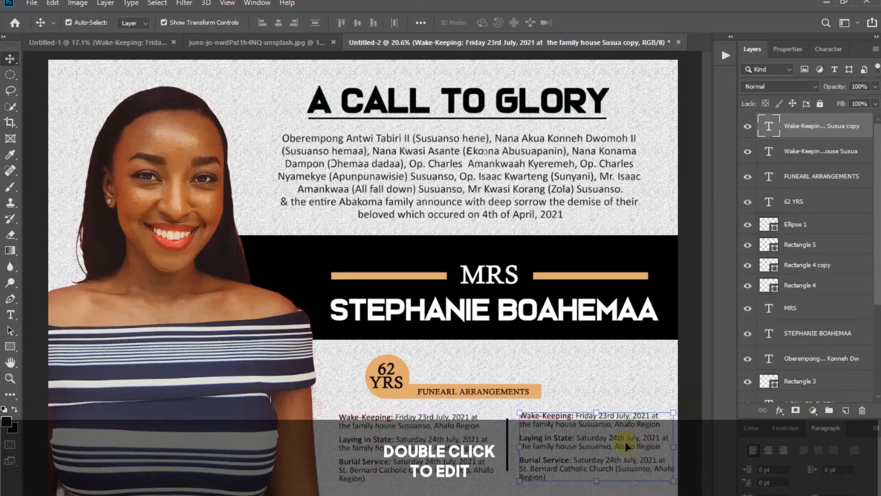
double_click(596, 432)
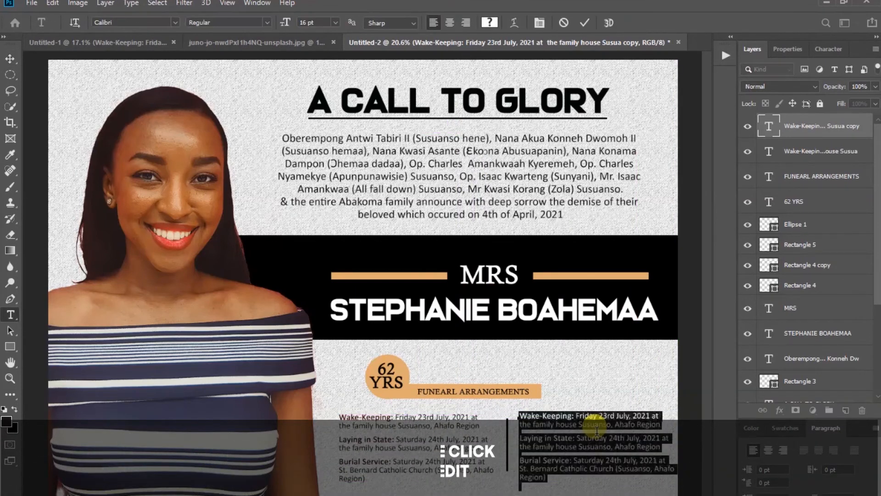
text(Final Funeral Rite: Family will gather at the Durbar ground after burial (Susuanso, Ahafo Region)  Thanksgiving Service: Sunday 25th July, 2021 at St. Bernard Catholic Church (Susuanso, Ahafo Region)
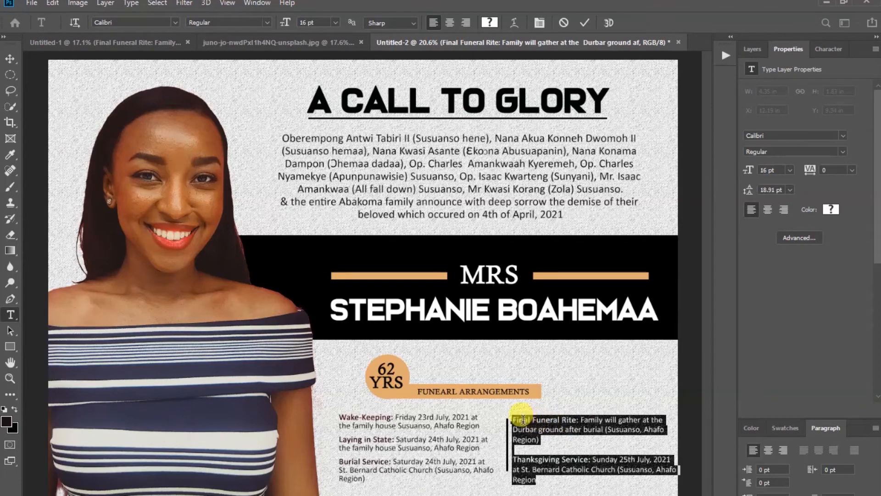
click(585, 23)
Nudge the divider line and right column left and up together
key(v)
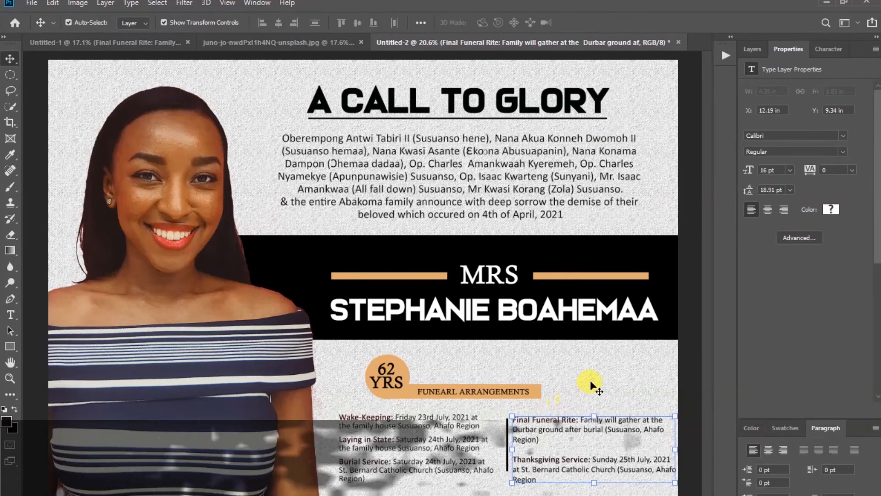
click(518, 430)
click(508, 423)
shift+click(557, 427)
key(shift+Left)
key(shift+Left)
key(shift+Left)
key(shift+Left)
key(shift+Left)
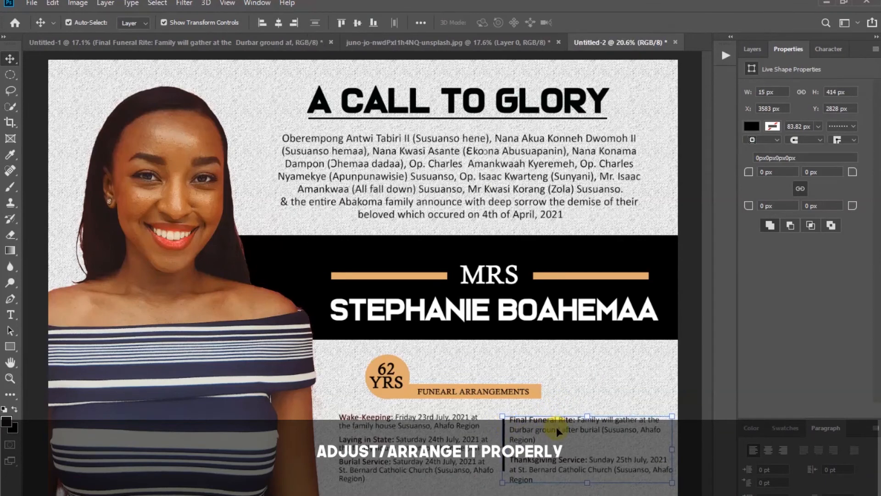
key(shift+Up)
key(shift+Up)
key(shift+Up)
Fine-tune spacing: left column left, divider left and down, right column slightly right
click(404, 435)
drag(404, 439, 399, 439)
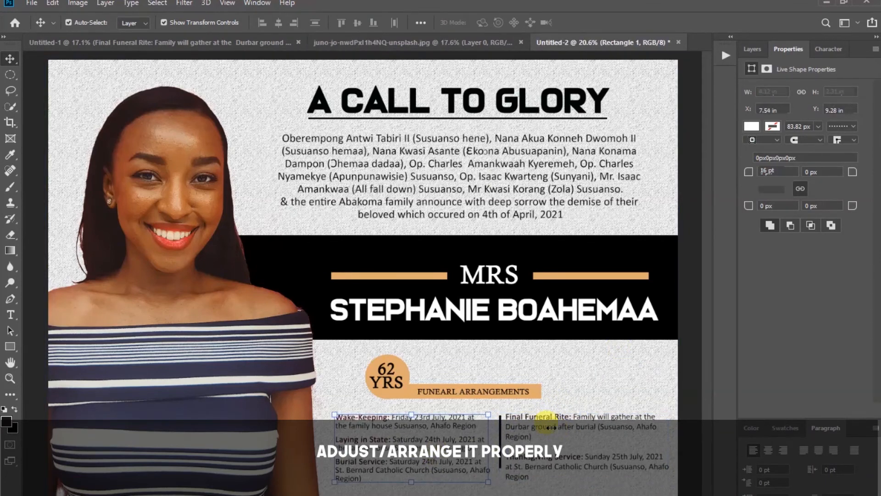
click(501, 437)
click(501, 438)
key(shift+Left)
key(shift+Left)
key(shift+Left)
key(shift+Left)
key(shift+Down)
key(shift+Down)
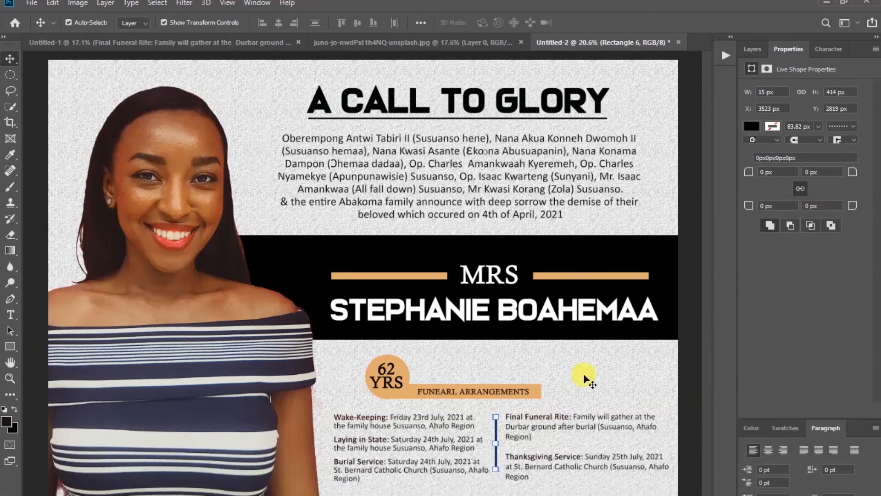
drag(572, 419, 573, 418)
drag(413, 440, 408, 441)
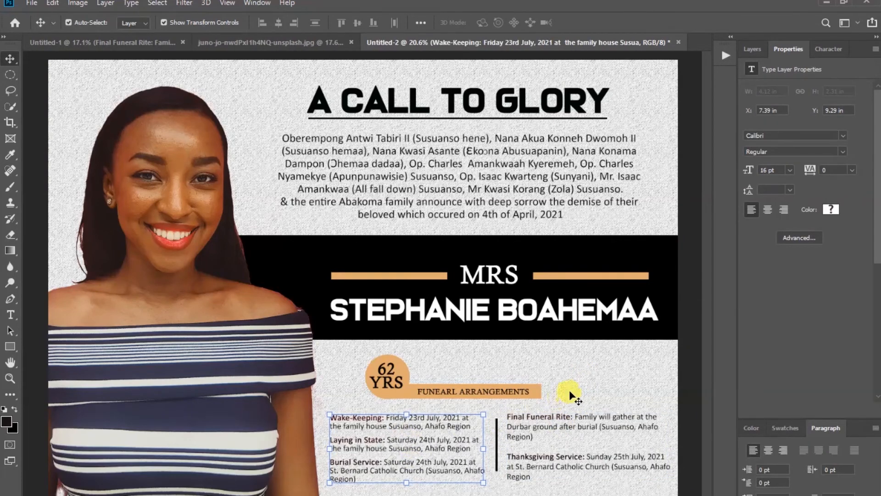
click(573, 390)
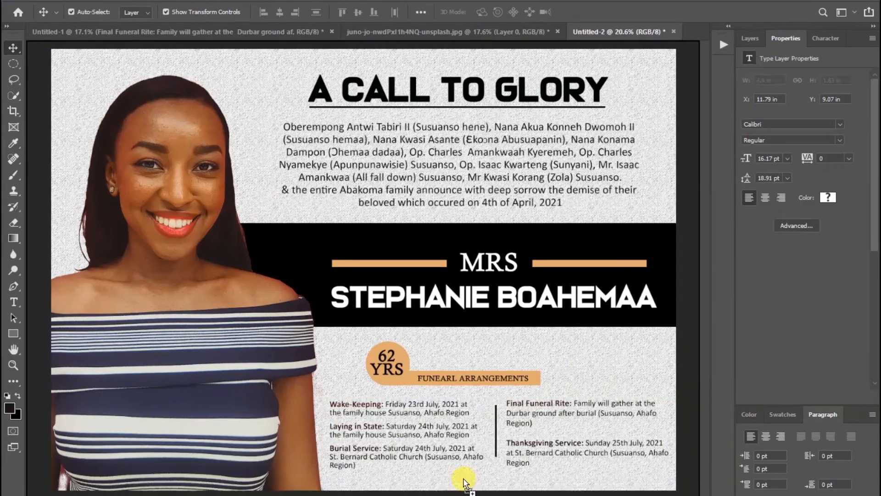
Place 'ALL COVID 19 PROTOCOLS ARE STRICTLY OBSERVED' centred at the bottom and nudge it up slightly
mouse_move(464, 479)
mouse_down()
mouse_move(449, 479)
mouse_move(479, 480)
mouse_up()
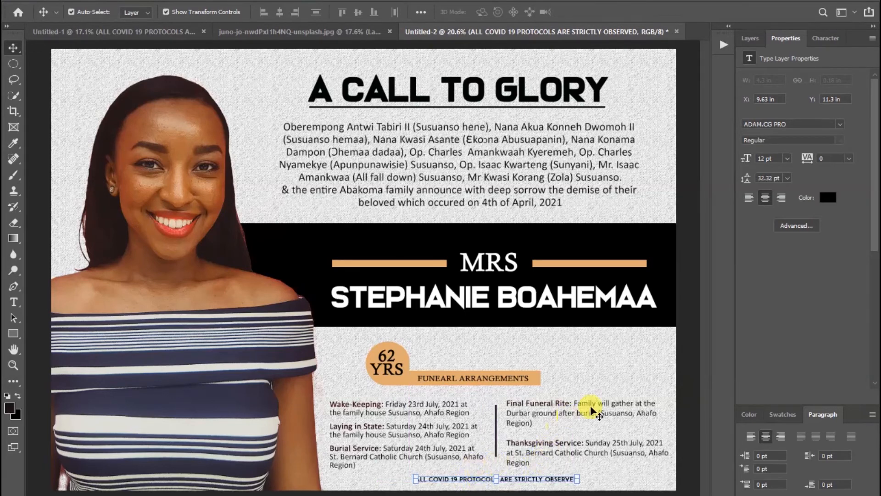
key(Up)
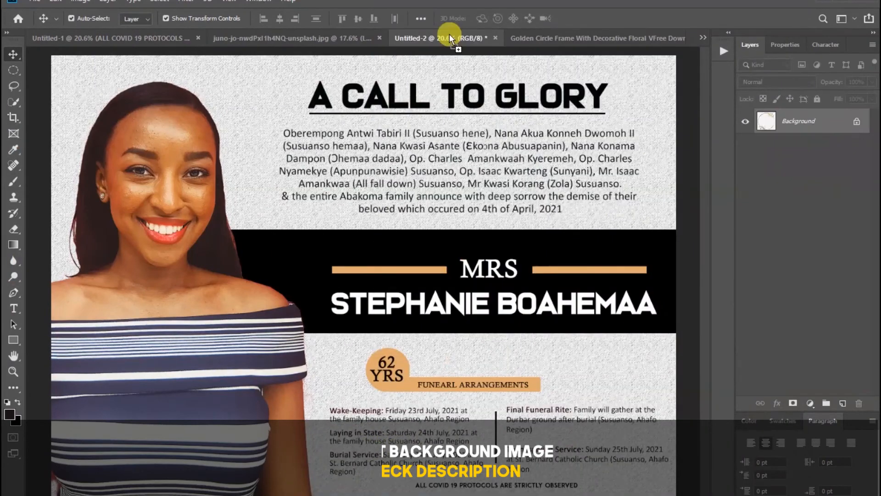
Bring the golden circle frame into the poster, enlarge it, and move Layer 2 below the photo layer
drag(455, 36, 188, 170)
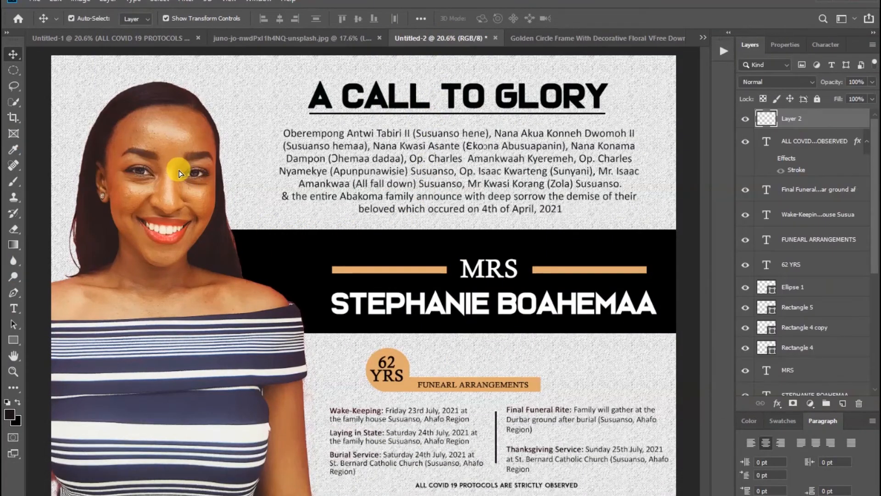
drag(137, 210, 81, 266)
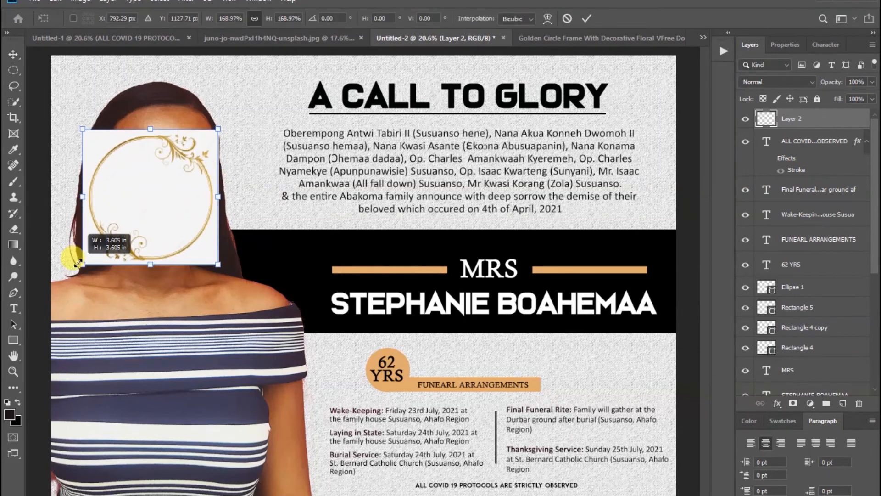
drag(152, 129, 169, 63)
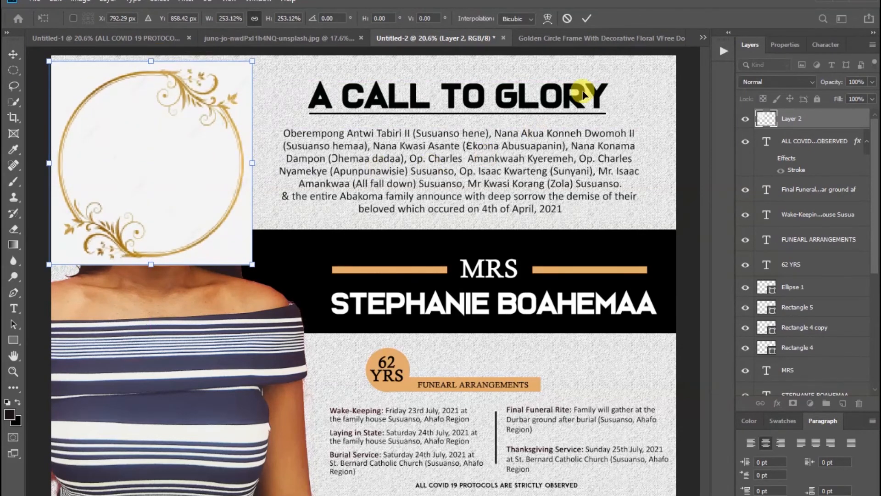
click(587, 17)
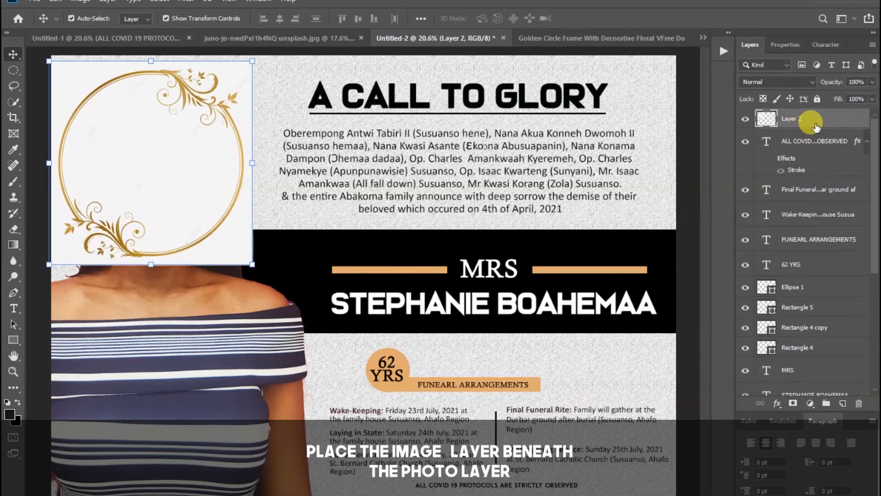
drag(815, 126, 812, 268)
drag(812, 357, 803, 302)
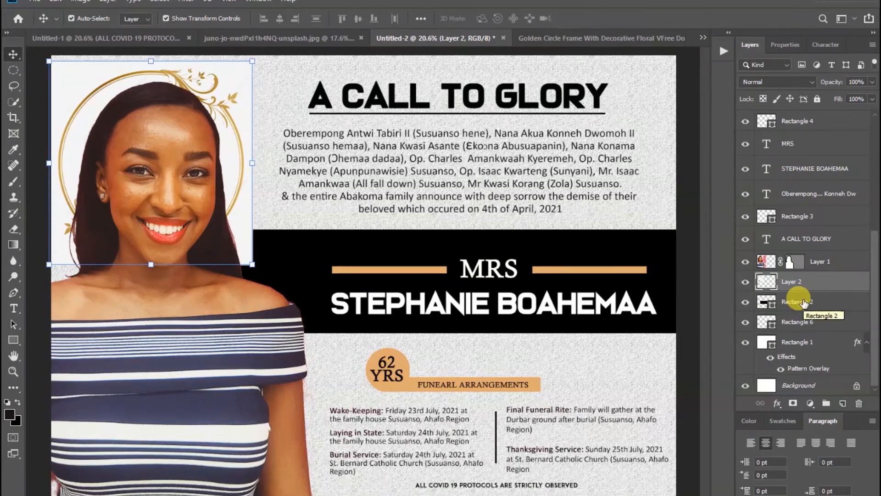
Enlarge the golden frame to about 112% around the woman's head
key(ctrl+t)
drag(252, 162, 266, 163)
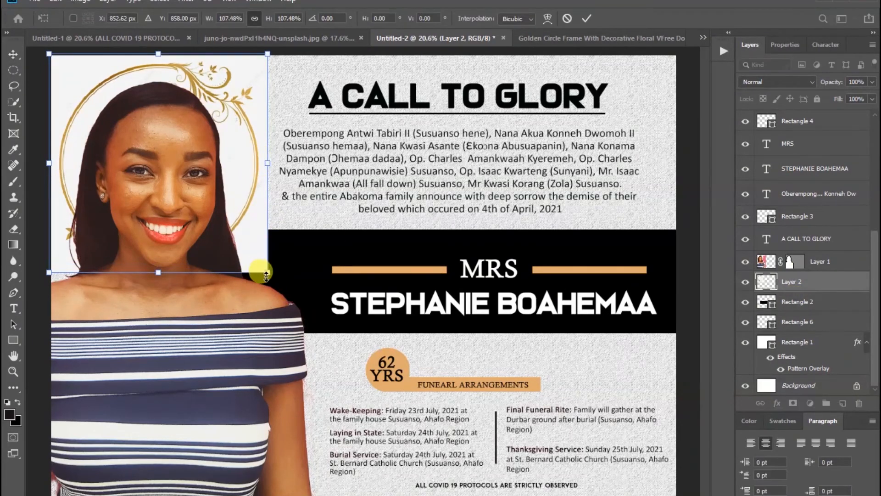
drag(268, 273, 273, 277)
drag(162, 277, 164, 280)
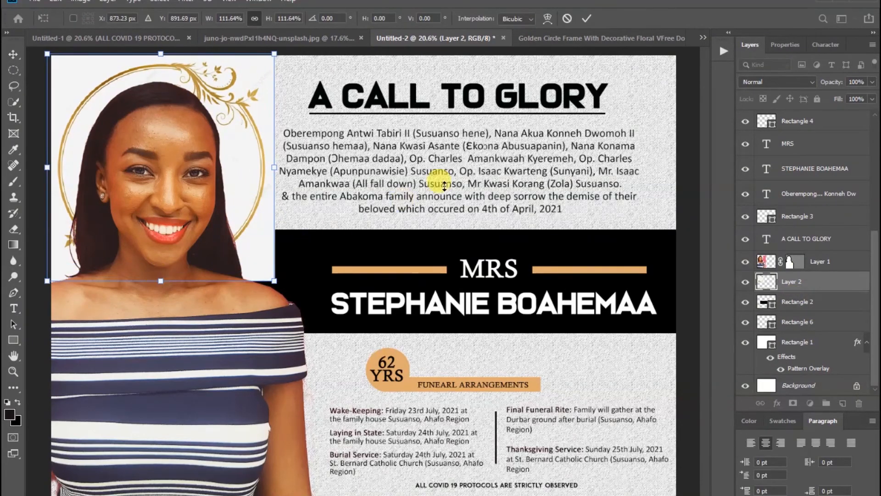
click(586, 18)
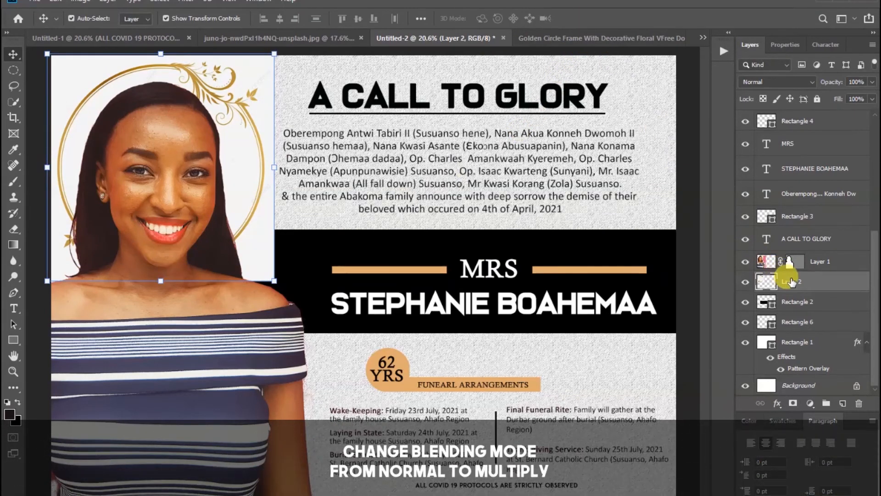
Set Layer 2's blend mode to Multiply and lower its opacity to 40%
click(808, 83)
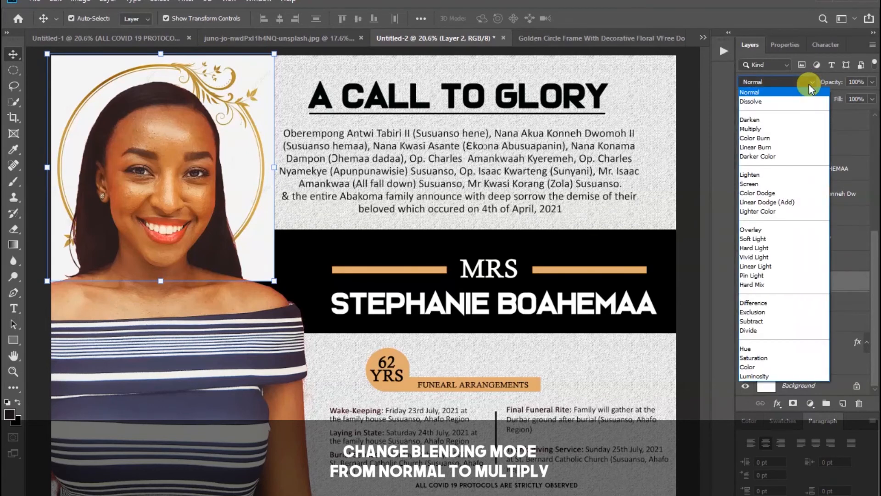
click(780, 131)
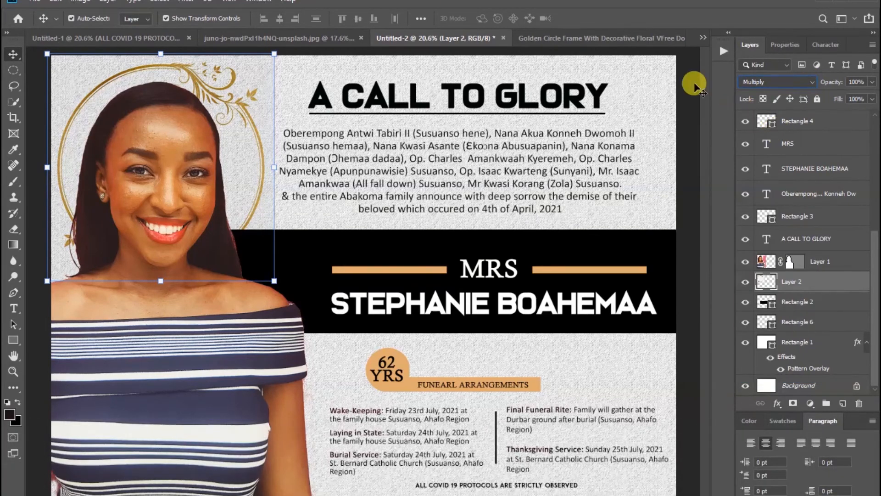
click(695, 86)
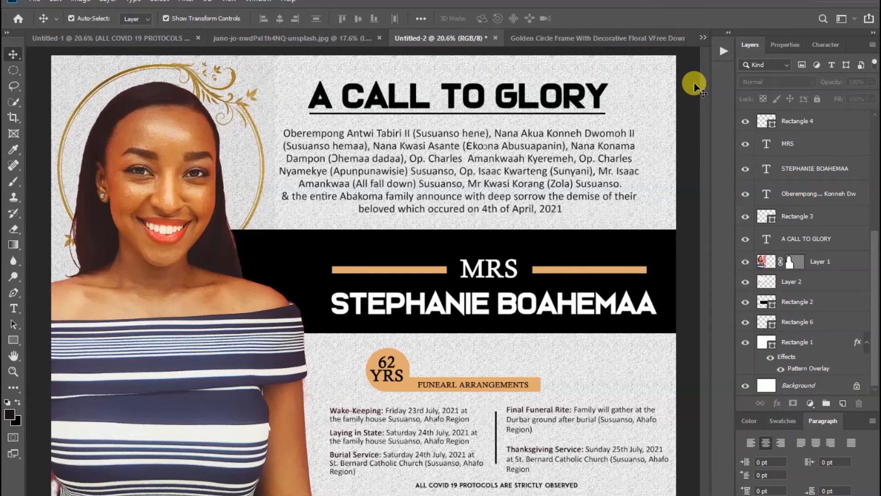
click(243, 80)
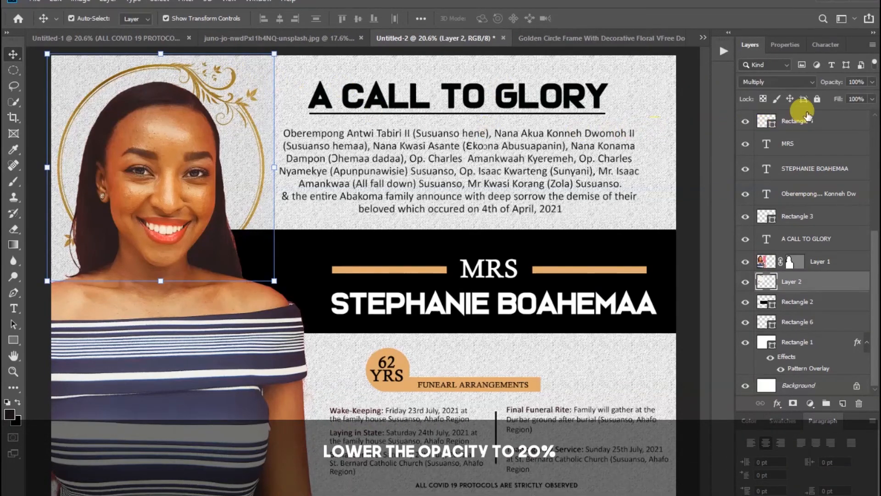
drag(832, 83, 796, 85)
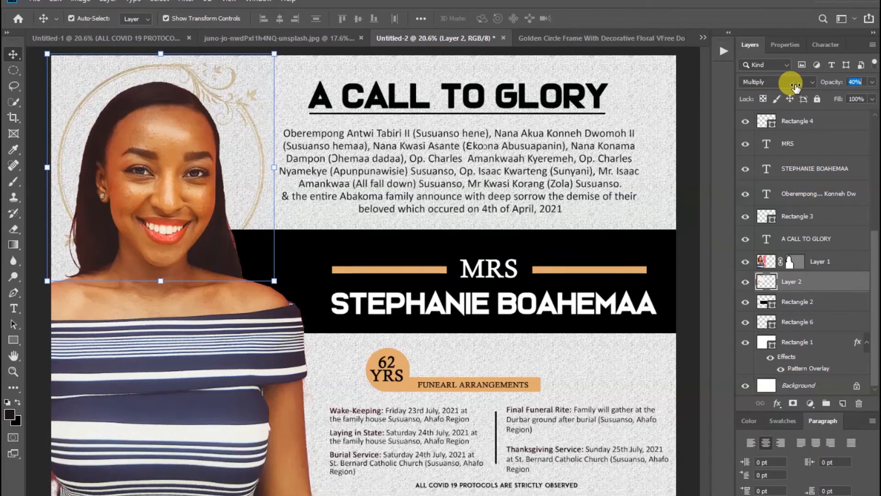
click(688, 97)
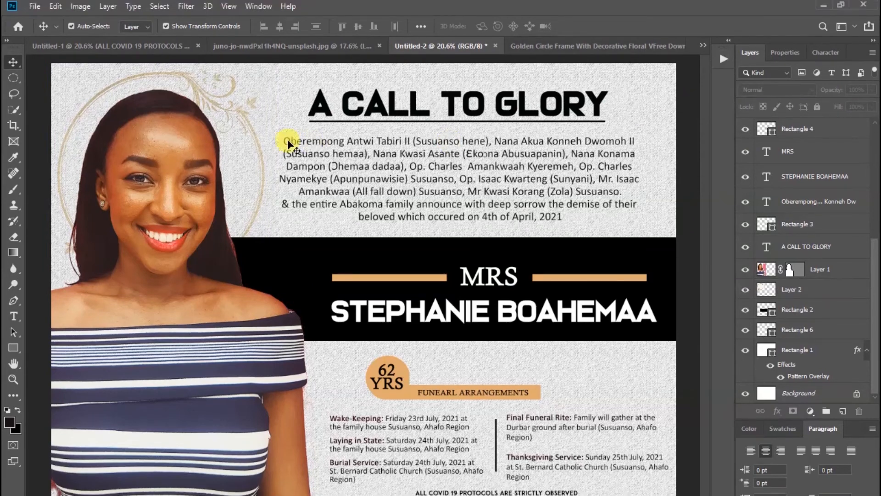
click(249, 99)
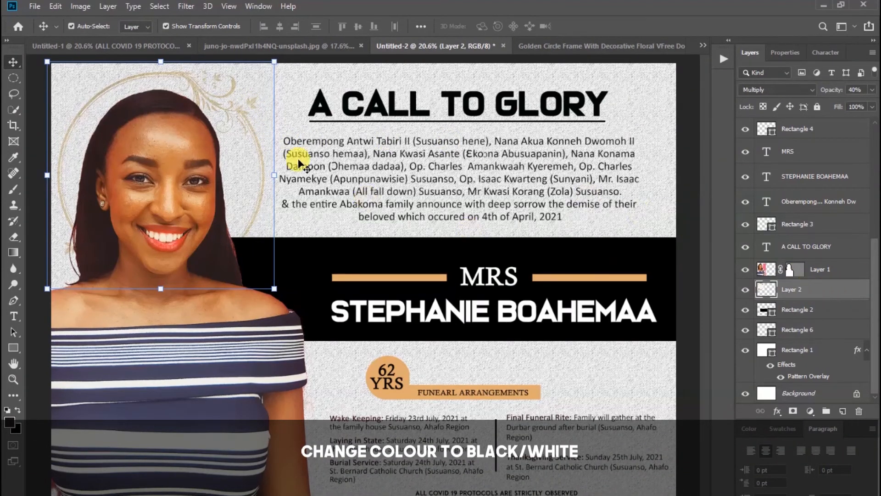
Convert the ornate frame to greyscale with a Black & White adjustment
click(90, 9)
mouse_move(98, 40)
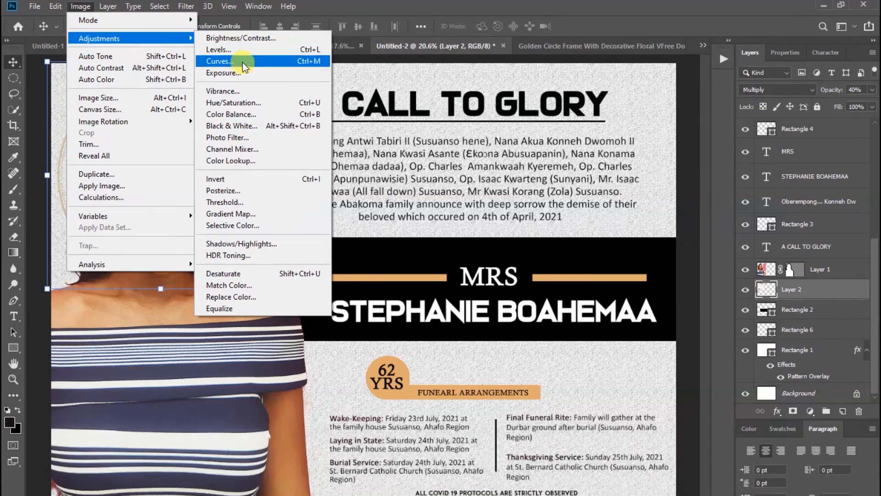
click(244, 126)
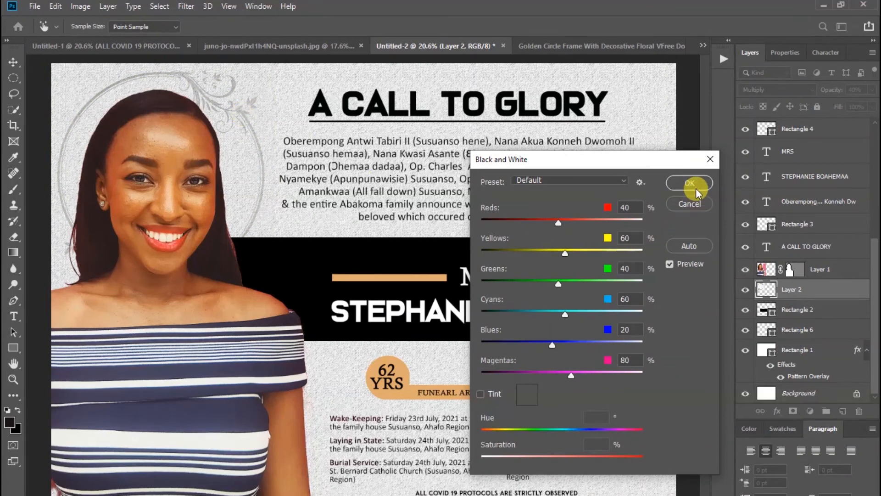
click(693, 183)
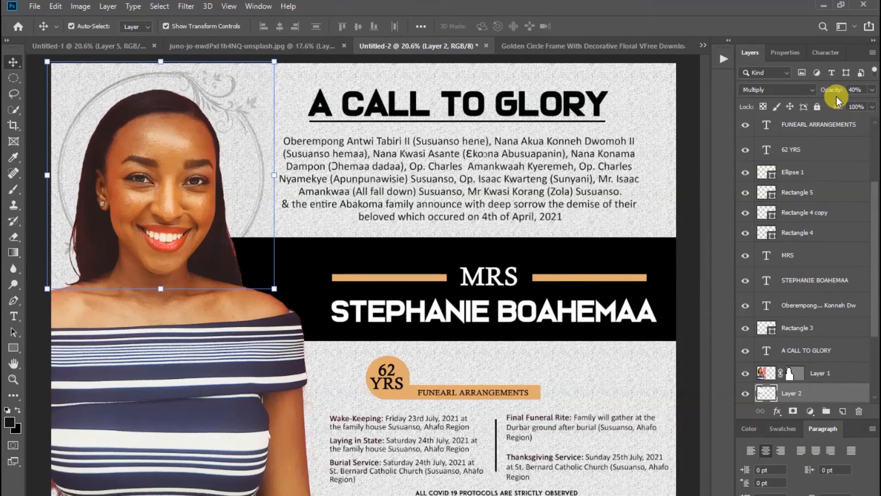
Fade the frame layer further to 20% opacity
drag(834, 92, 822, 91)
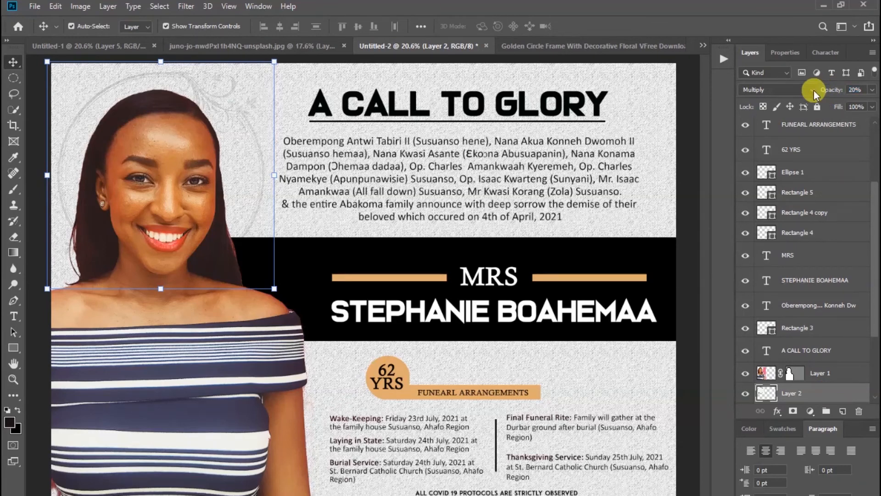
click(689, 104)
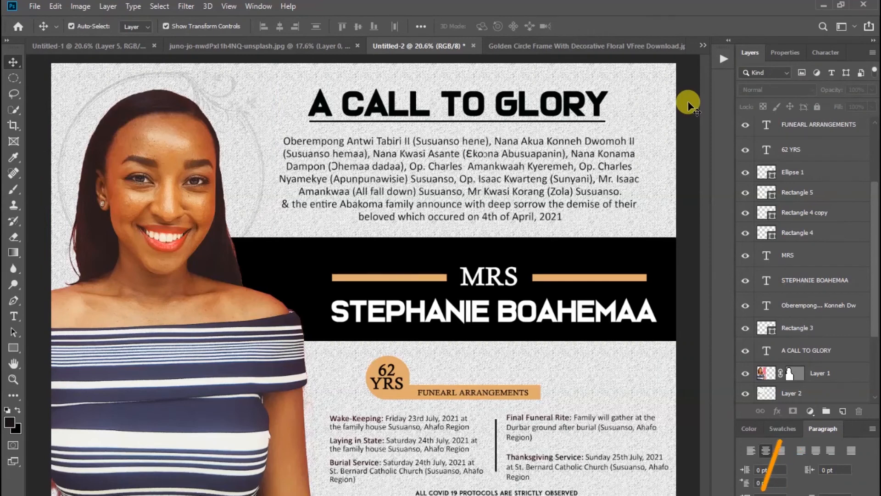
click(151, 80)
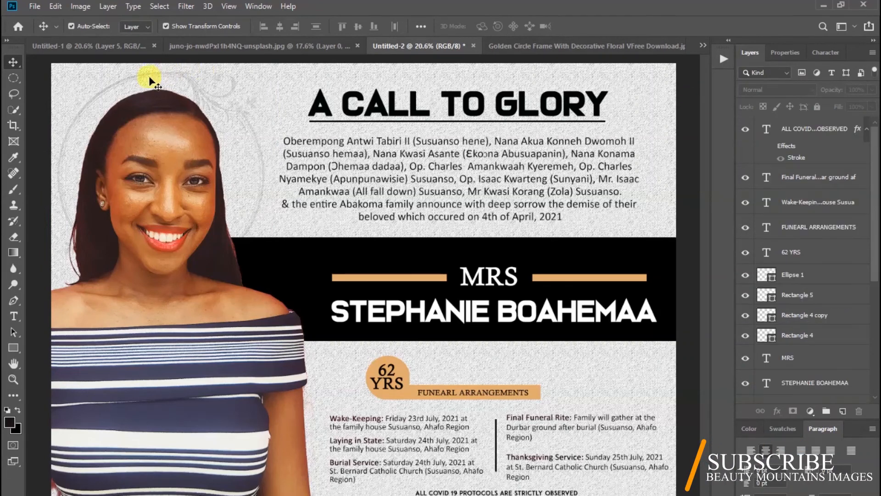
Scale the grey ornate frame up to about 112% by dragging its corner handles outward
click(115, 83)
key(ctrl+t)
drag(277, 289, 298, 305)
drag(41, 309, 36, 314)
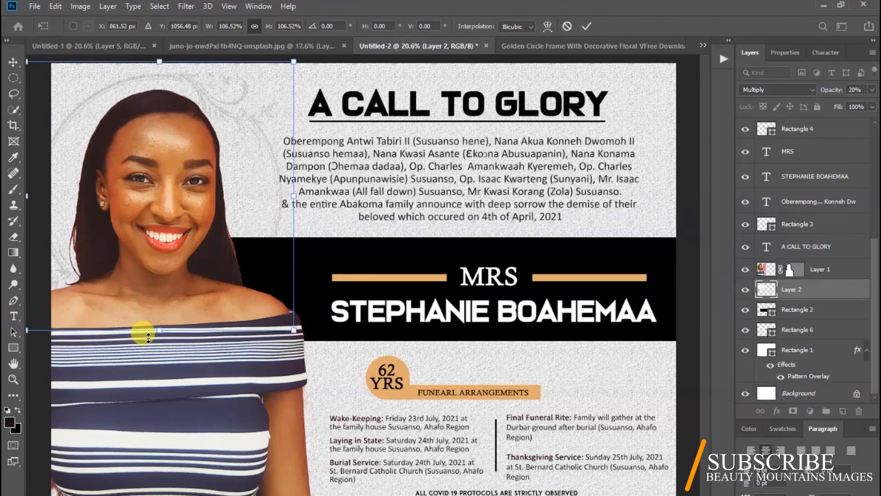
drag(292, 331, 308, 344)
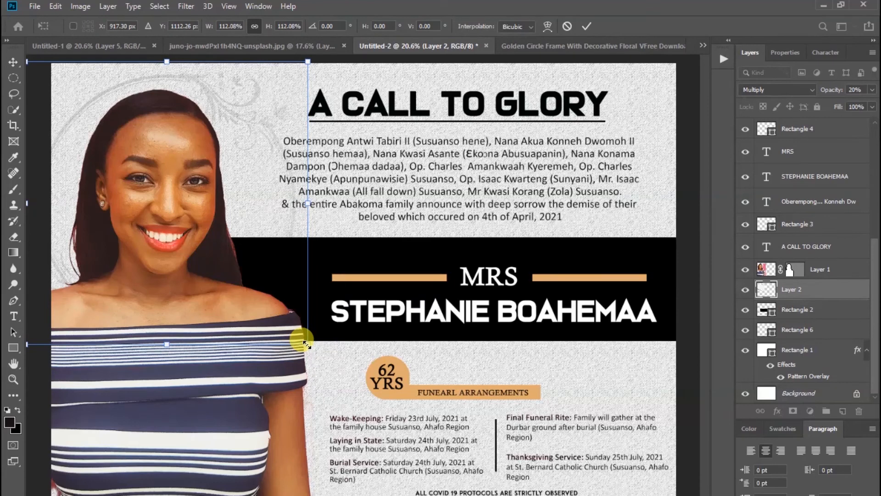
click(587, 27)
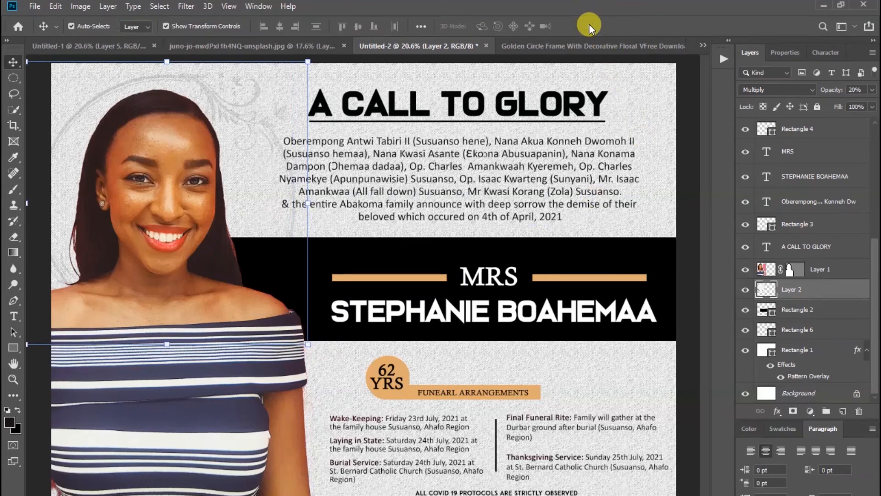
click(681, 123)
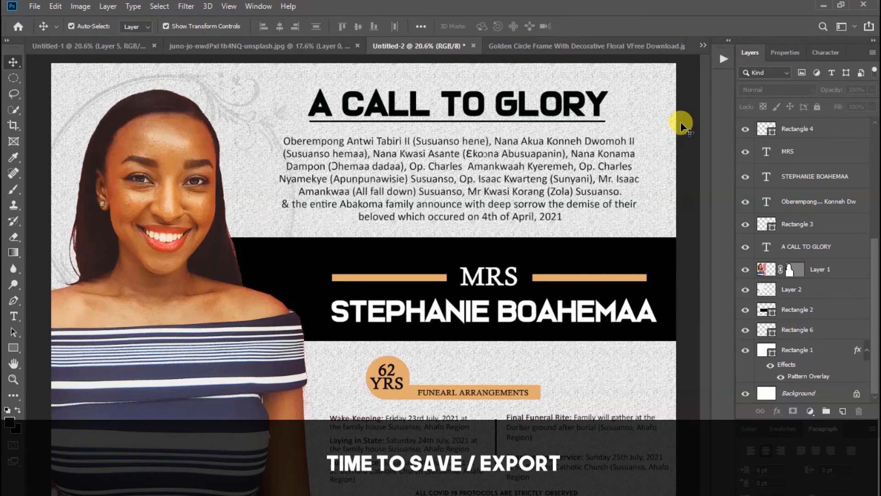
click(32, 6)
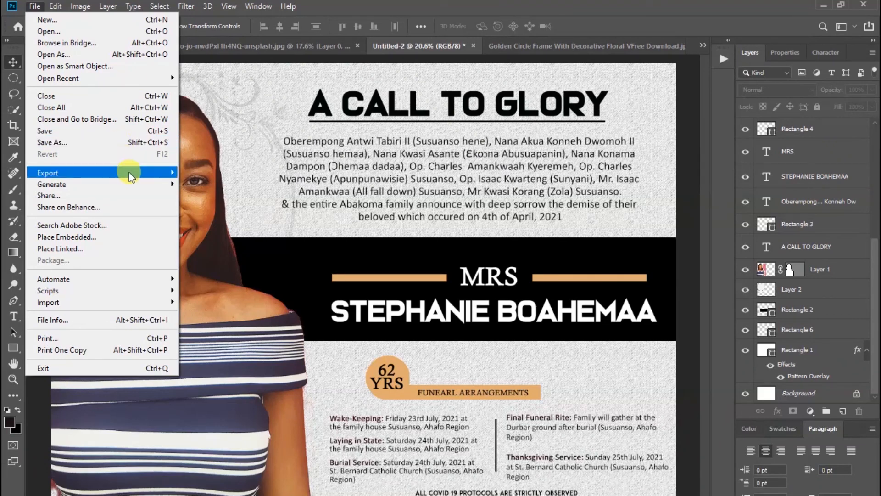
mouse_move(130, 177)
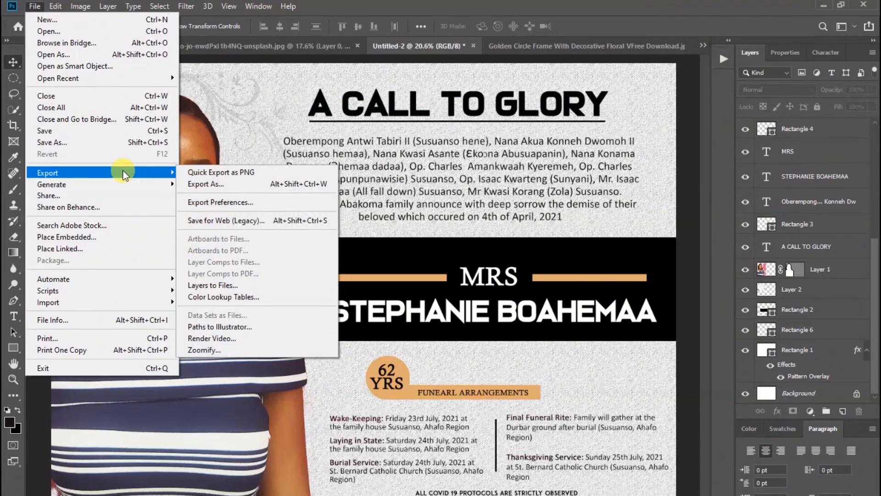
click(685, 189)
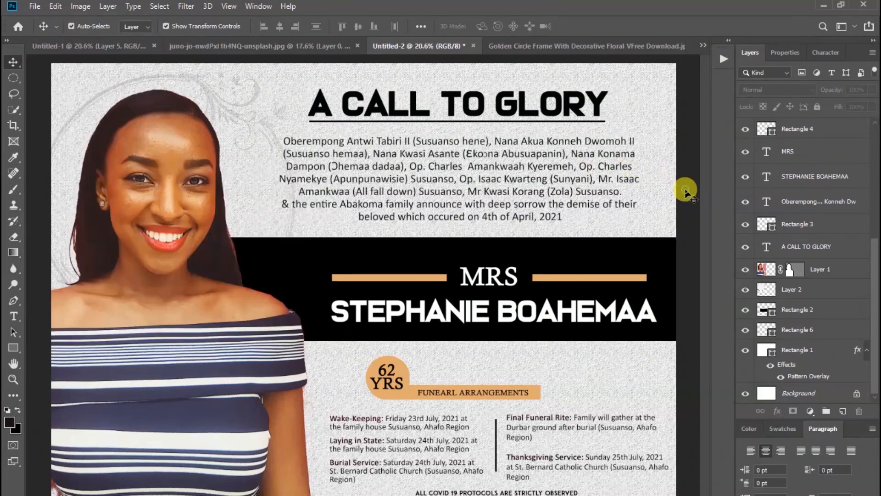